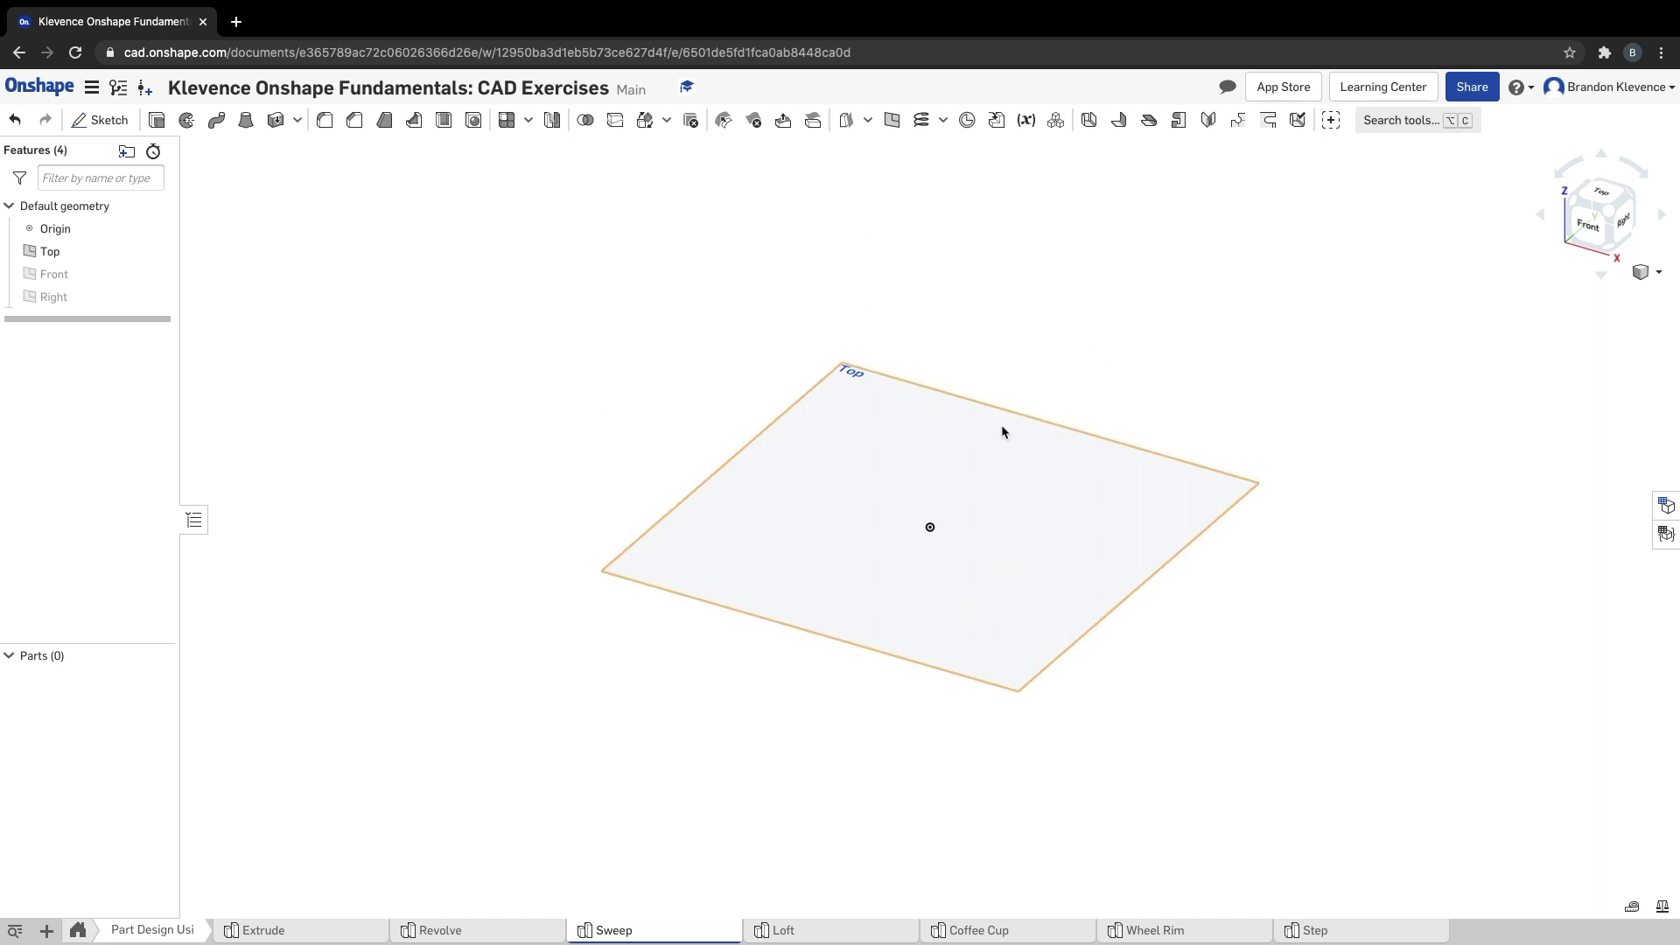
Snap the view face-on to the Top plane and begin a new sketch.
left_click(1603, 196)
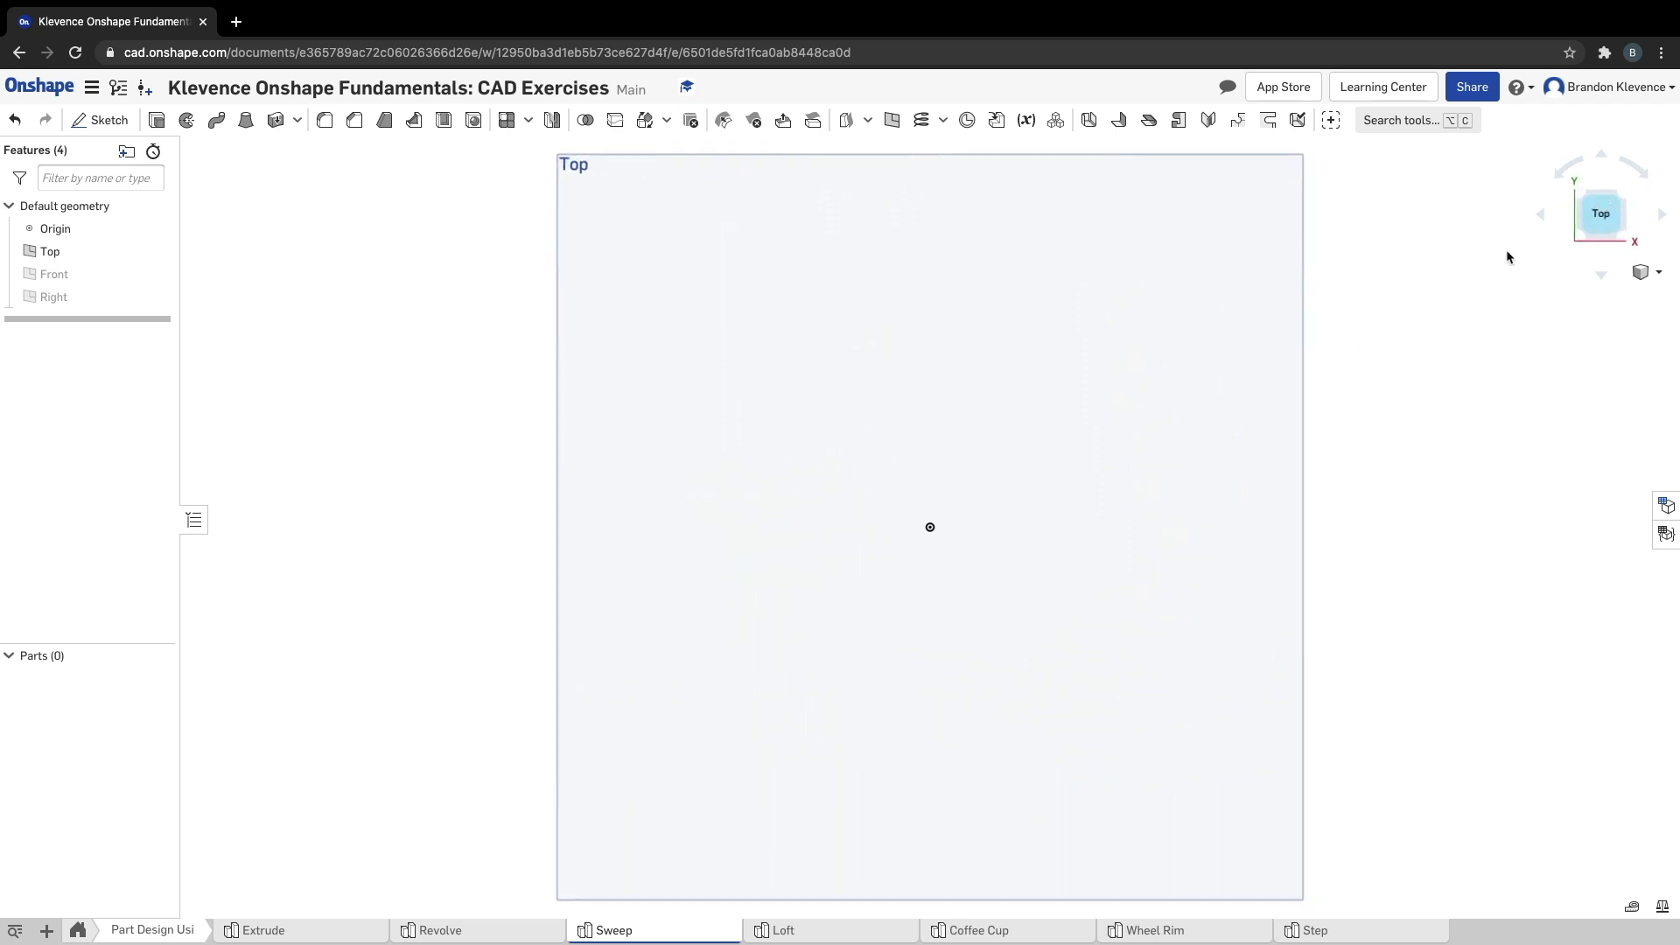
left_click(87, 123)
Place the sketch on the Top plane, draw a first horizontal line, then delete it as misplaced.
left_click(768, 333)
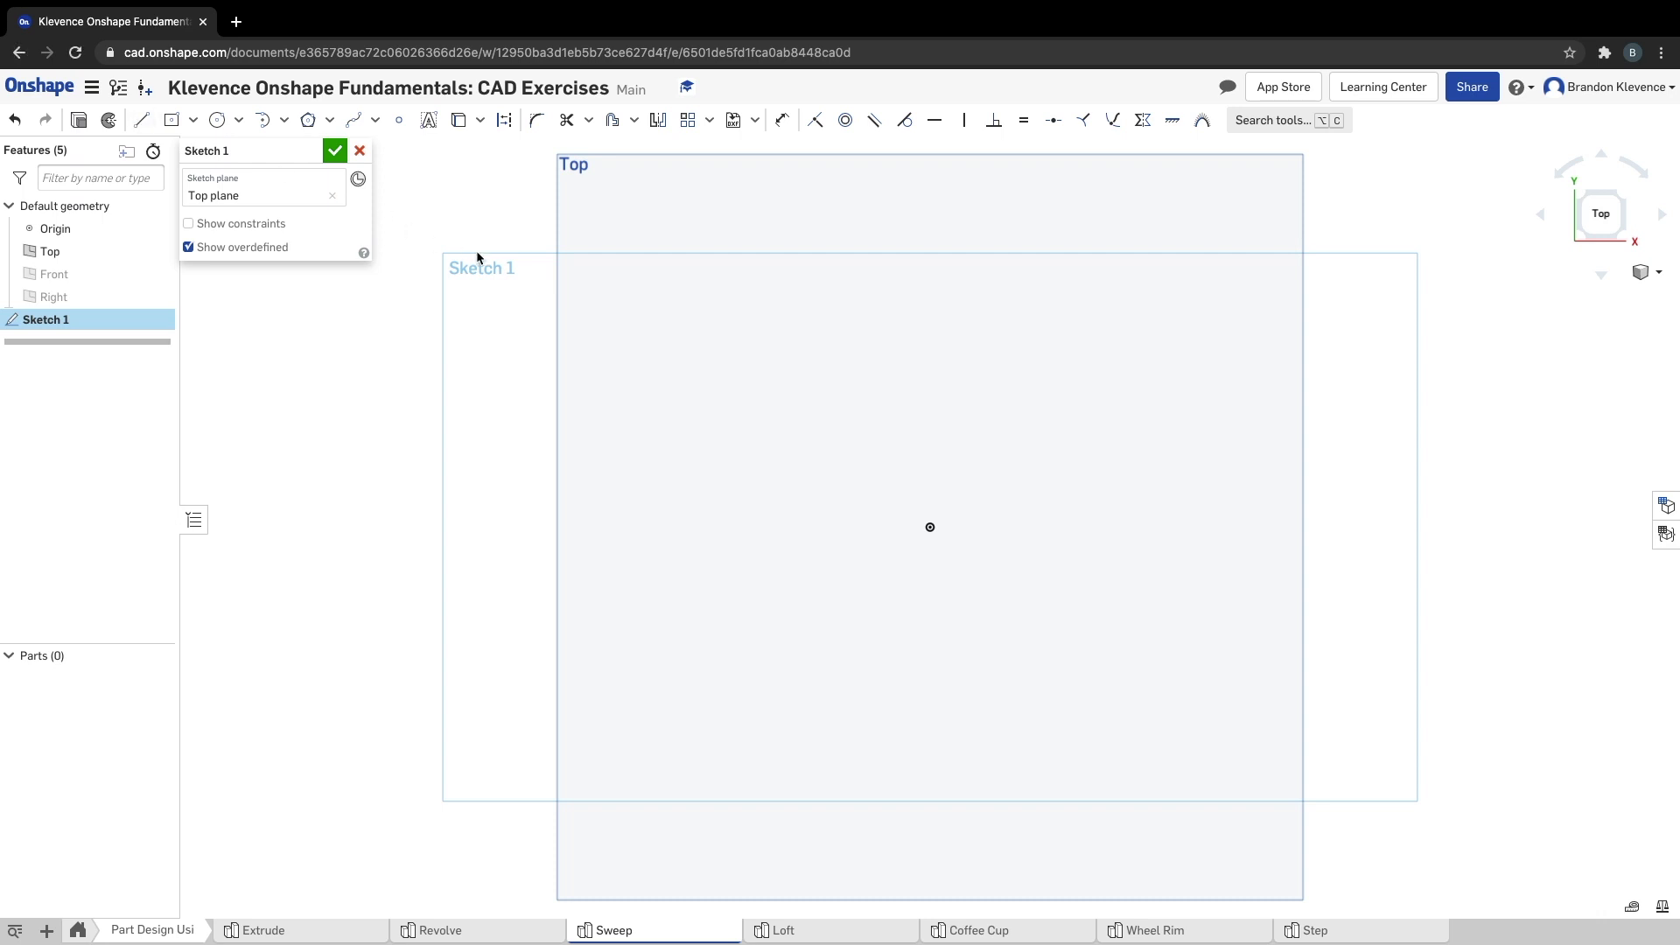
left_click(147, 127)
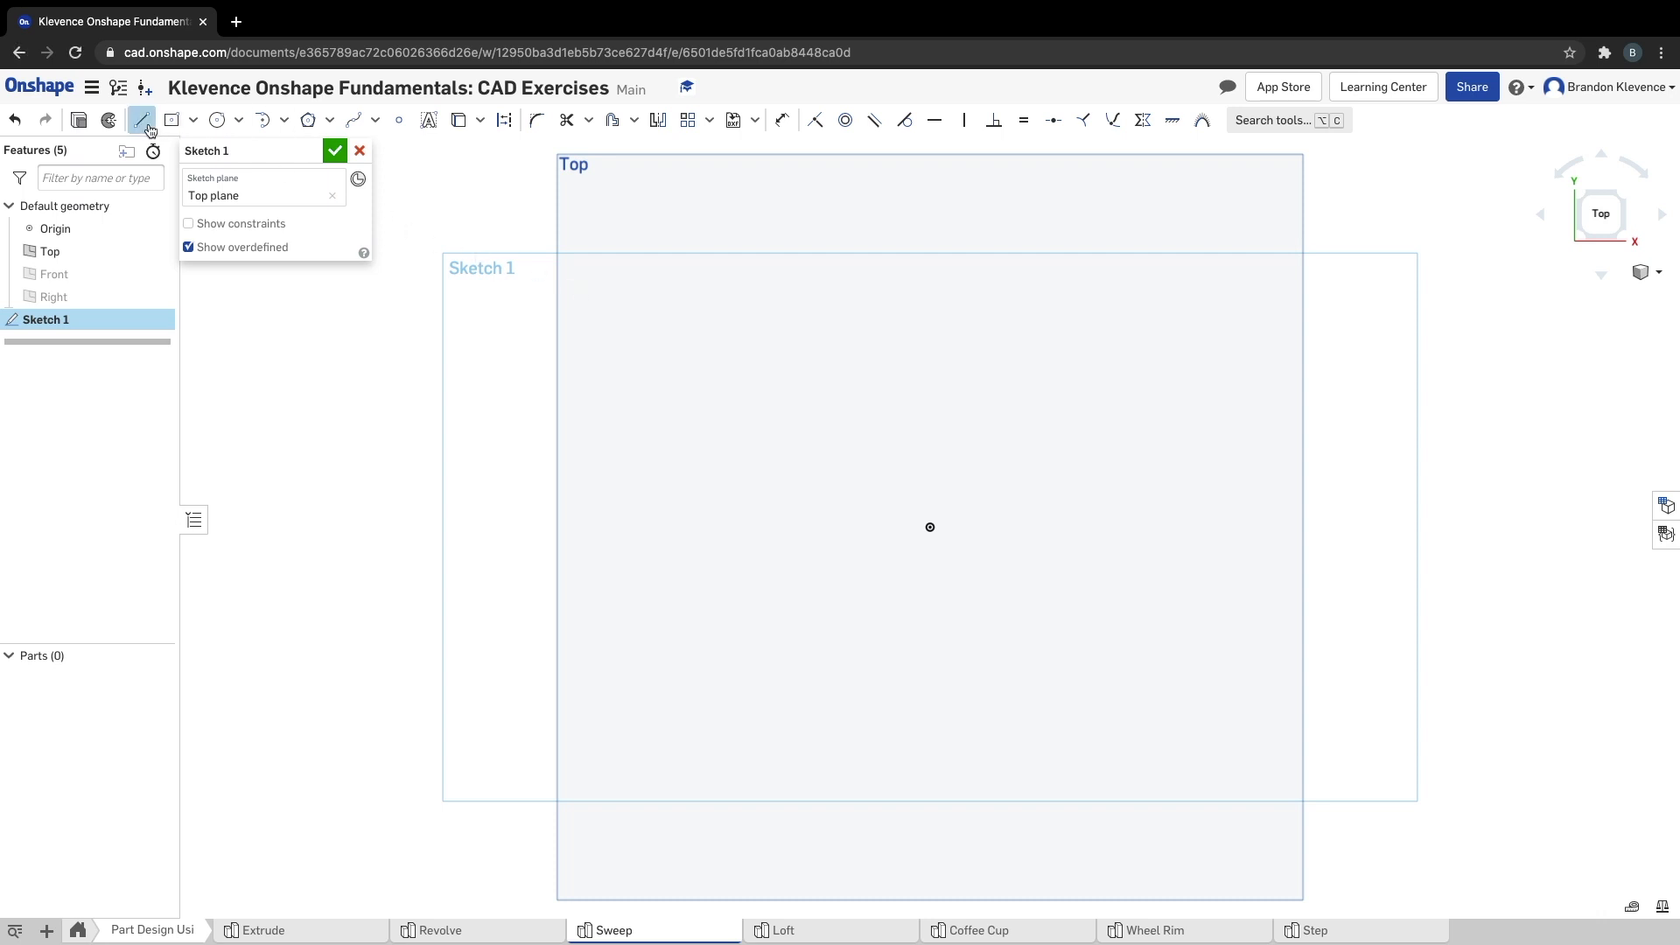
left_click(921, 397)
left_click(658, 396)
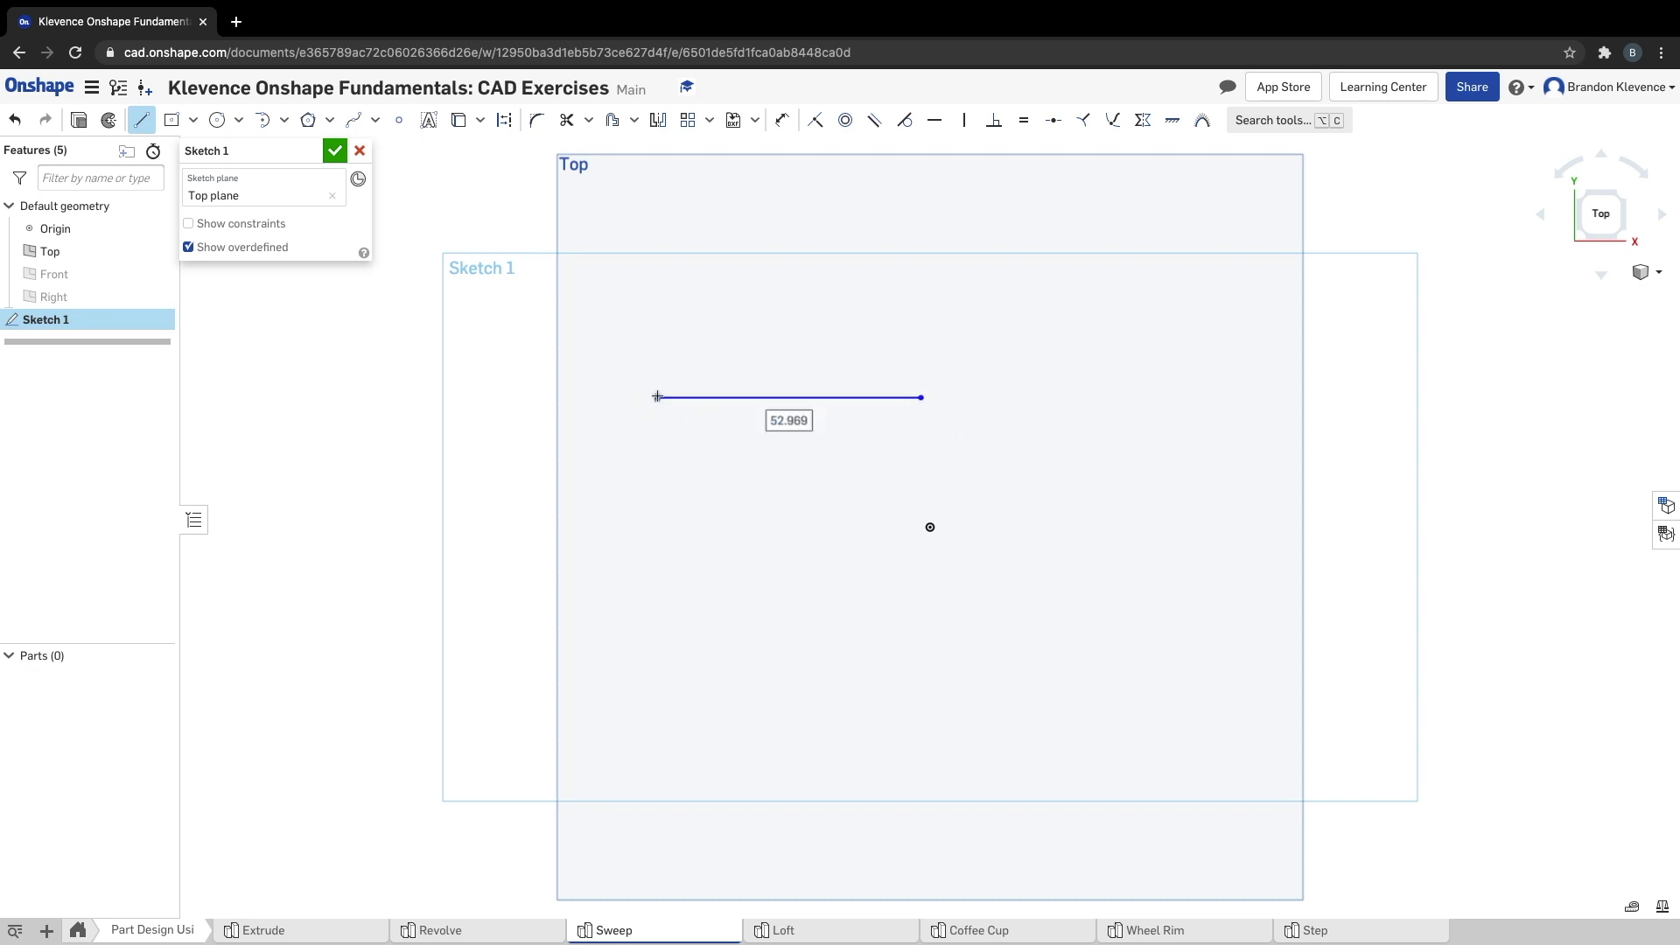
left_click(717, 525)
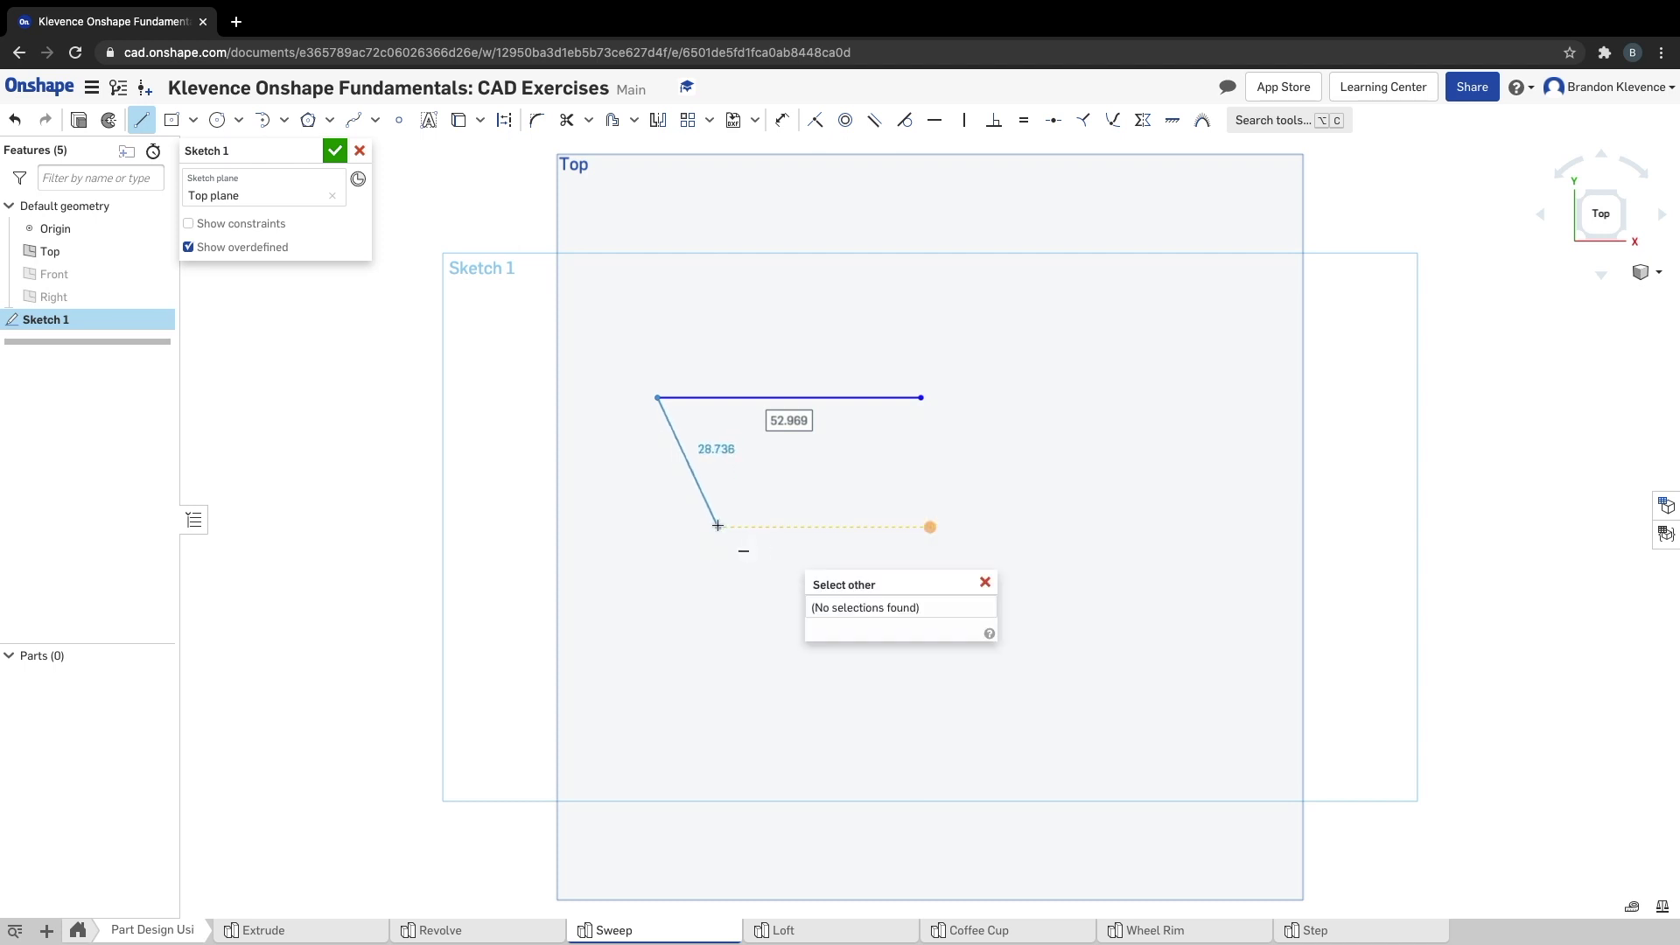
key("Escape")
key("l")
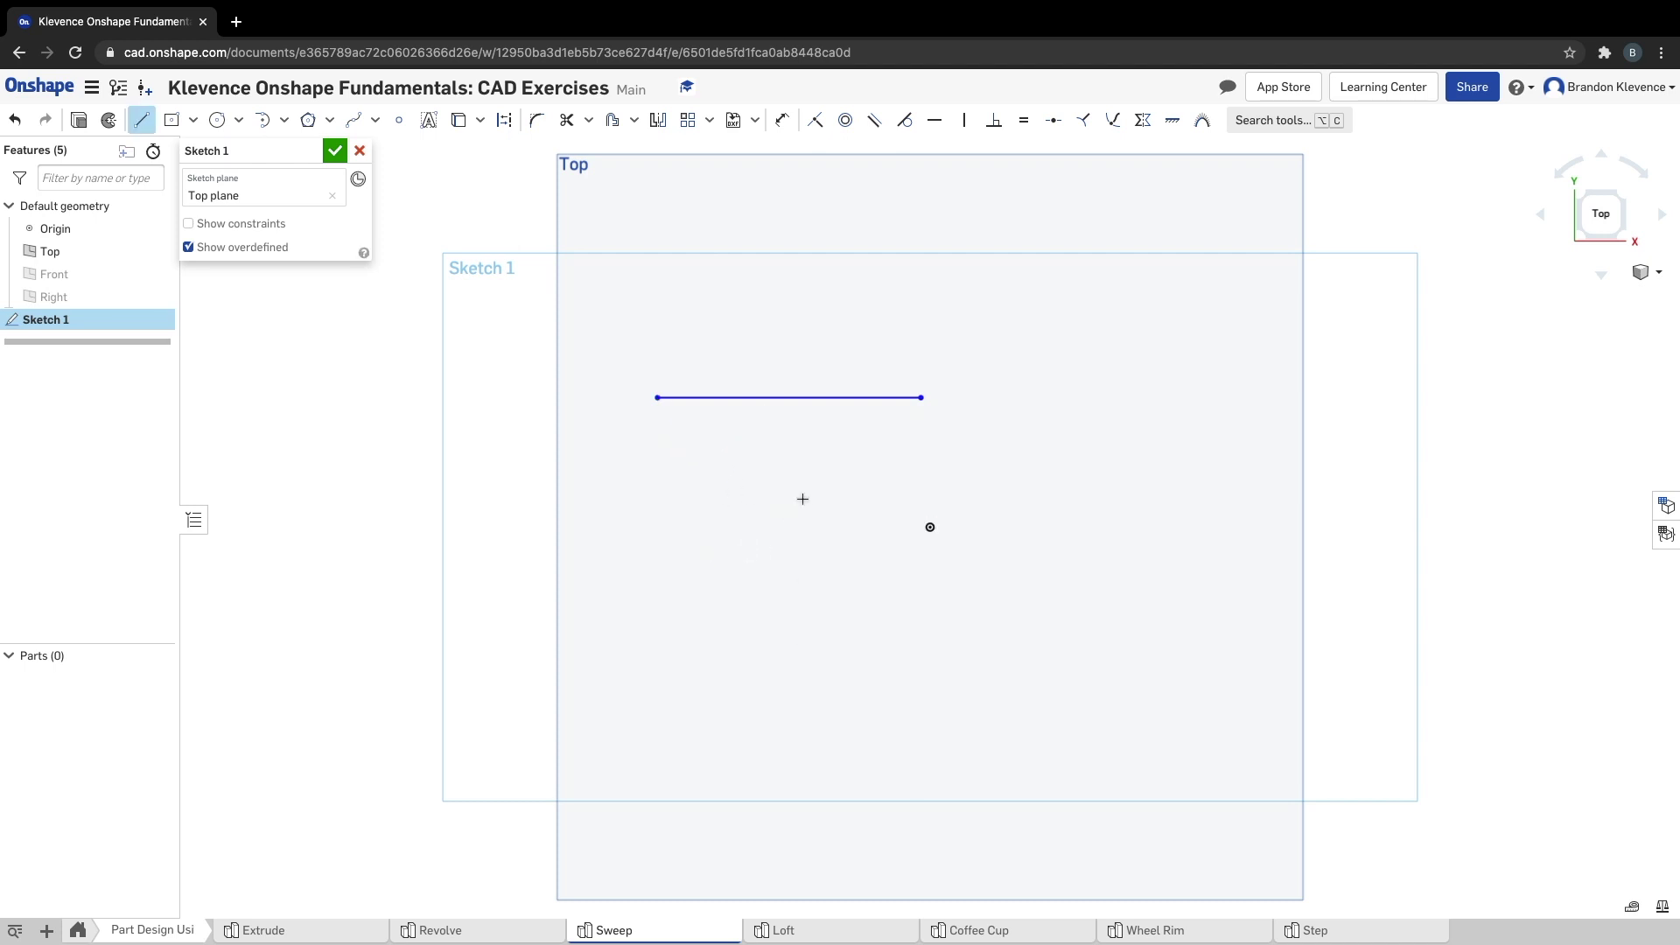
key("Escape")
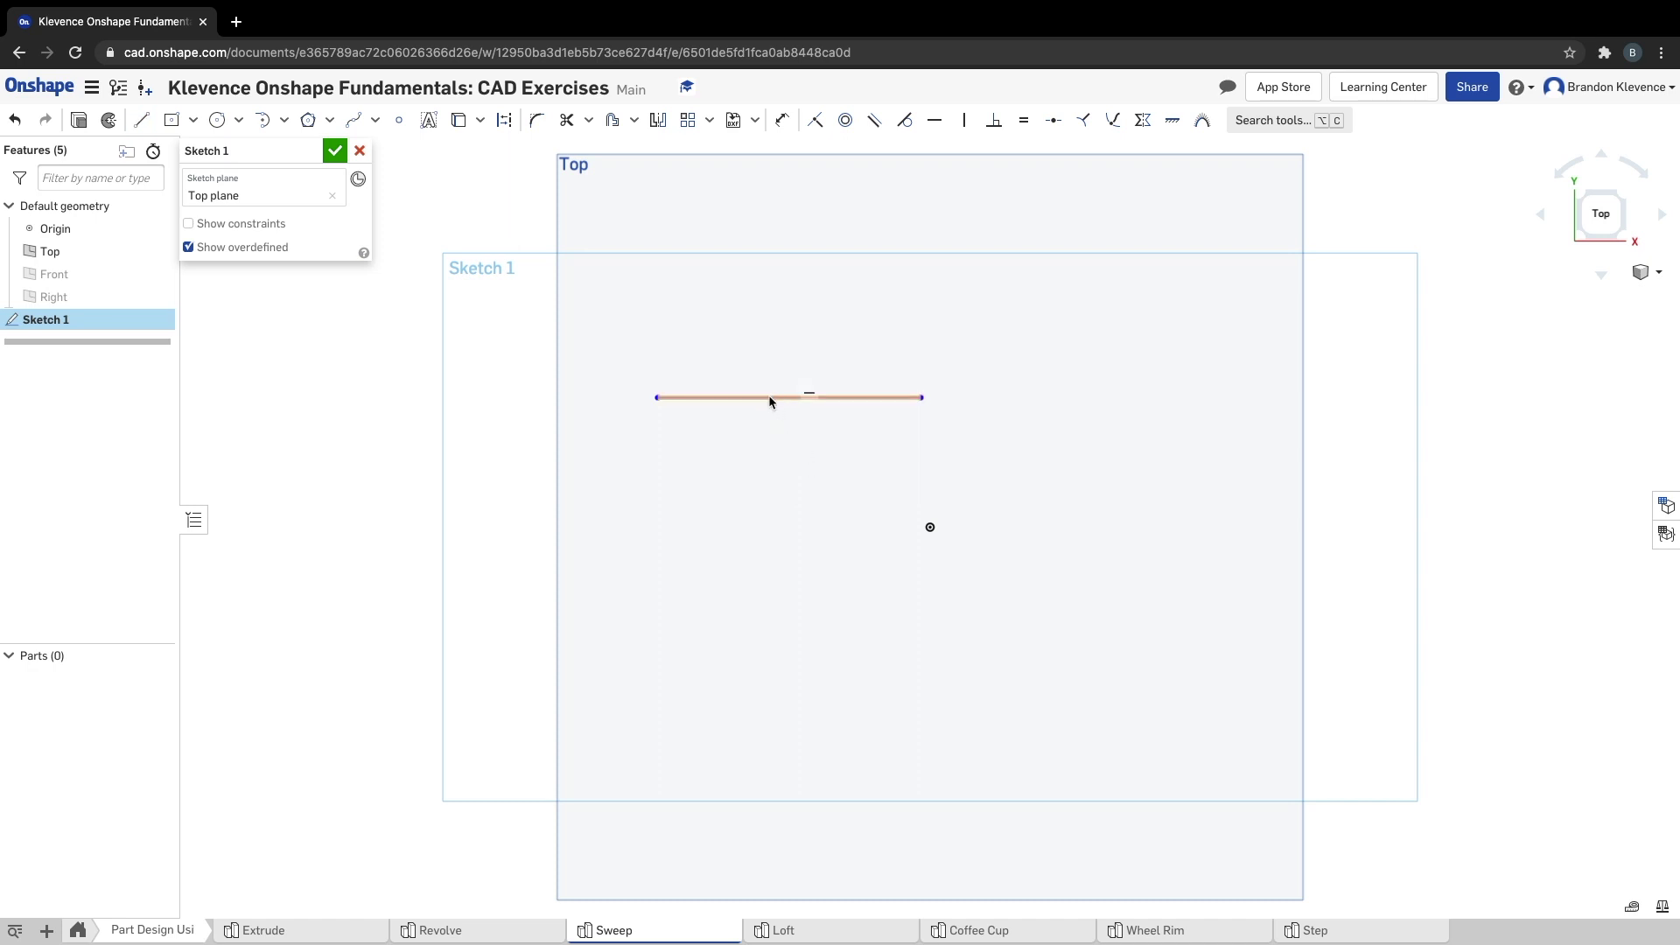
left_click(768, 397)
key("BackSpace")
Redraw the horizontal line starting at the origin and running left.
key("l")
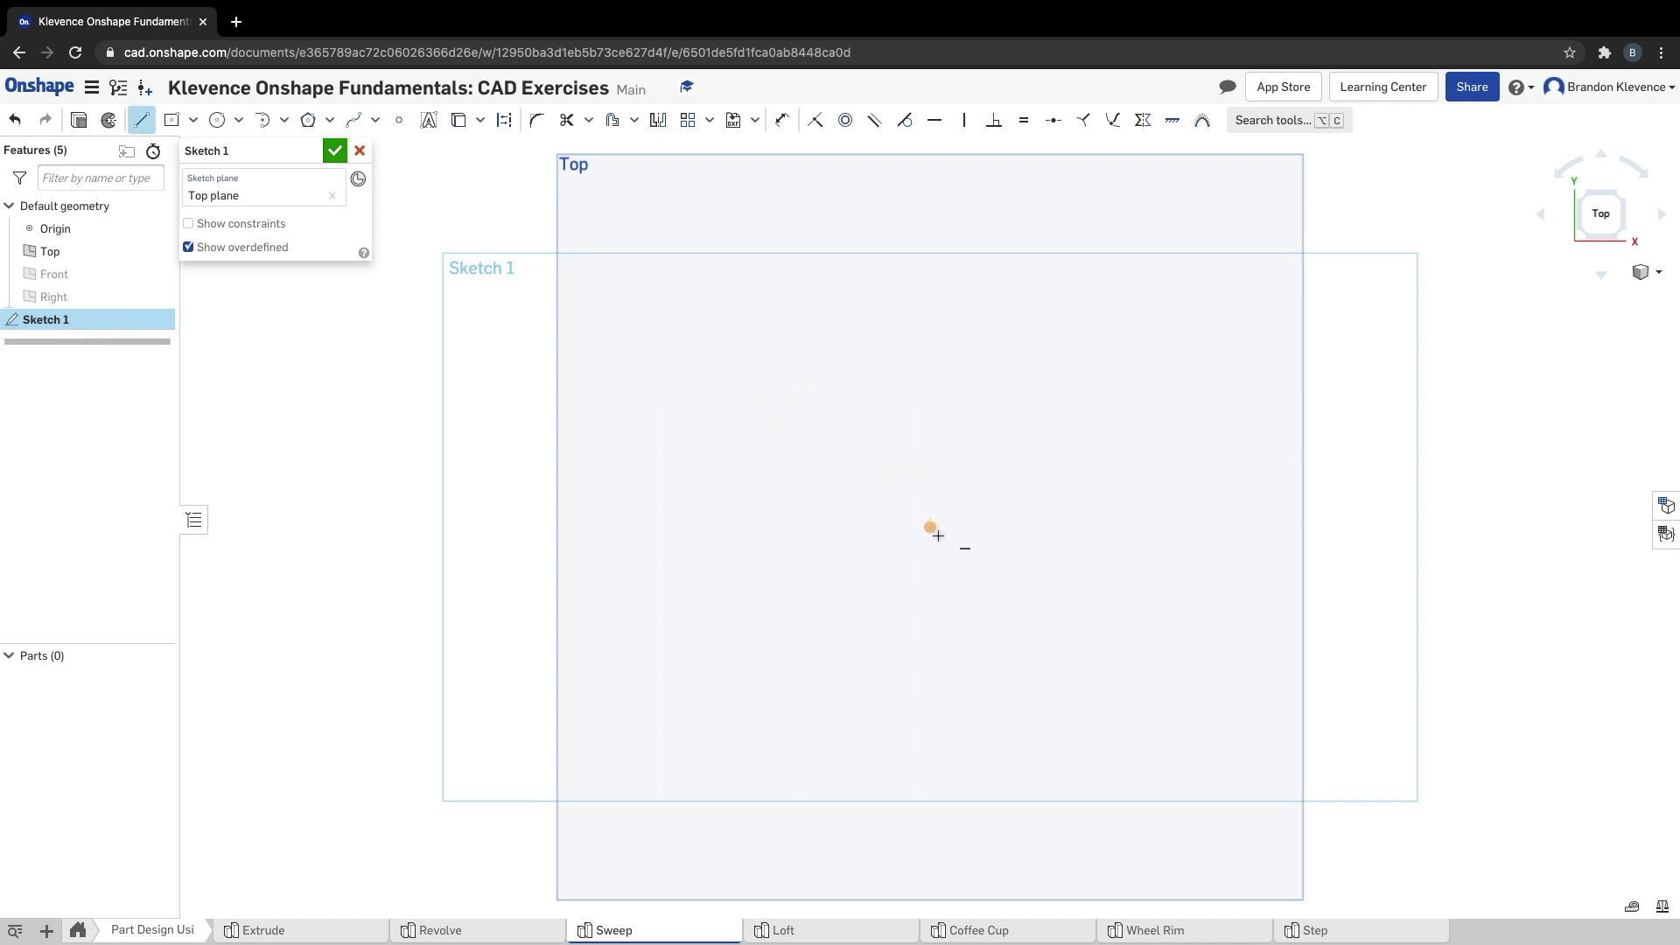
left_click(930, 526)
left_click(709, 527)
key("Escape")
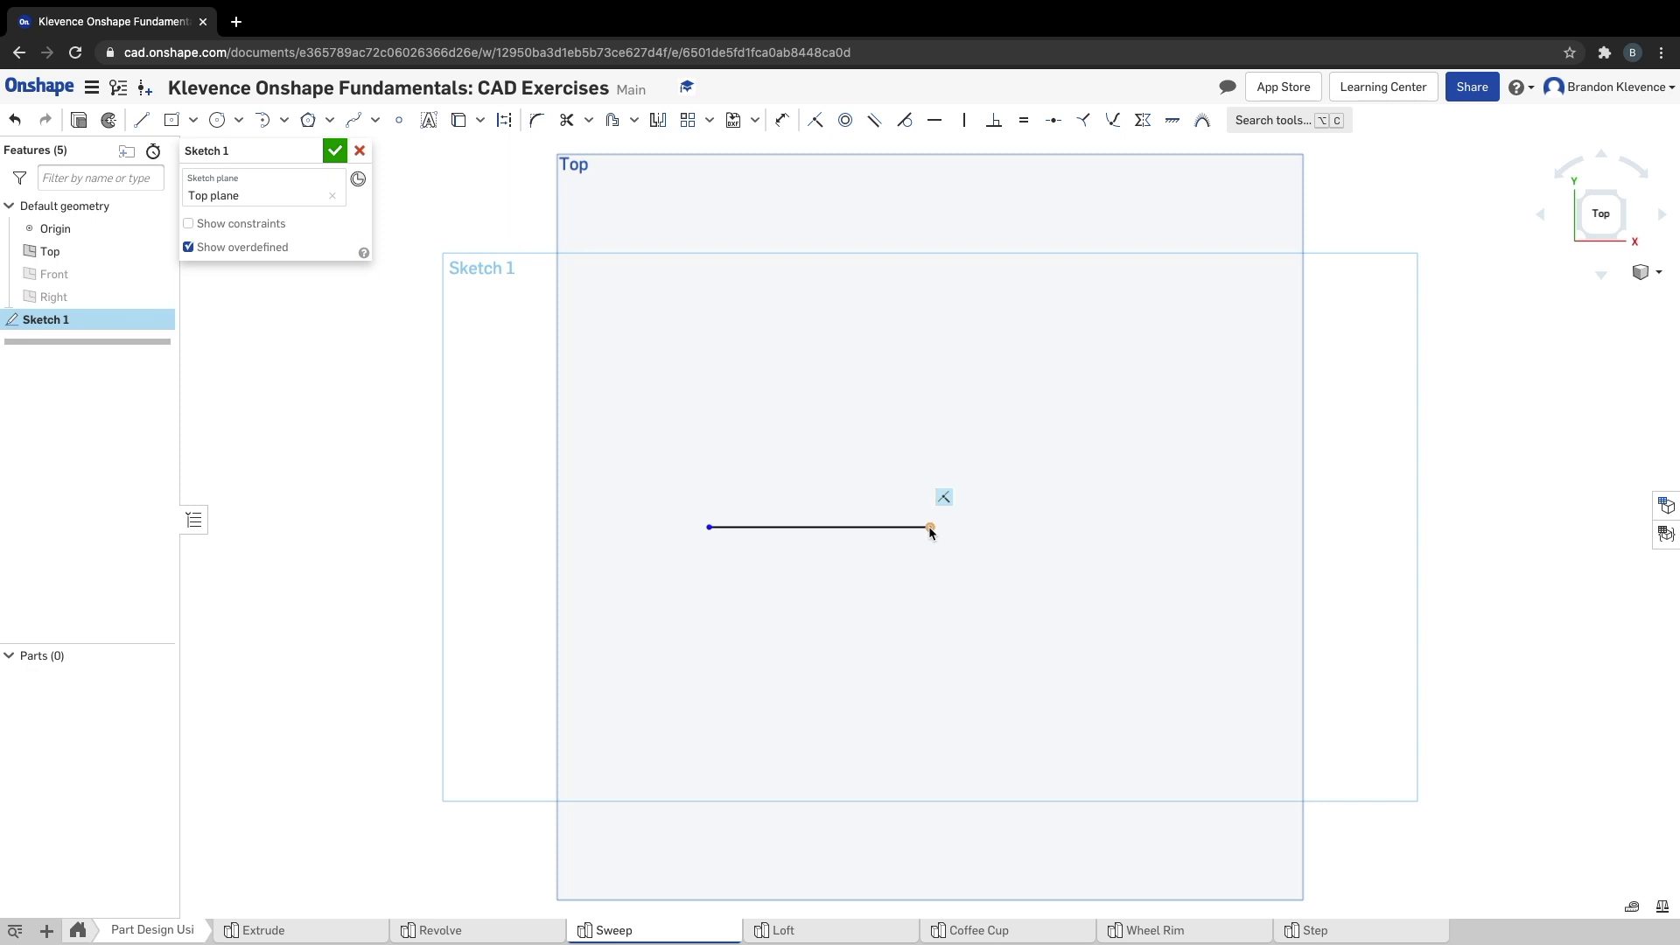
left_click(285, 120)
Add a left-bulging 3-point arc below the line's left end, then a longer lower line running right.
left_click(289, 152)
left_click(709, 527)
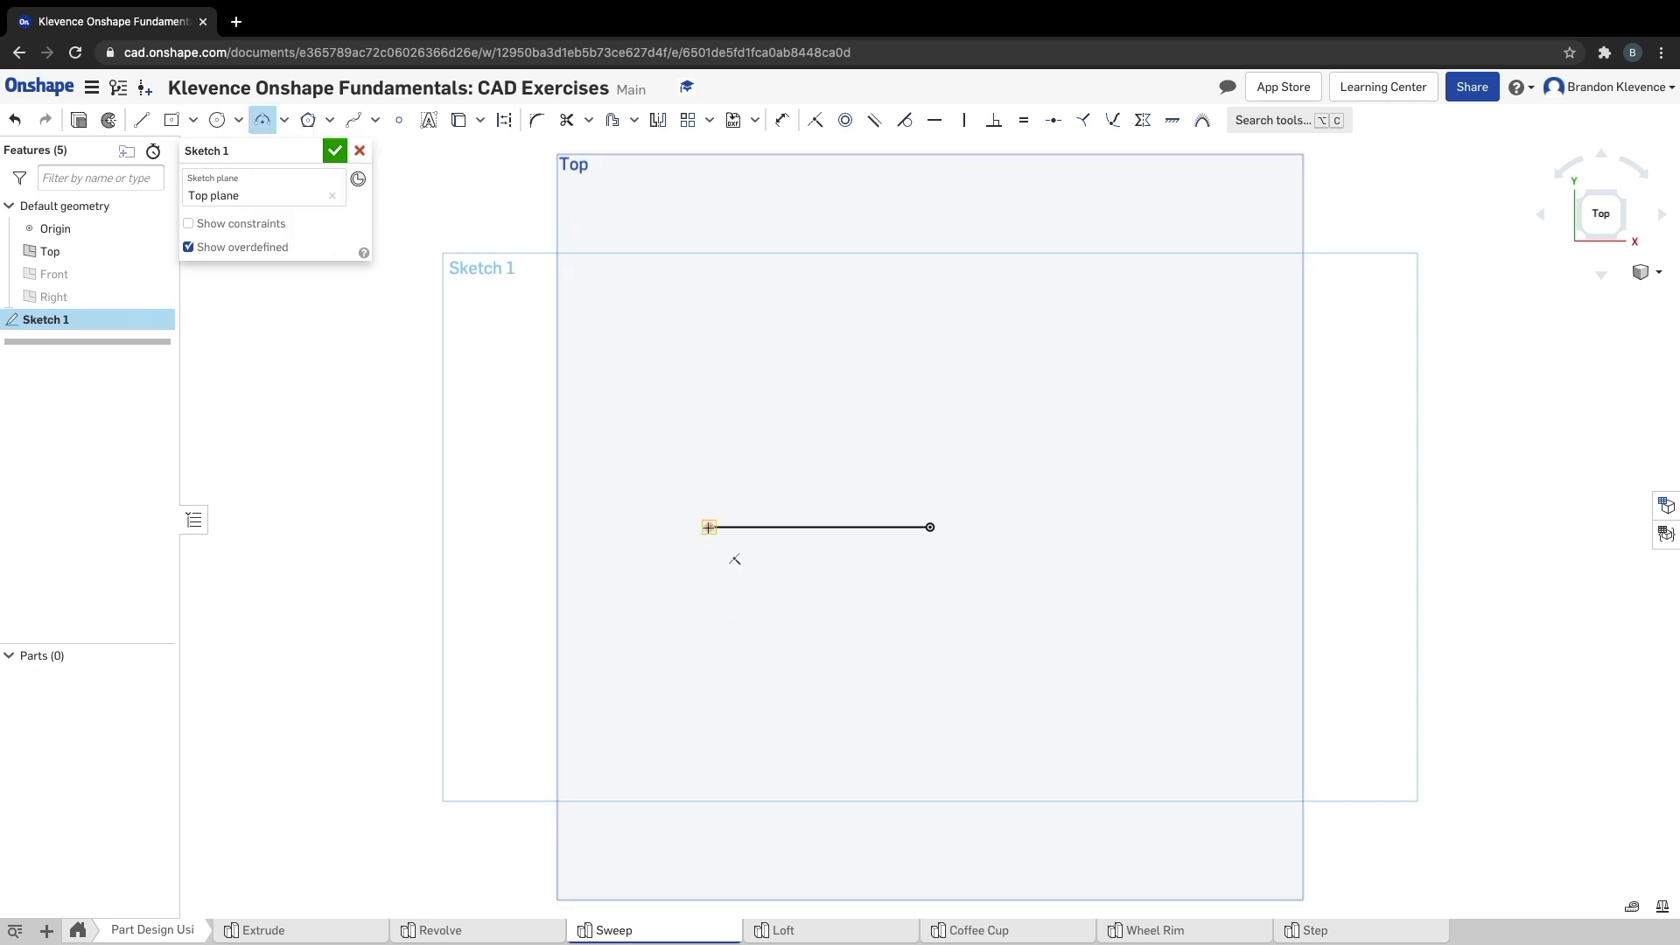
left_click(708, 633)
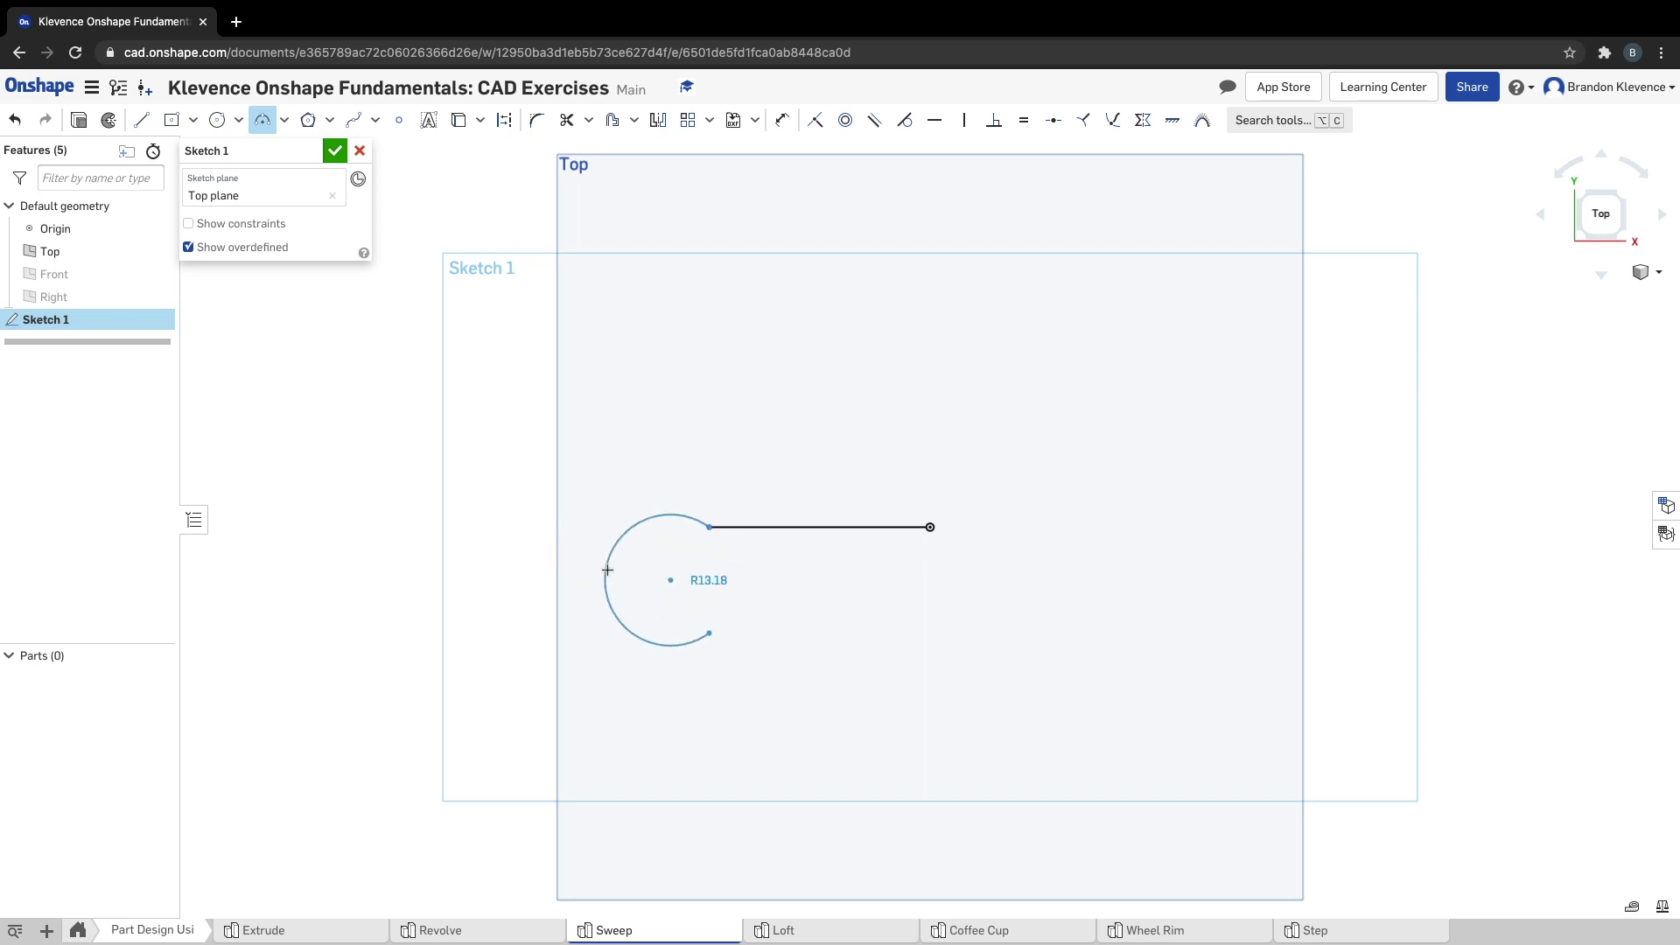
left_click(651, 575)
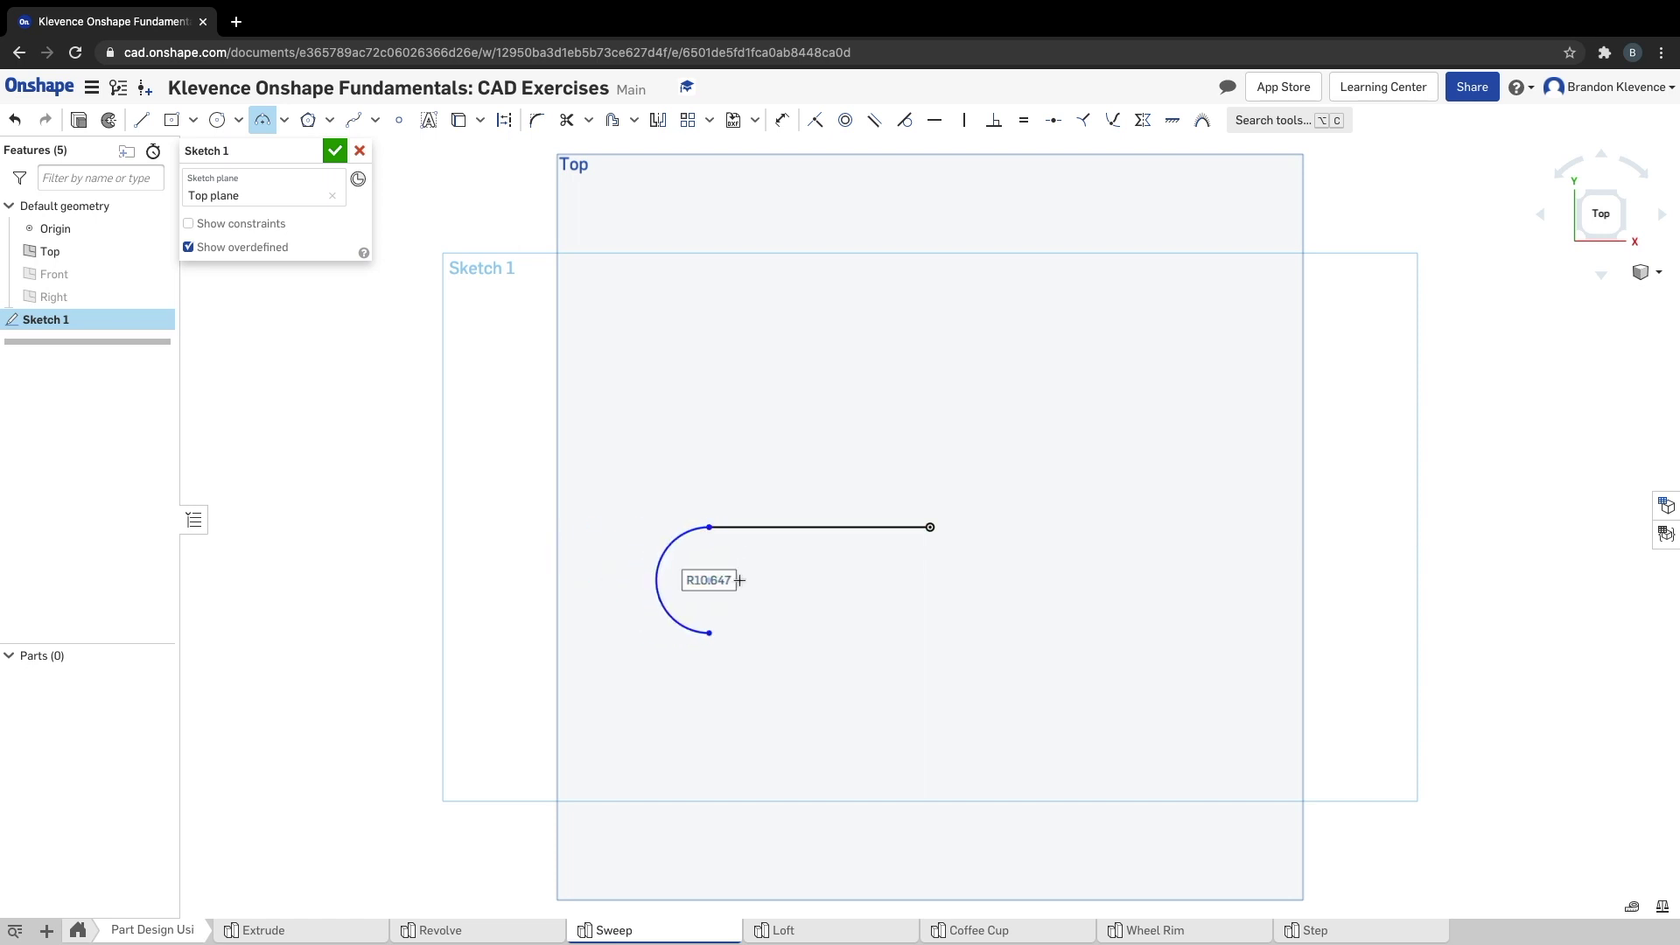
key("Escape")
key("l")
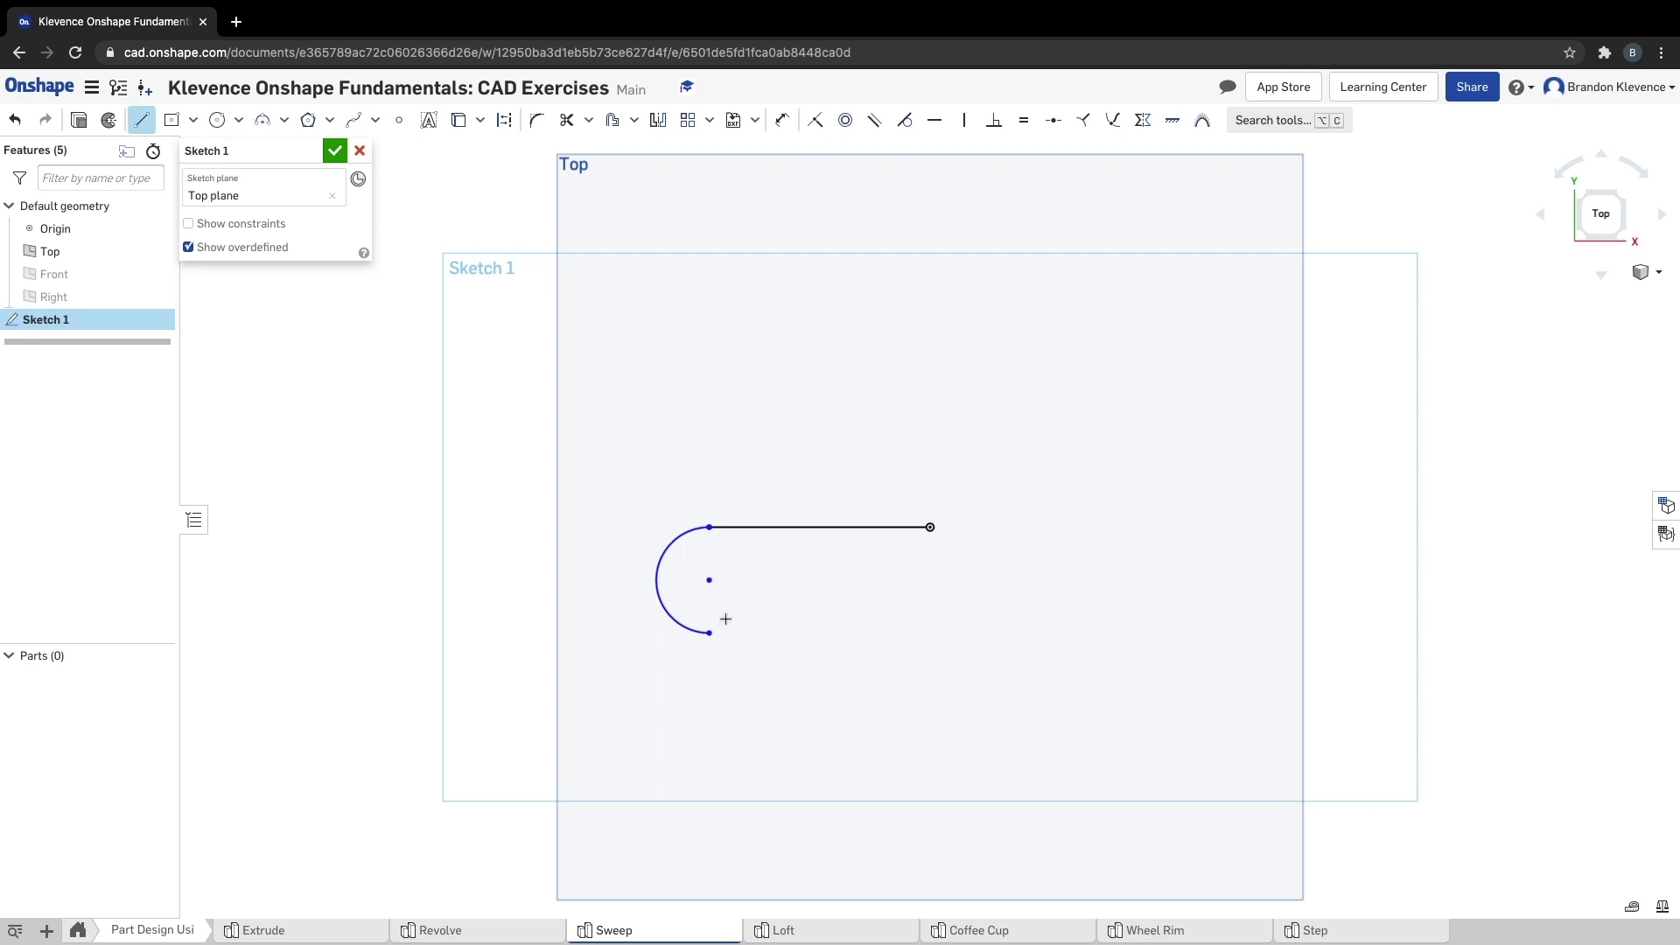
left_click(710, 631)
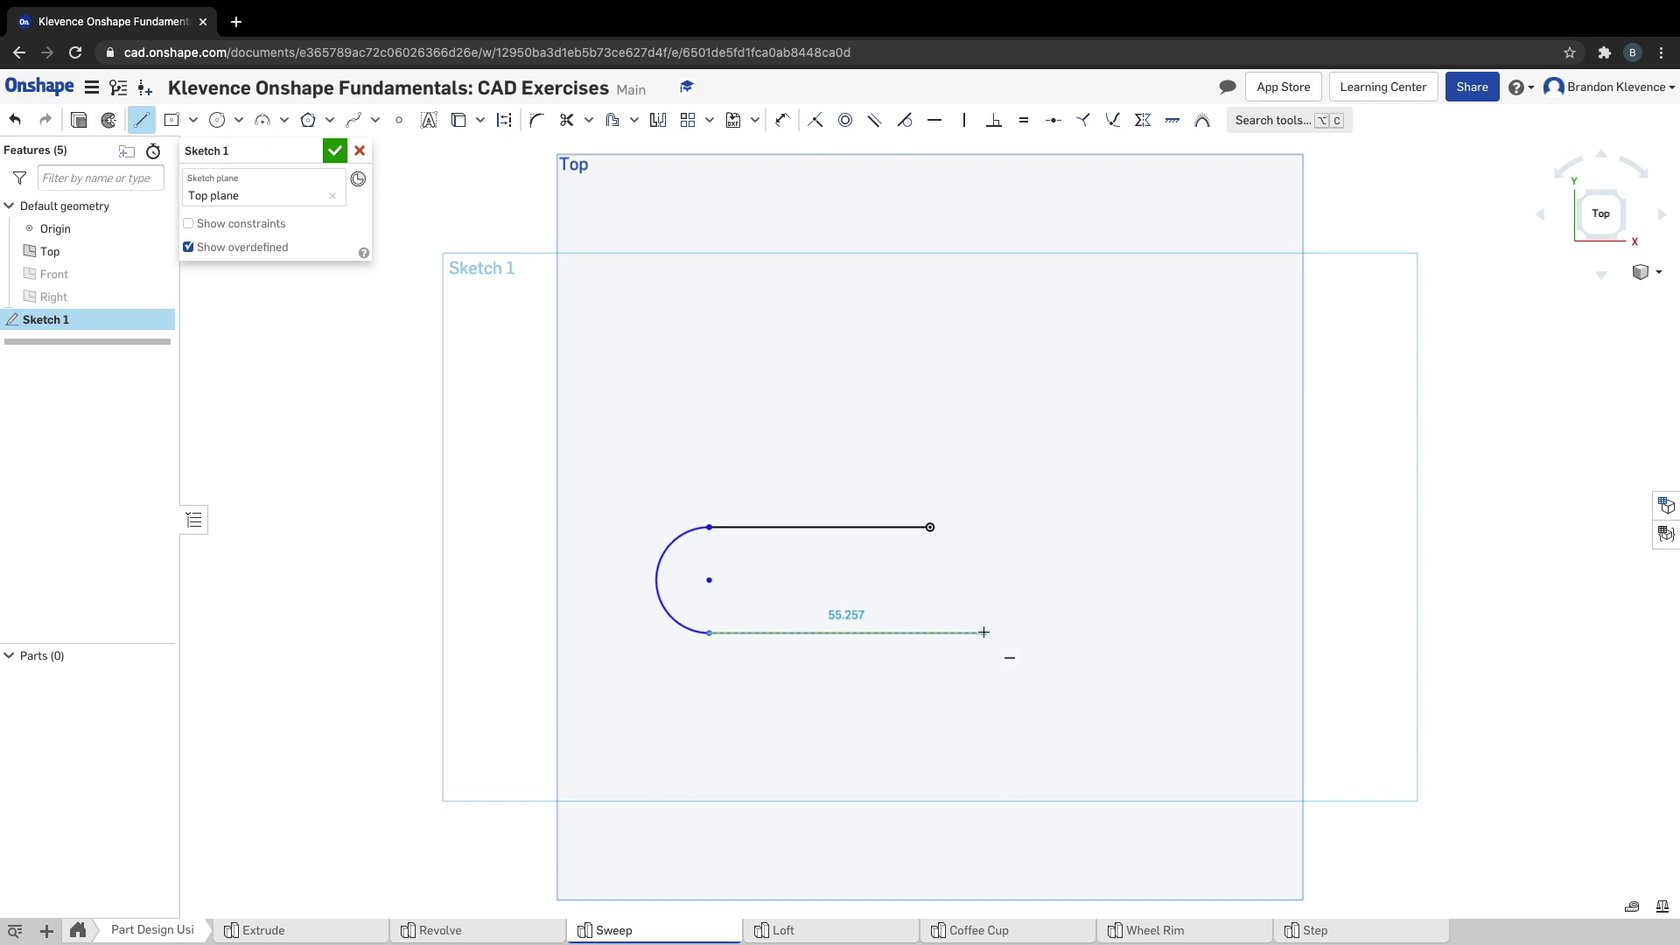
left_click(984, 632)
key("Escape")
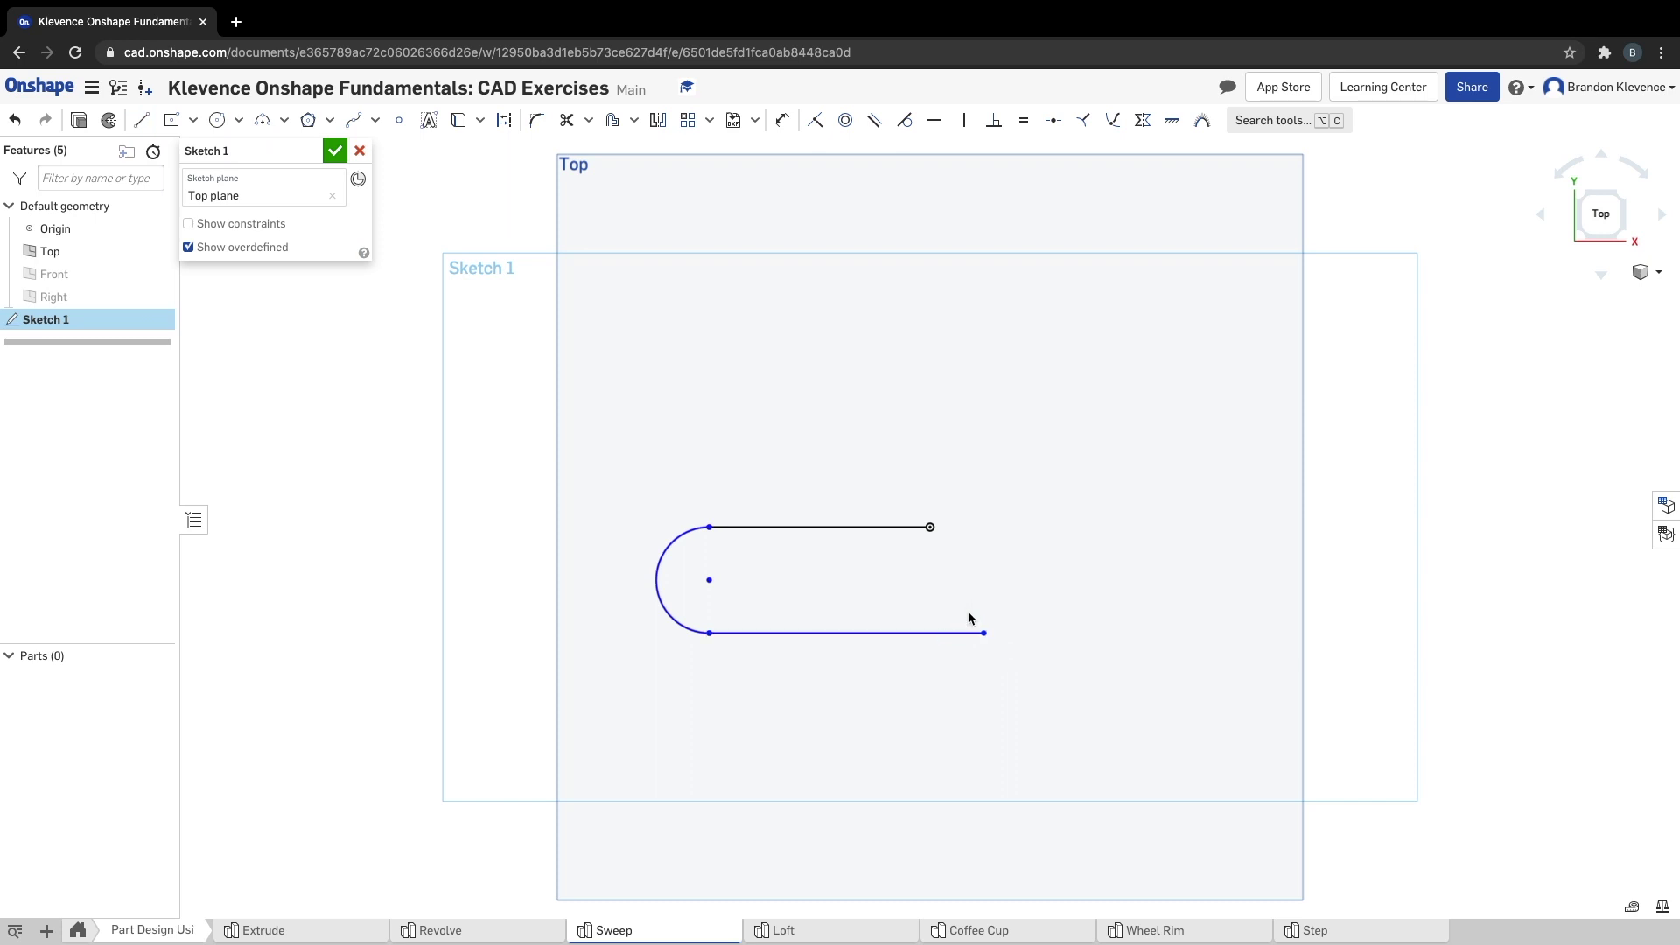
Add a tangent semicircle curving up at the right end, then an inner line heading left.
key("t")
left_click(984, 632)
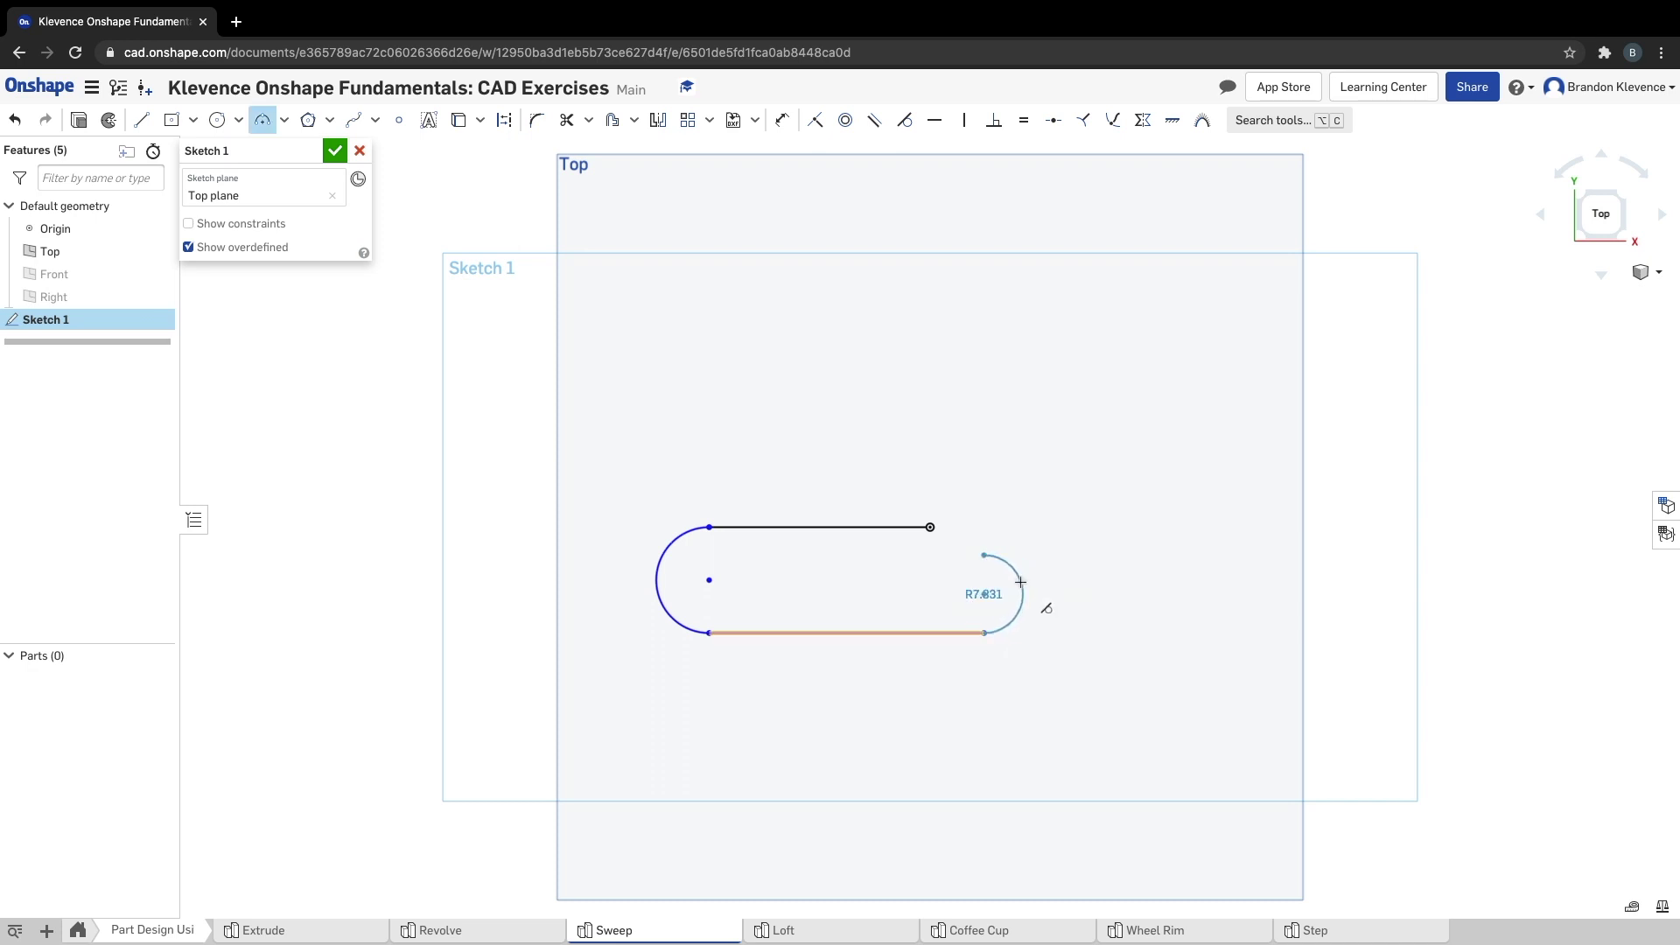
left_click(983, 555)
key("Escape")
key("l")
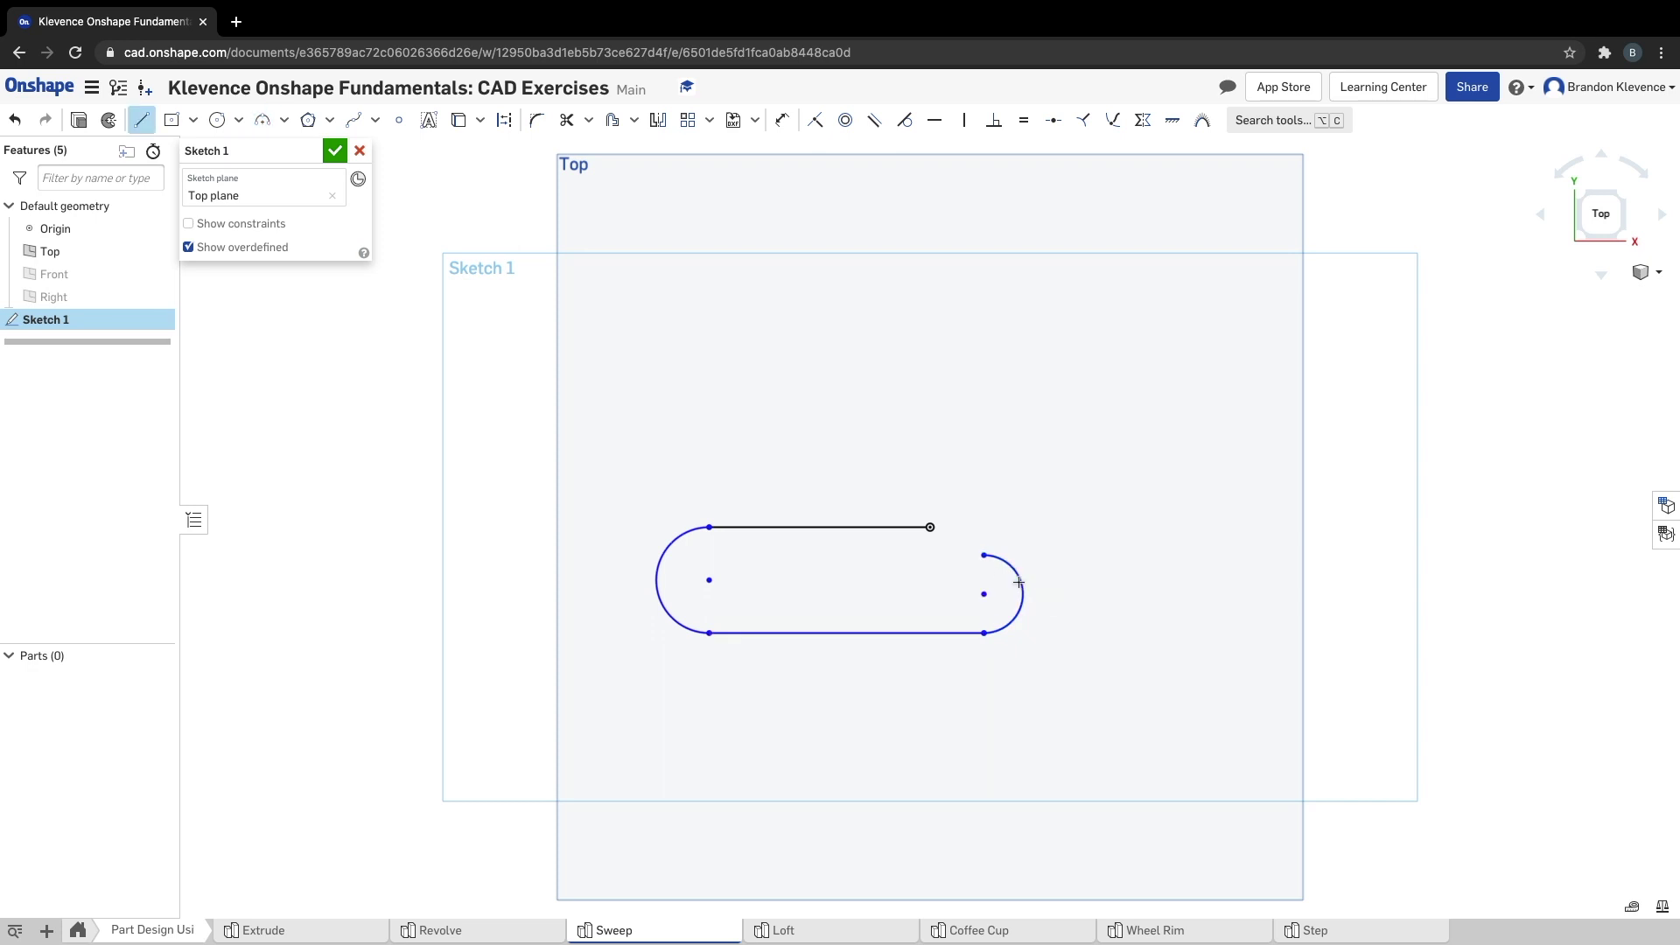
left_click(984, 555)
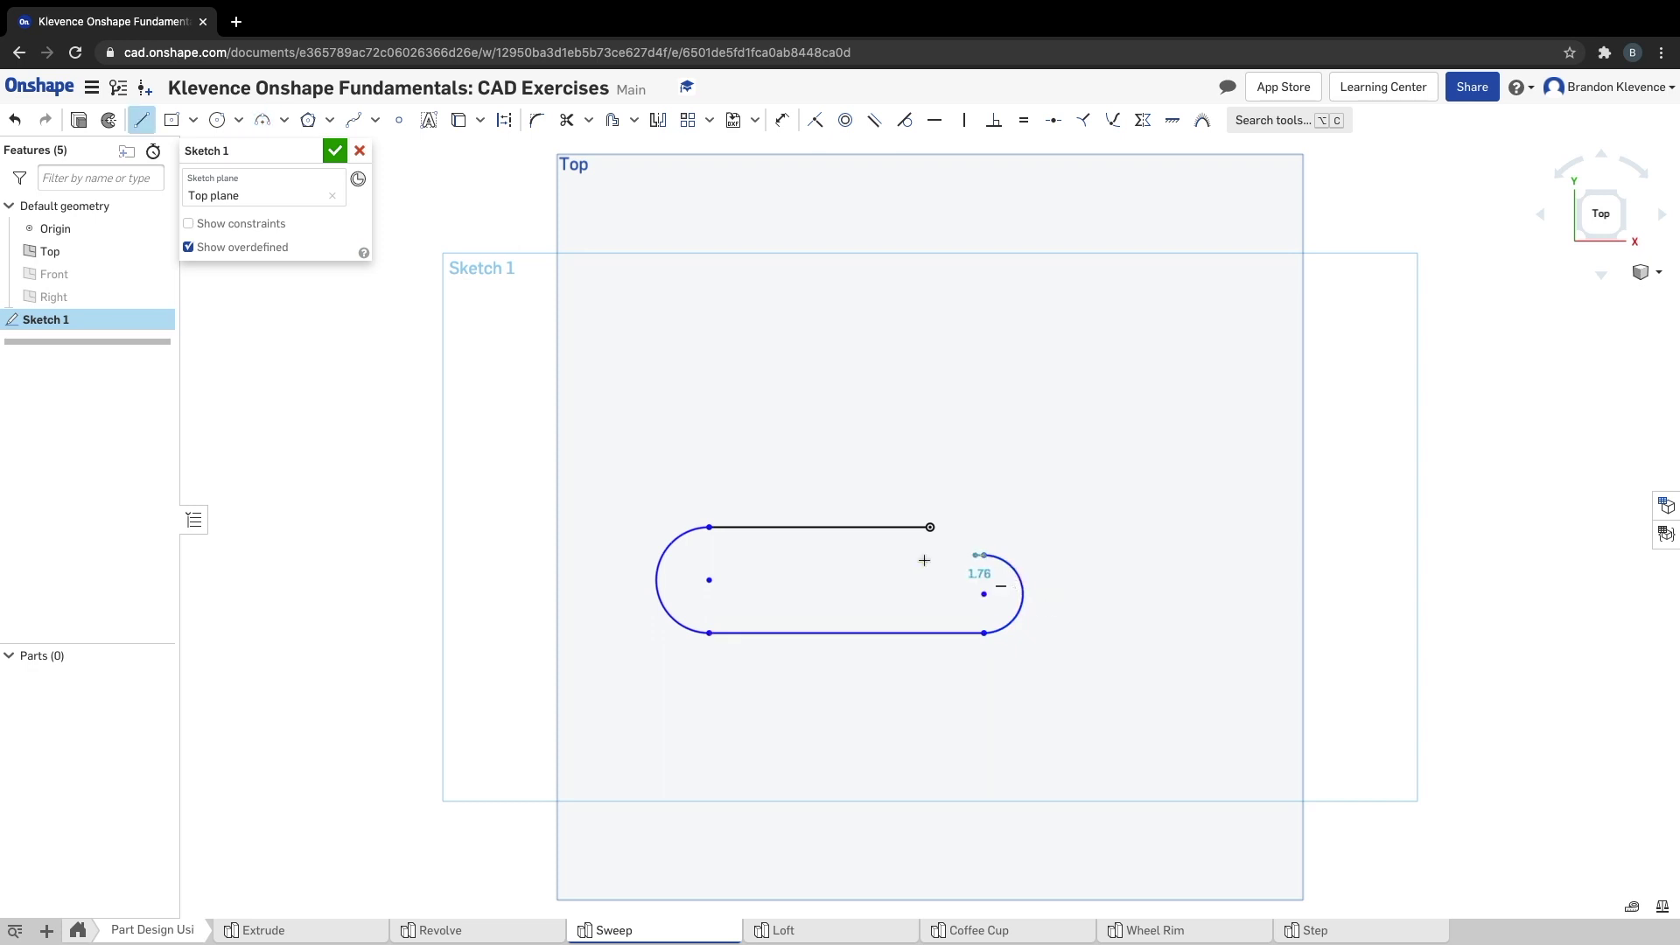
left_click(814, 557)
key("Escape")
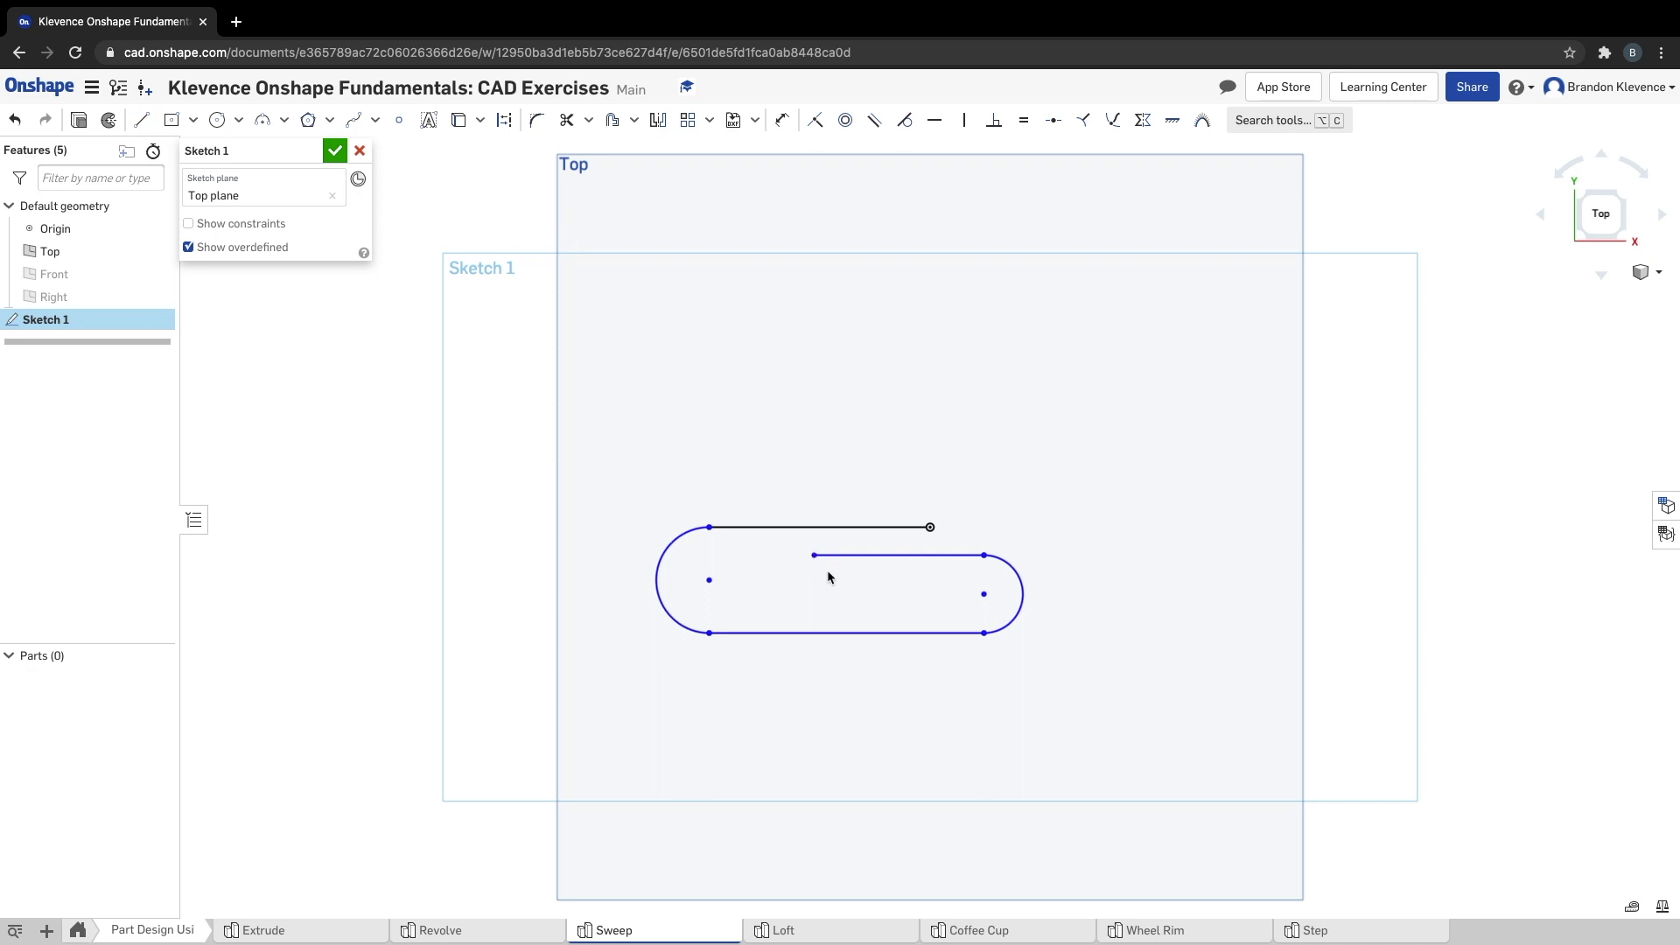
Add a small inner tangent arc curving down, then the innermost line ending below the top line's end.
key("t")
left_click(814, 555)
left_click(814, 605)
key("Escape")
key("l")
left_click(814, 604)
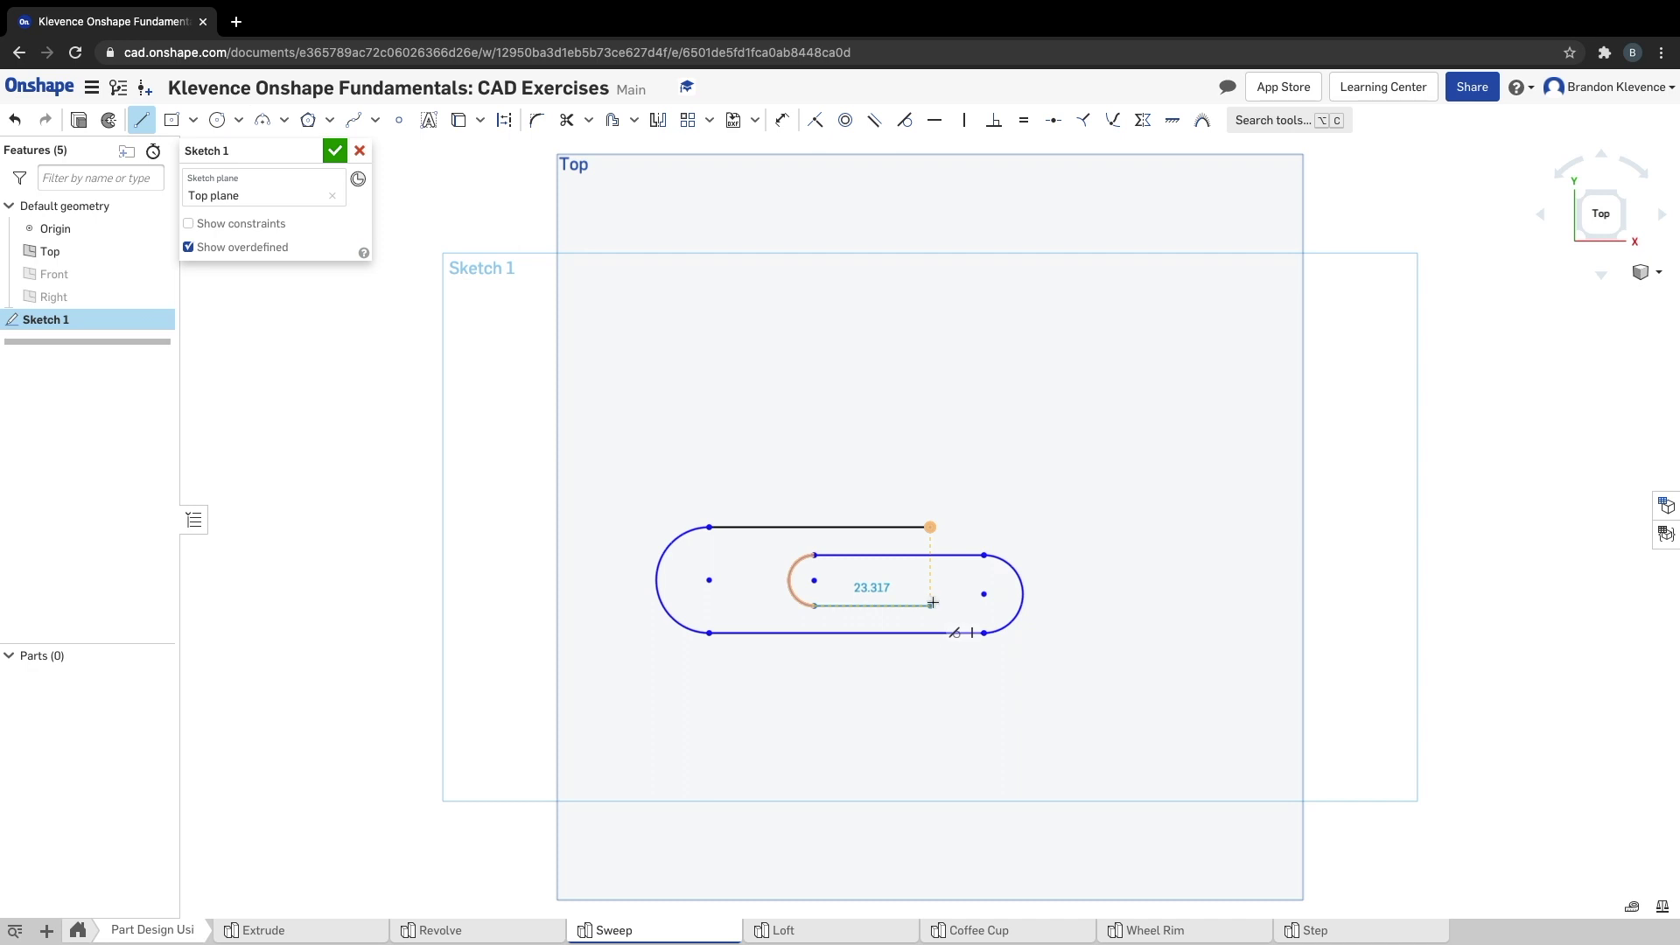
left_click(932, 603)
key("Escape")
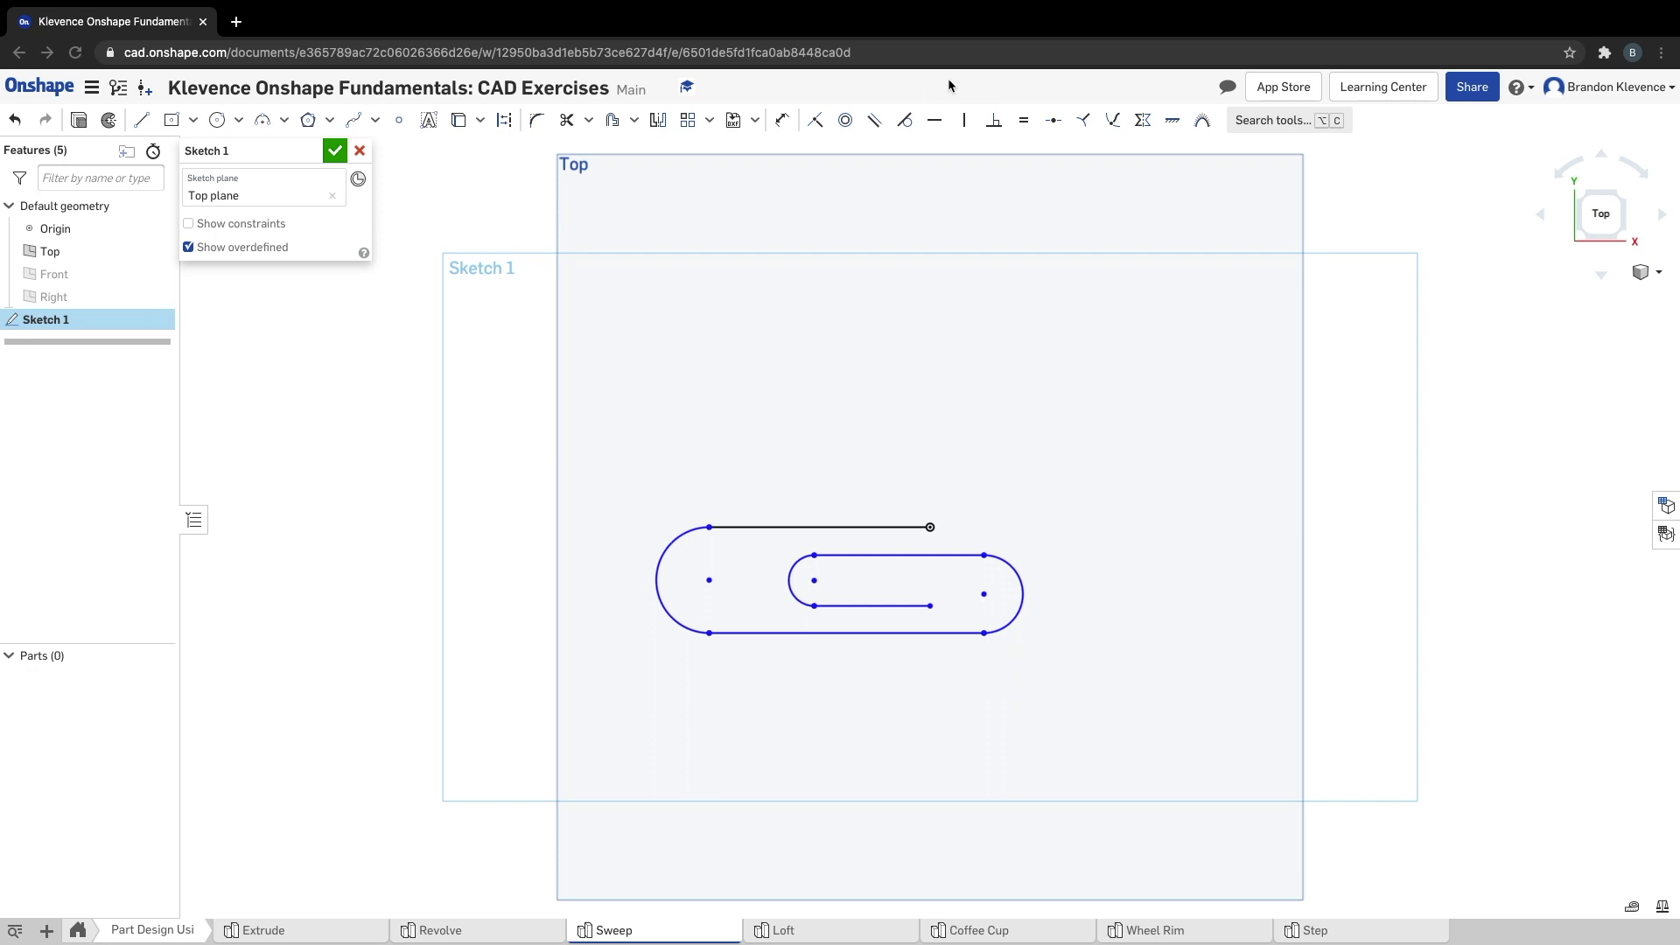
Constrain the top line's right end vertically and align the outer and inner arc centres horizontally.
left_click(974, 128)
left_click(931, 527)
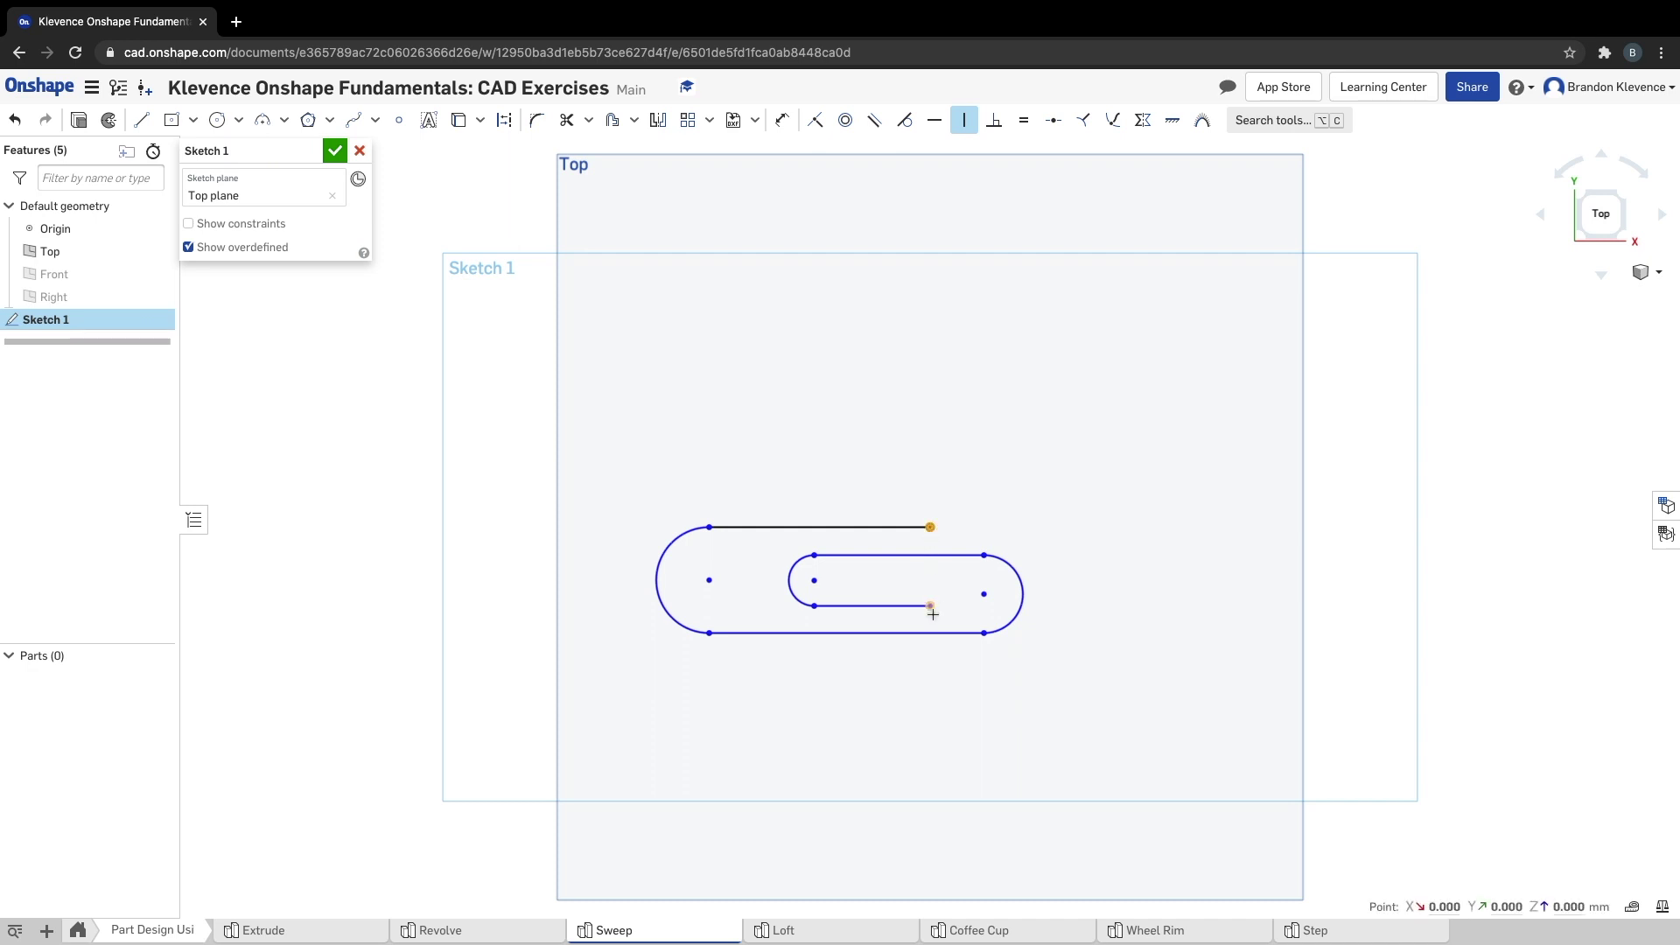
left_click(928, 128)
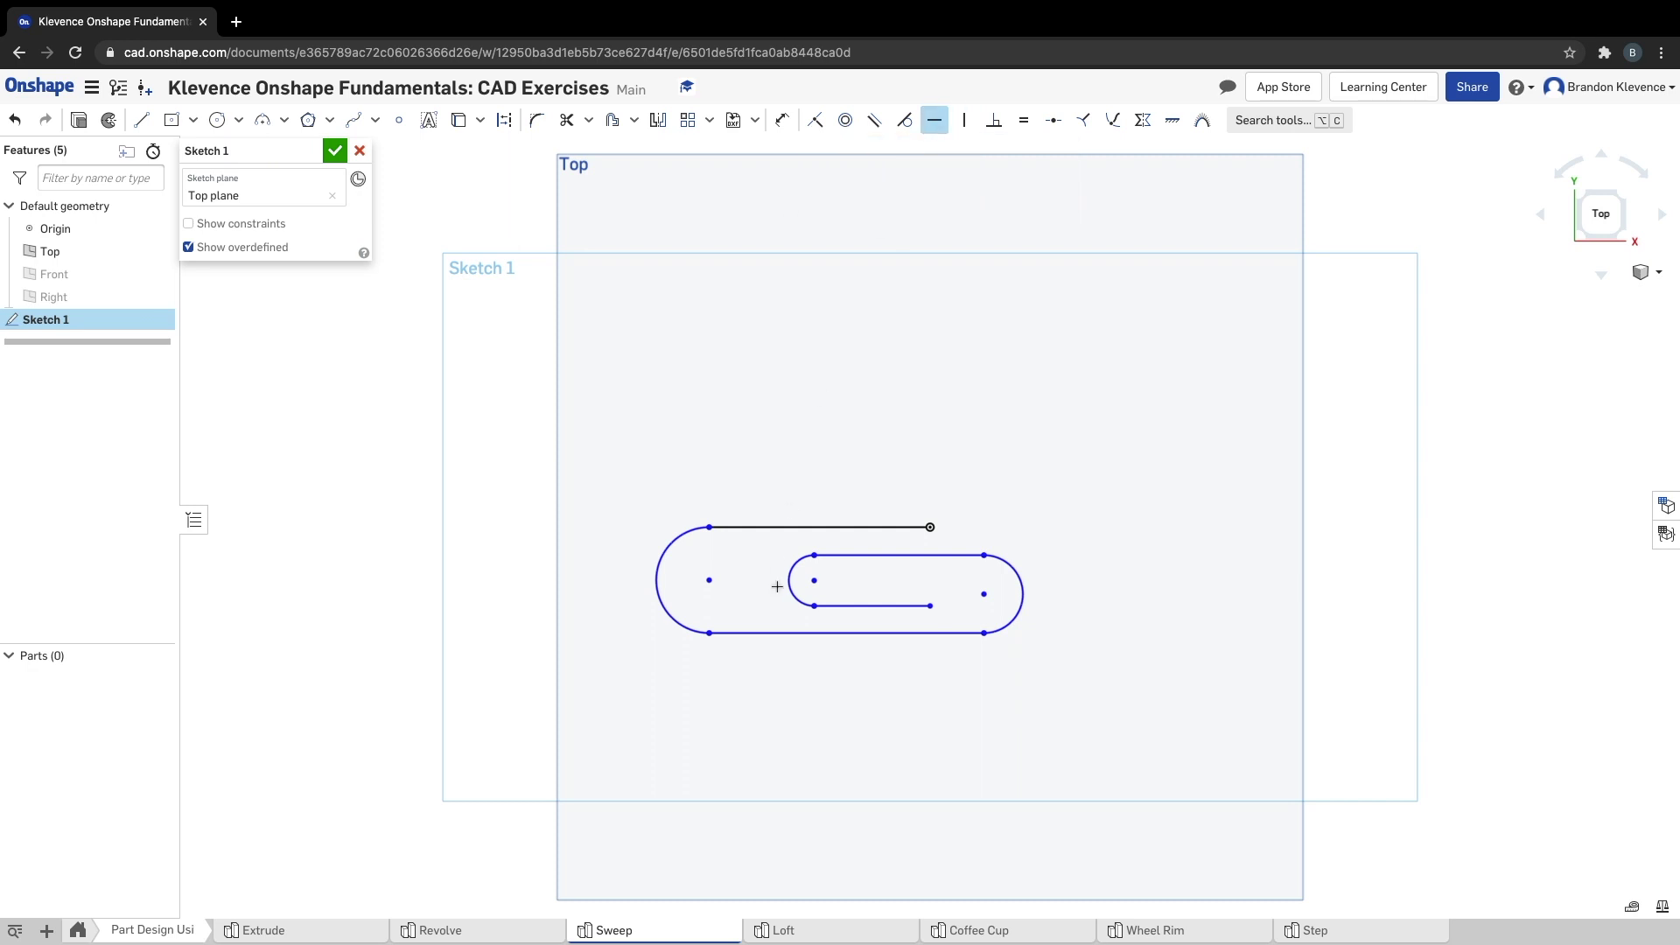
left_click(709, 580)
left_click(813, 580)
key("Escape")
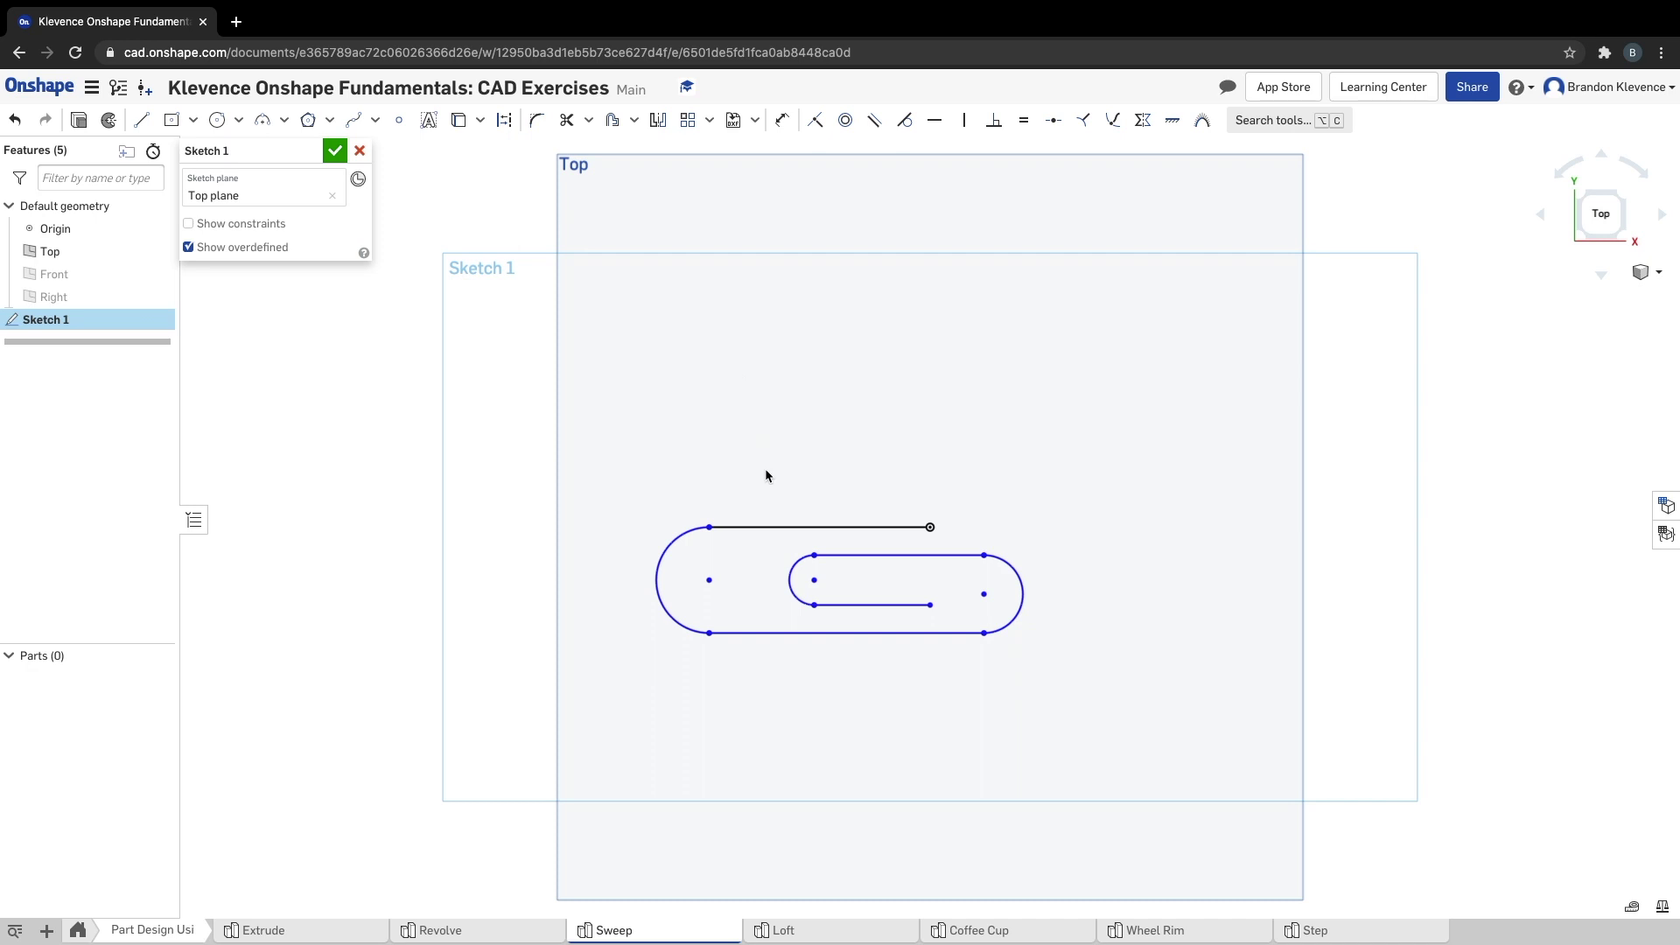
Dimension the top line to 75 and the left arc to radius 20.
key("u")
left_click(758, 531)
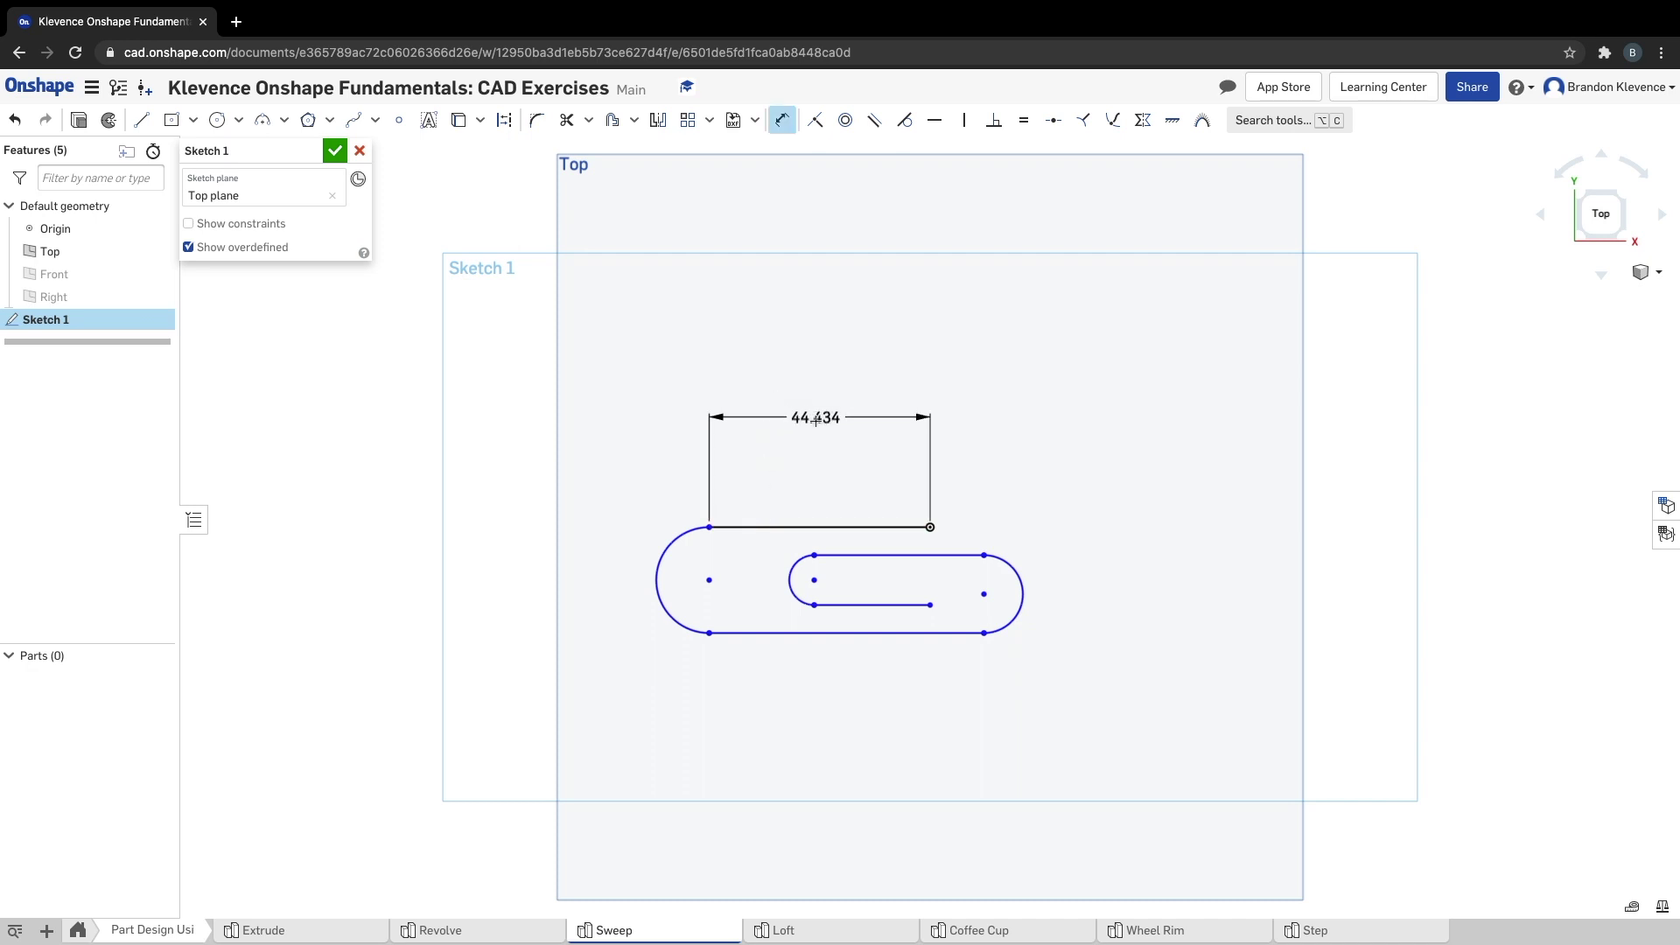
left_click(814, 491)
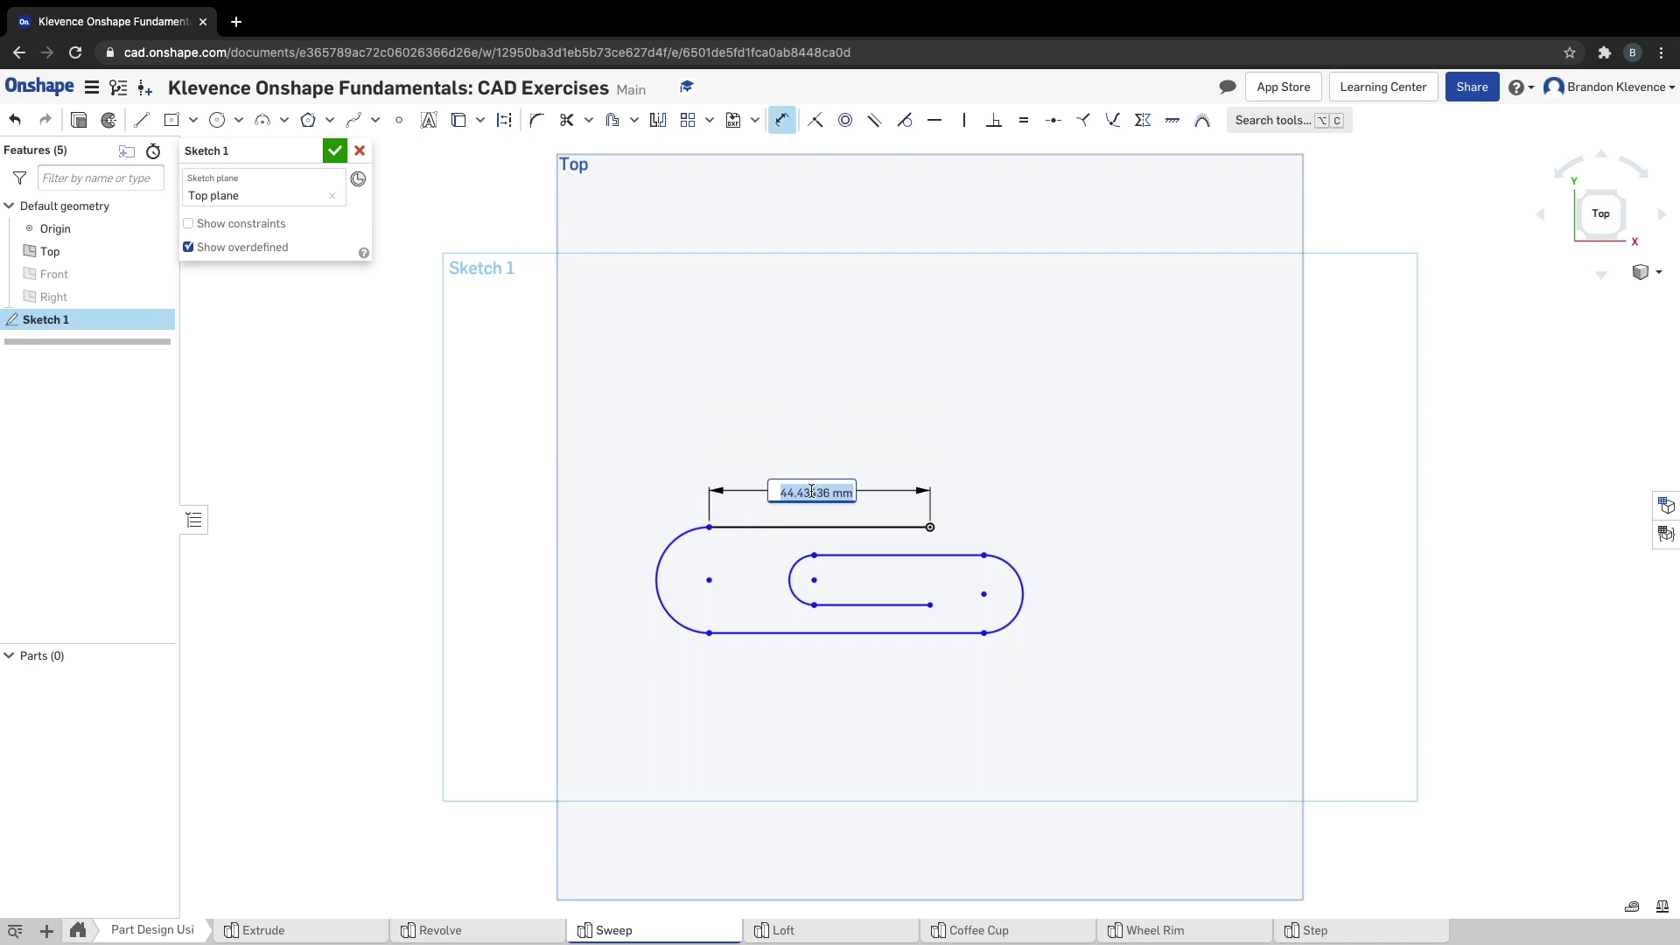
type("75")
key("Return")
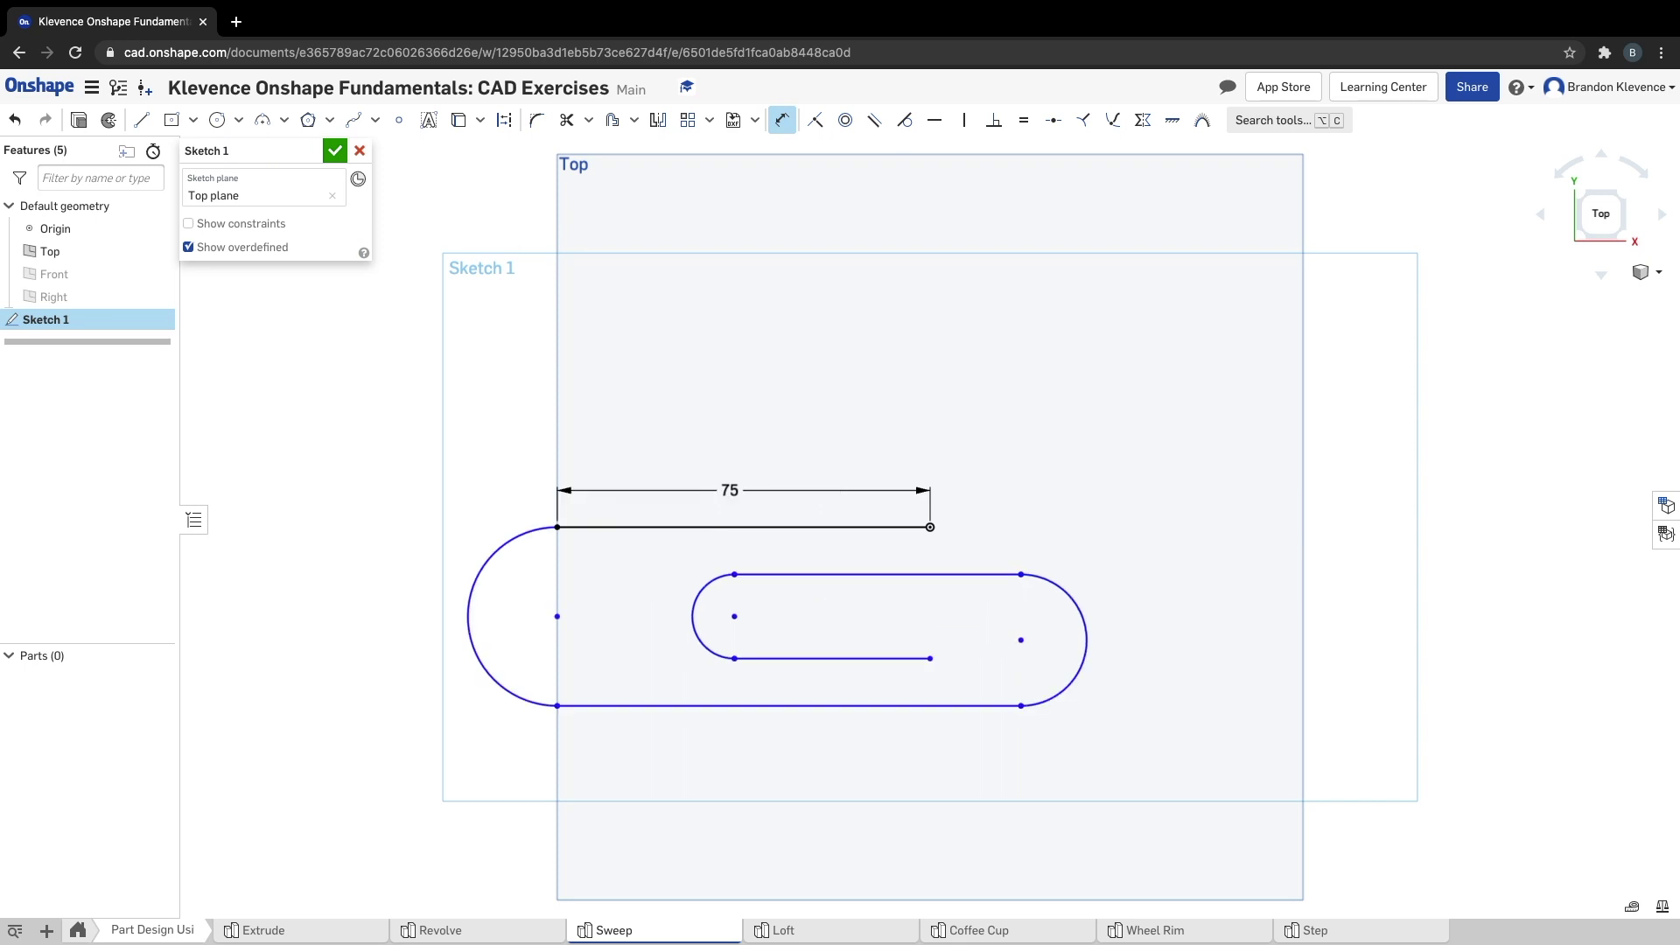
left_click(1600, 213)
left_click(516, 596)
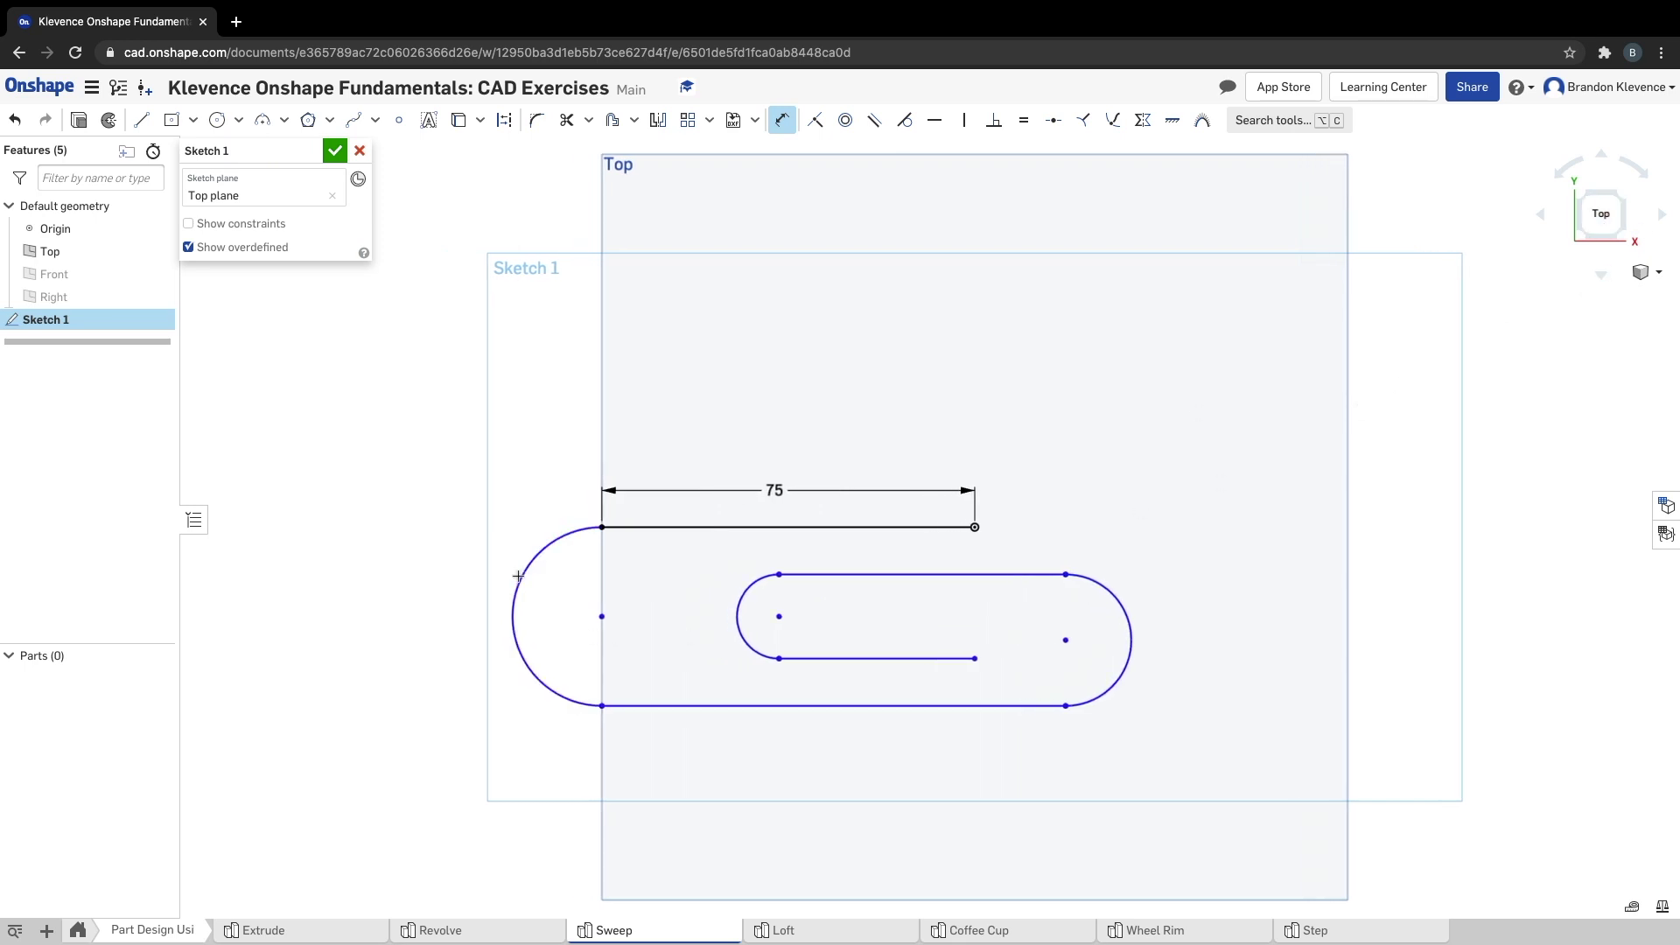
left_click(441, 502)
type("20")
key("Return")
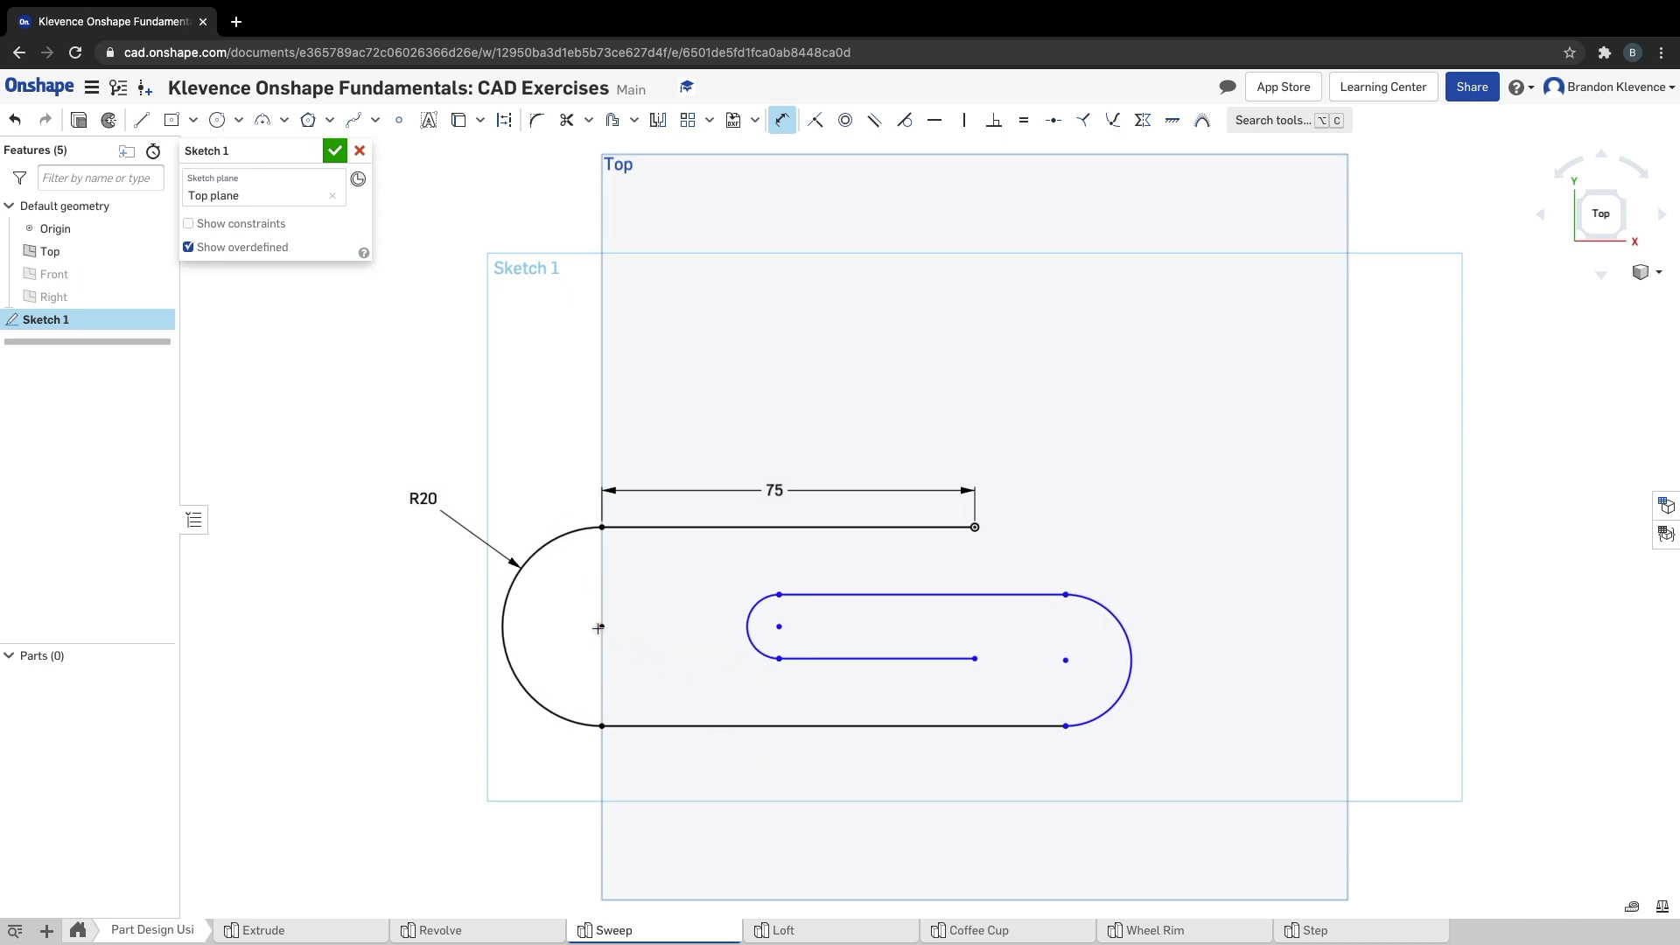
Dimension the inner slot offset 25, the overall arc-centre length 125 and the right arc R15.
left_click(779, 629)
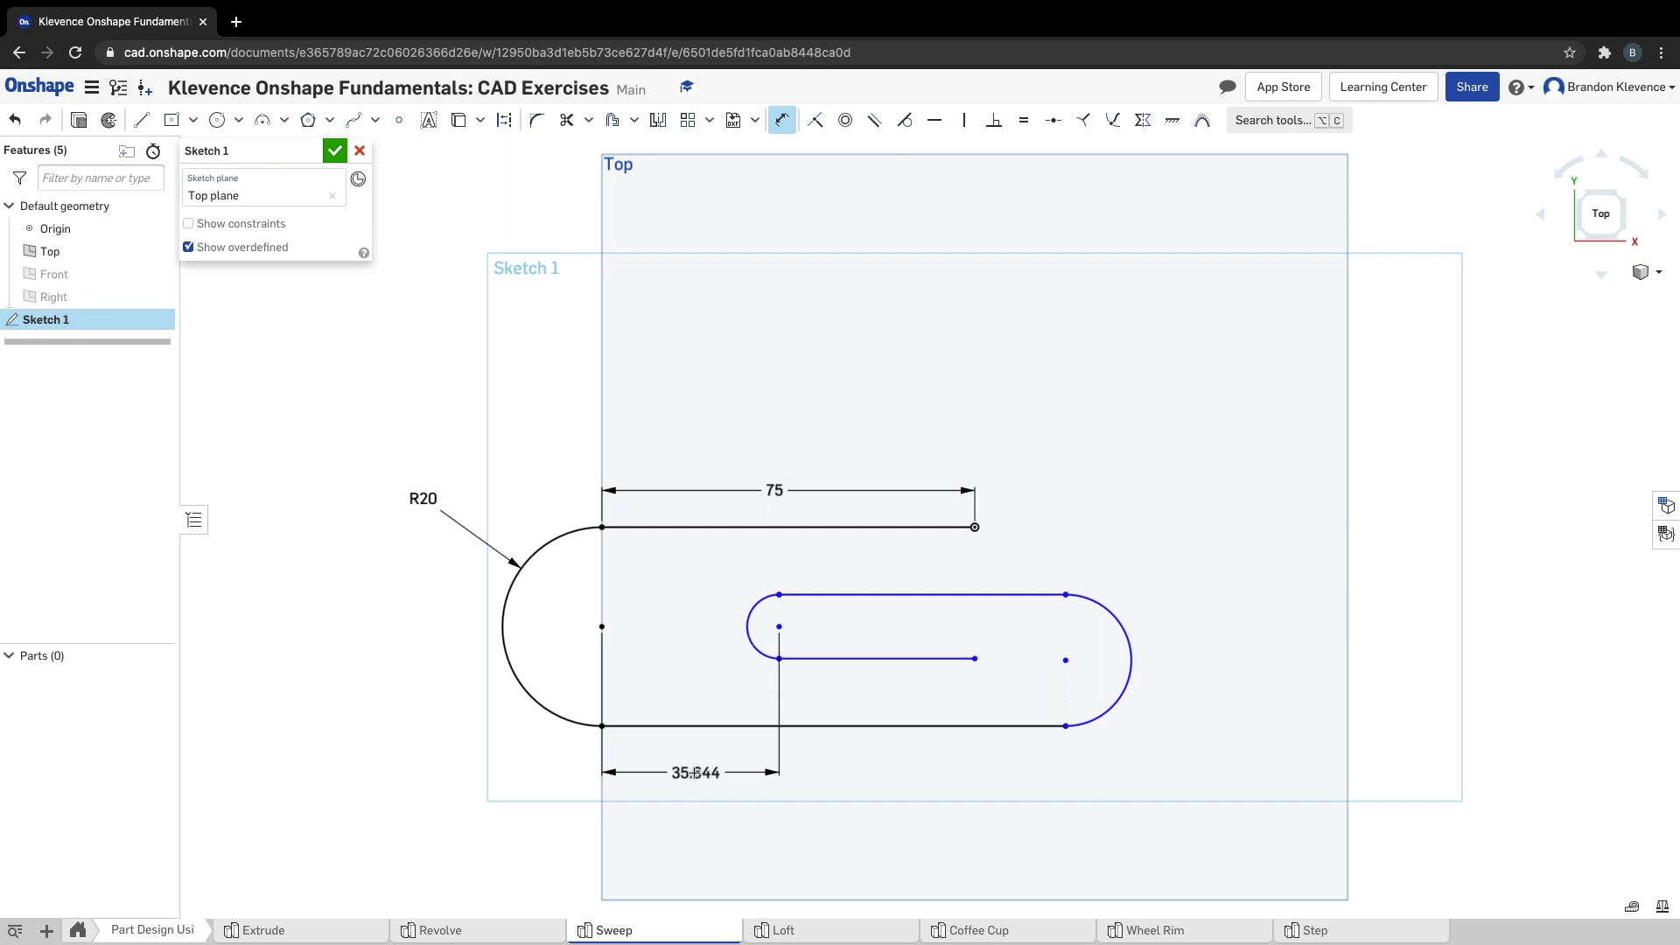
left_click(687, 767)
type("25")
key("Return")
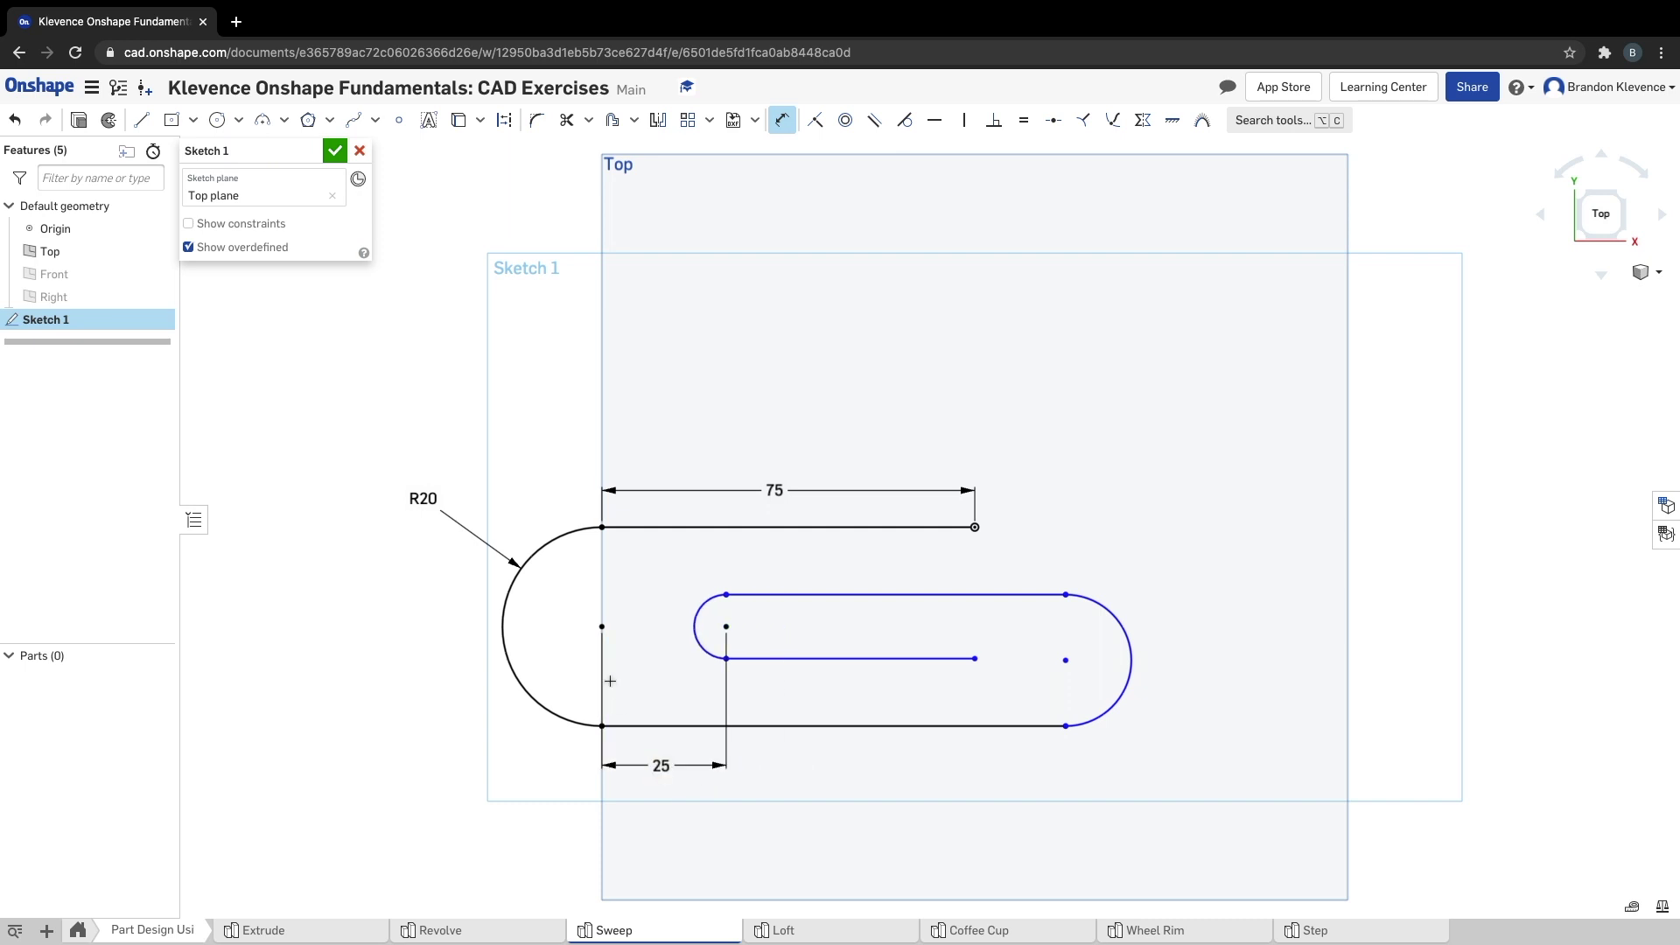
left_click(600, 627)
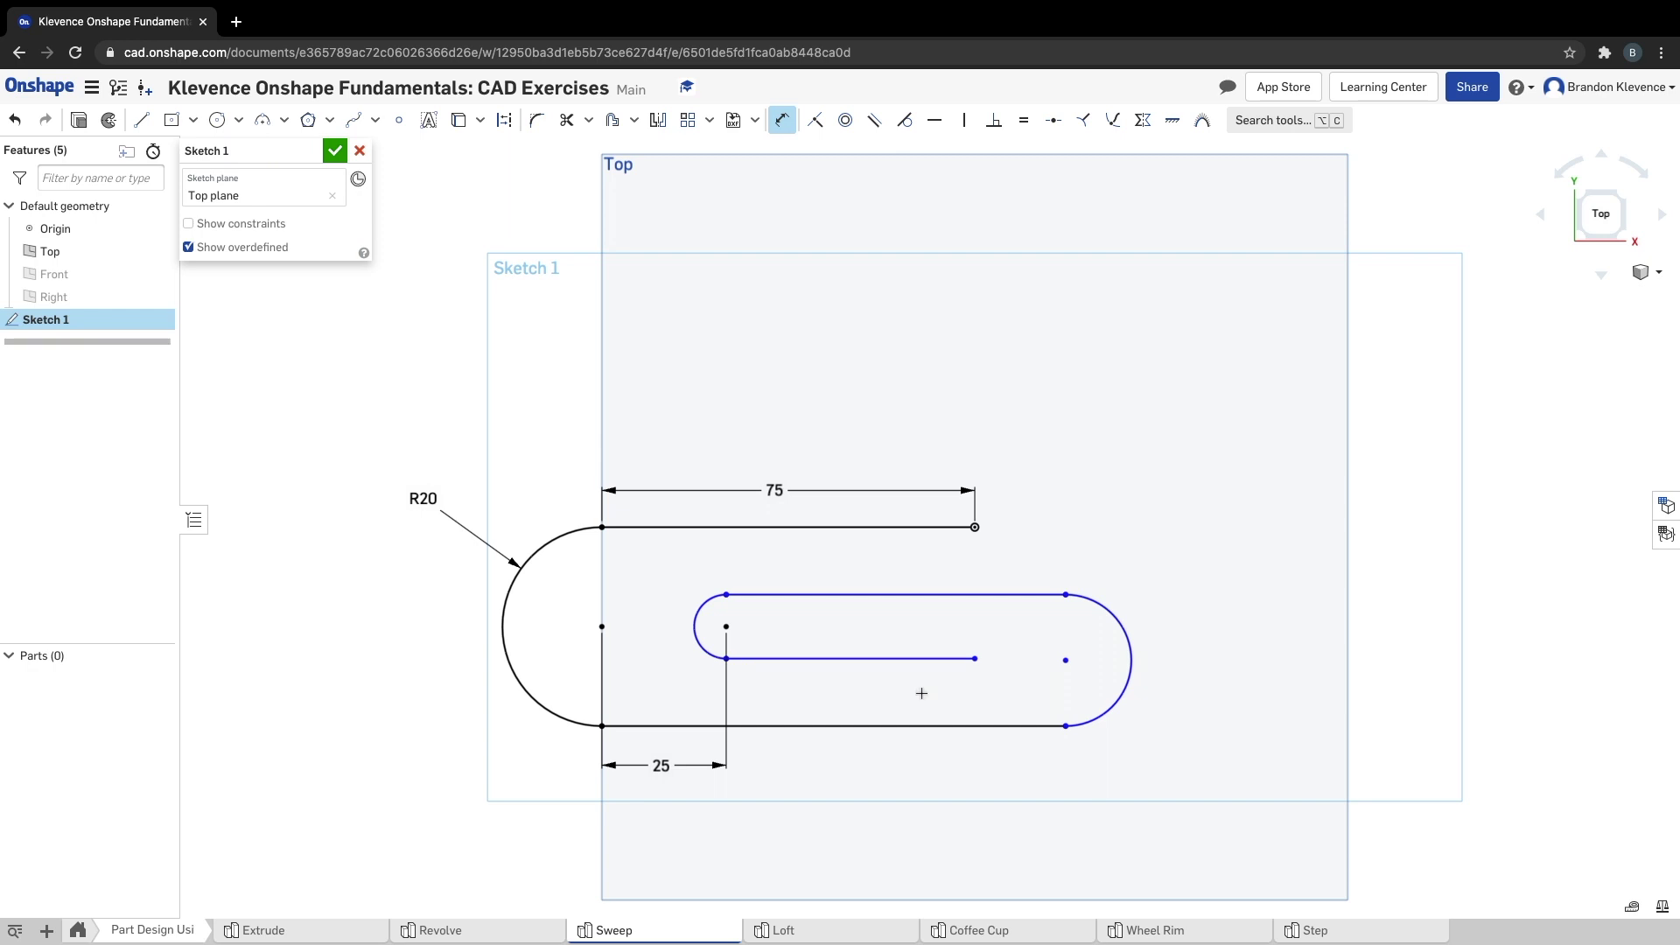
left_click(1065, 660)
left_click(799, 830)
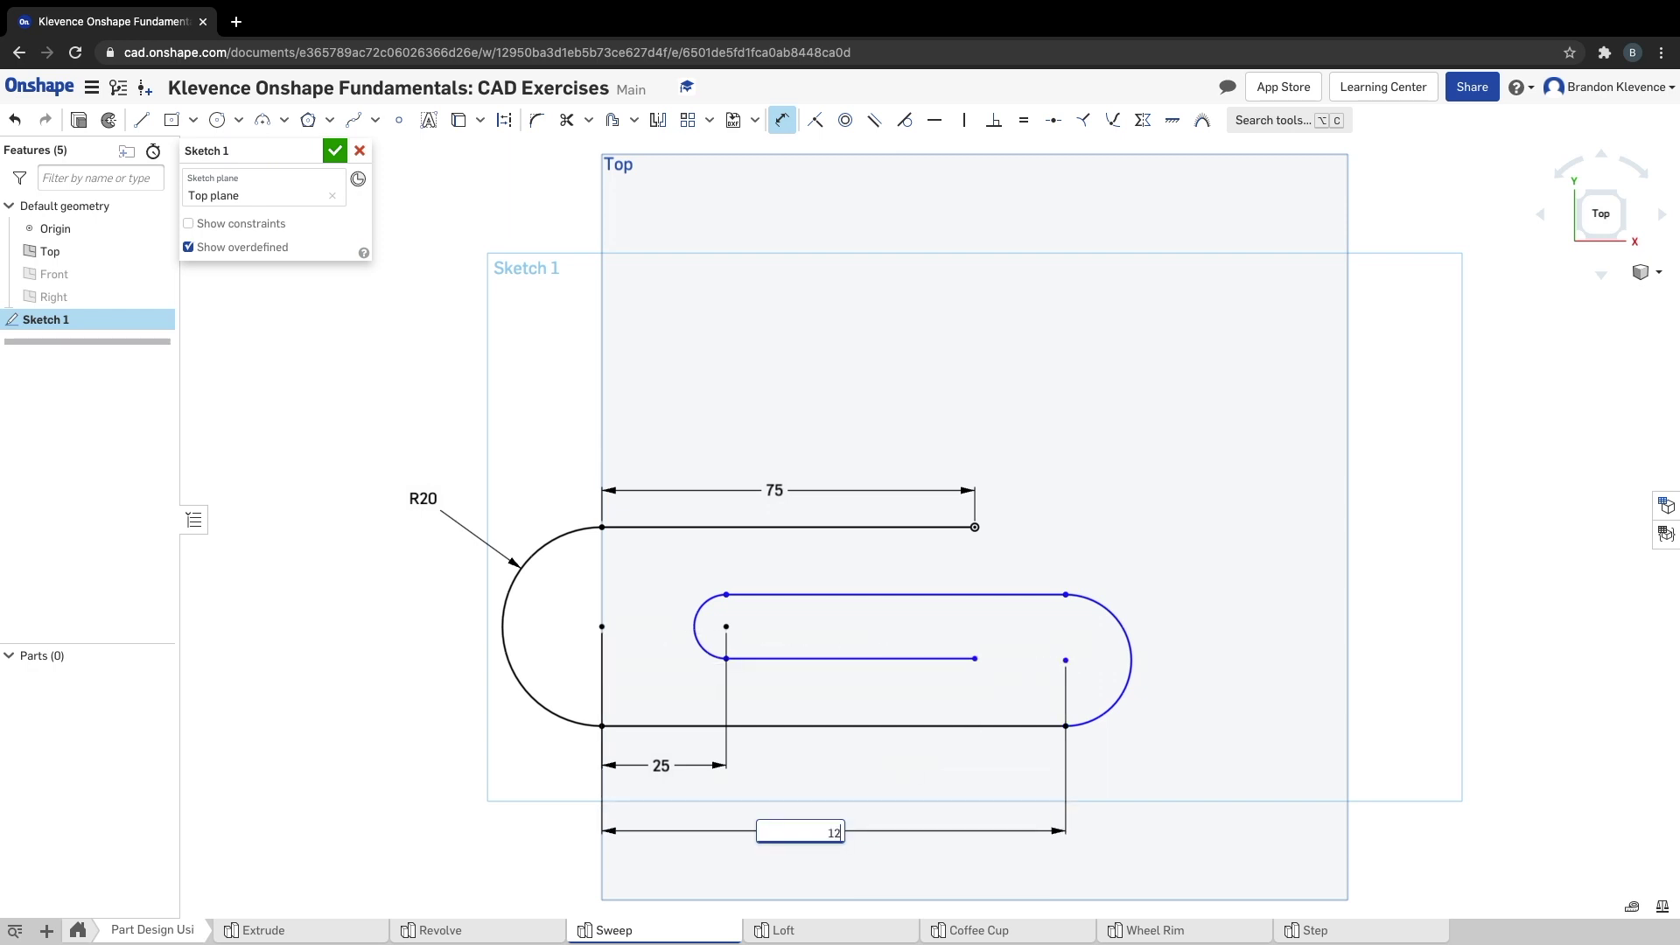
key("Return")
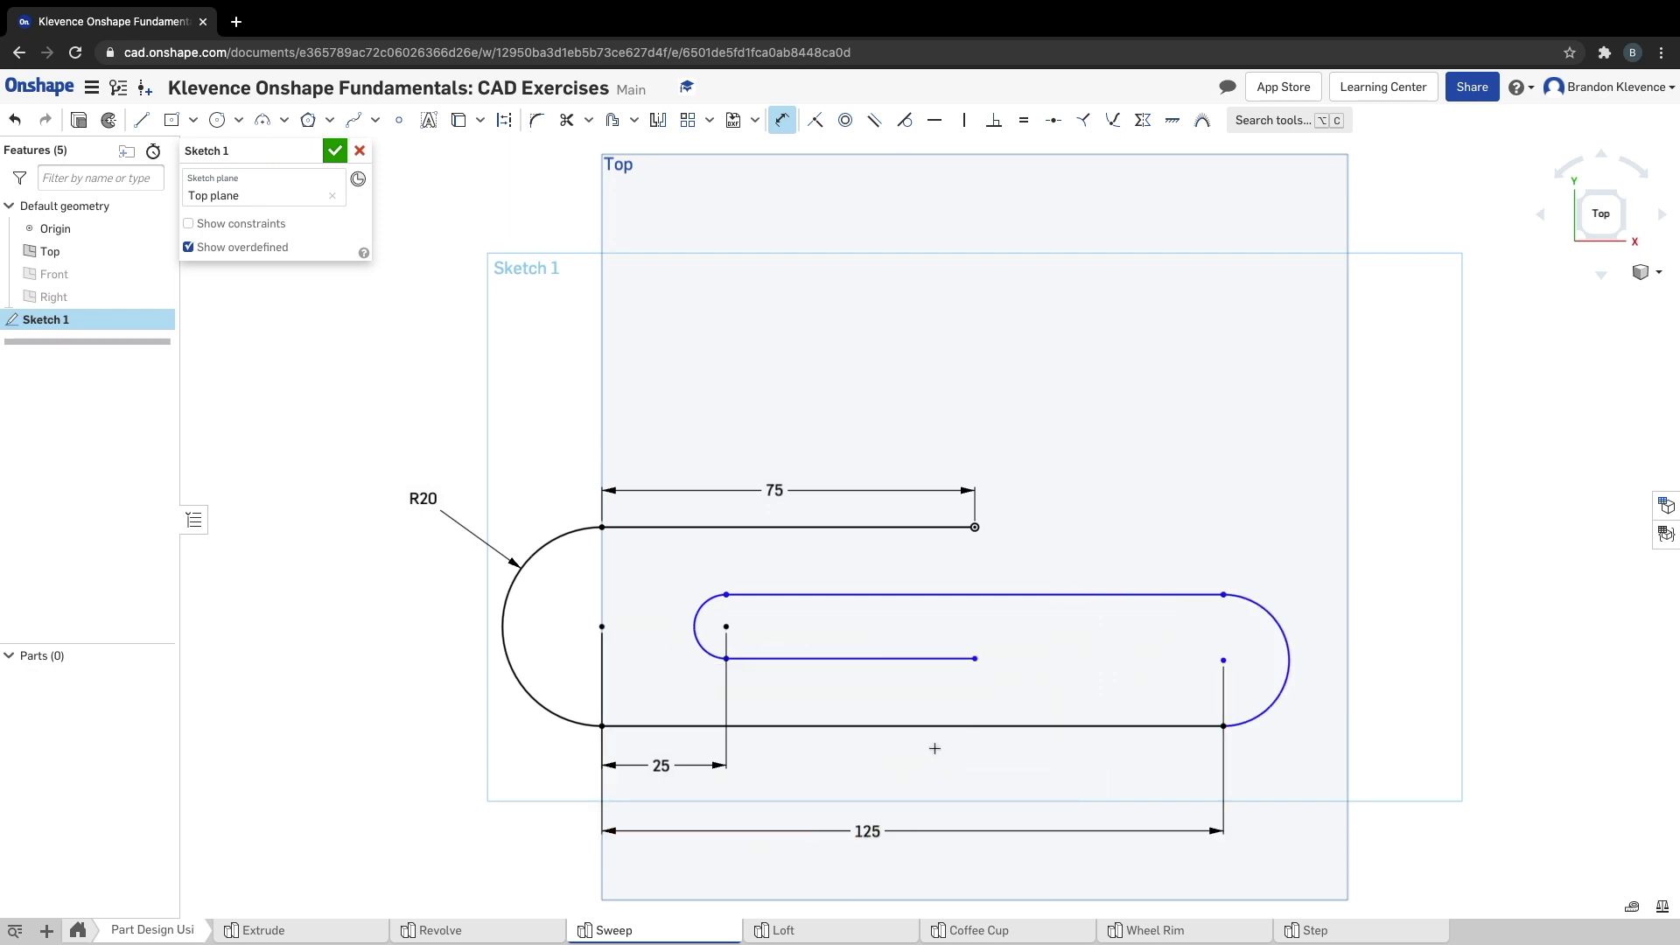
left_click(1269, 612)
left_click(1307, 522)
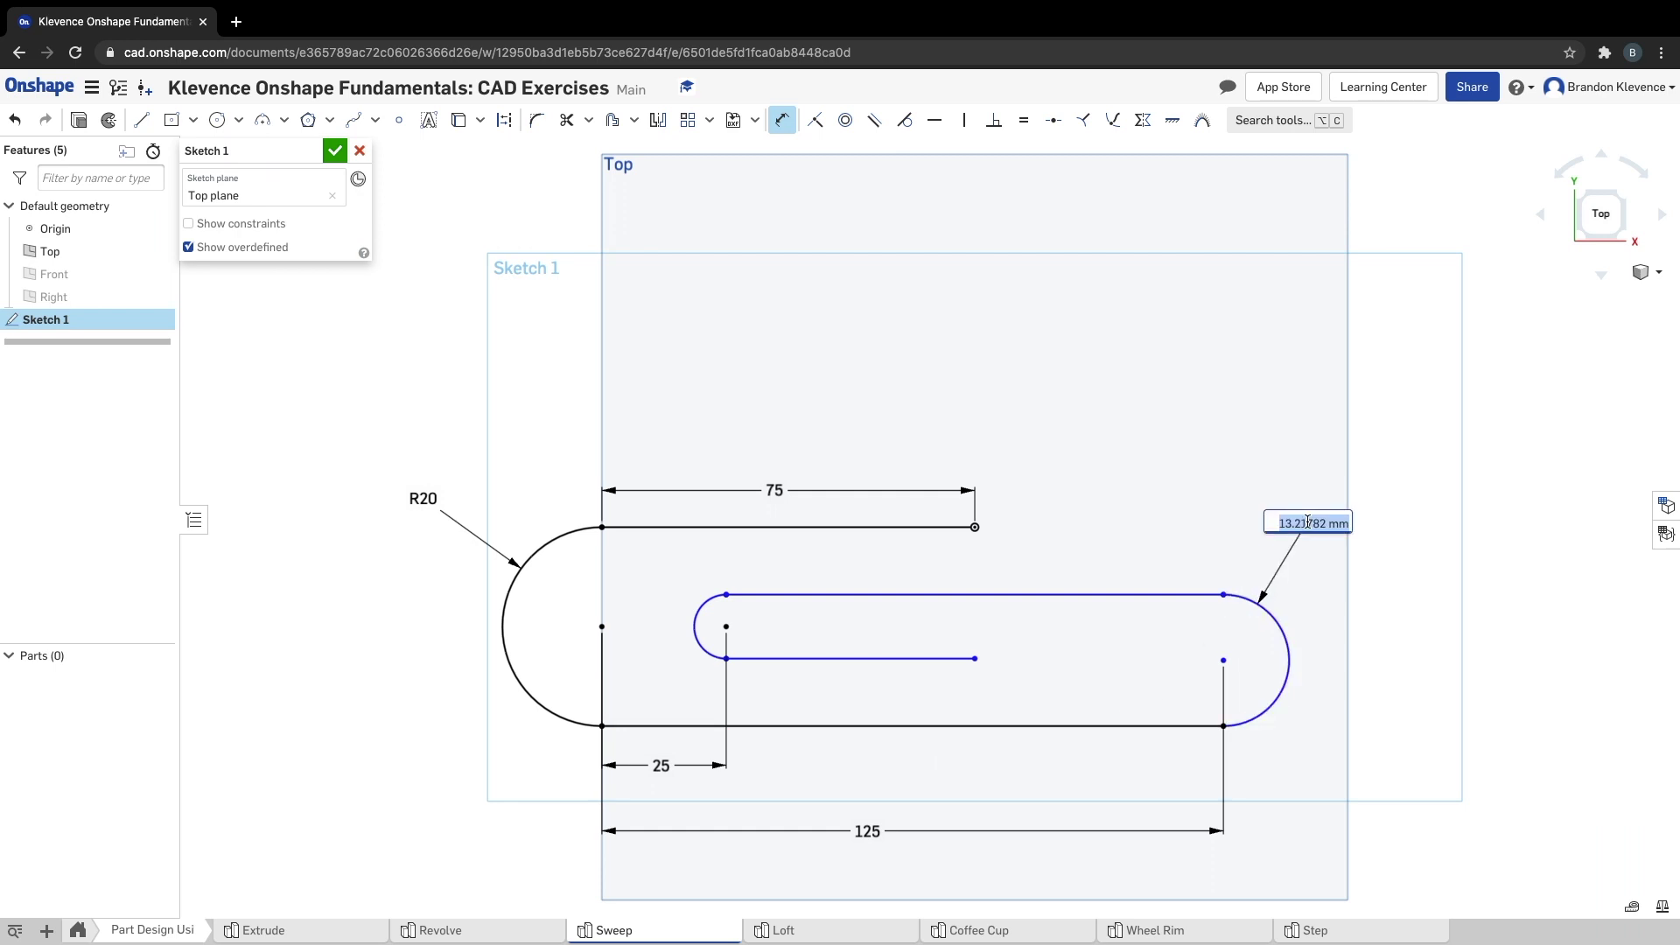
key("Return")
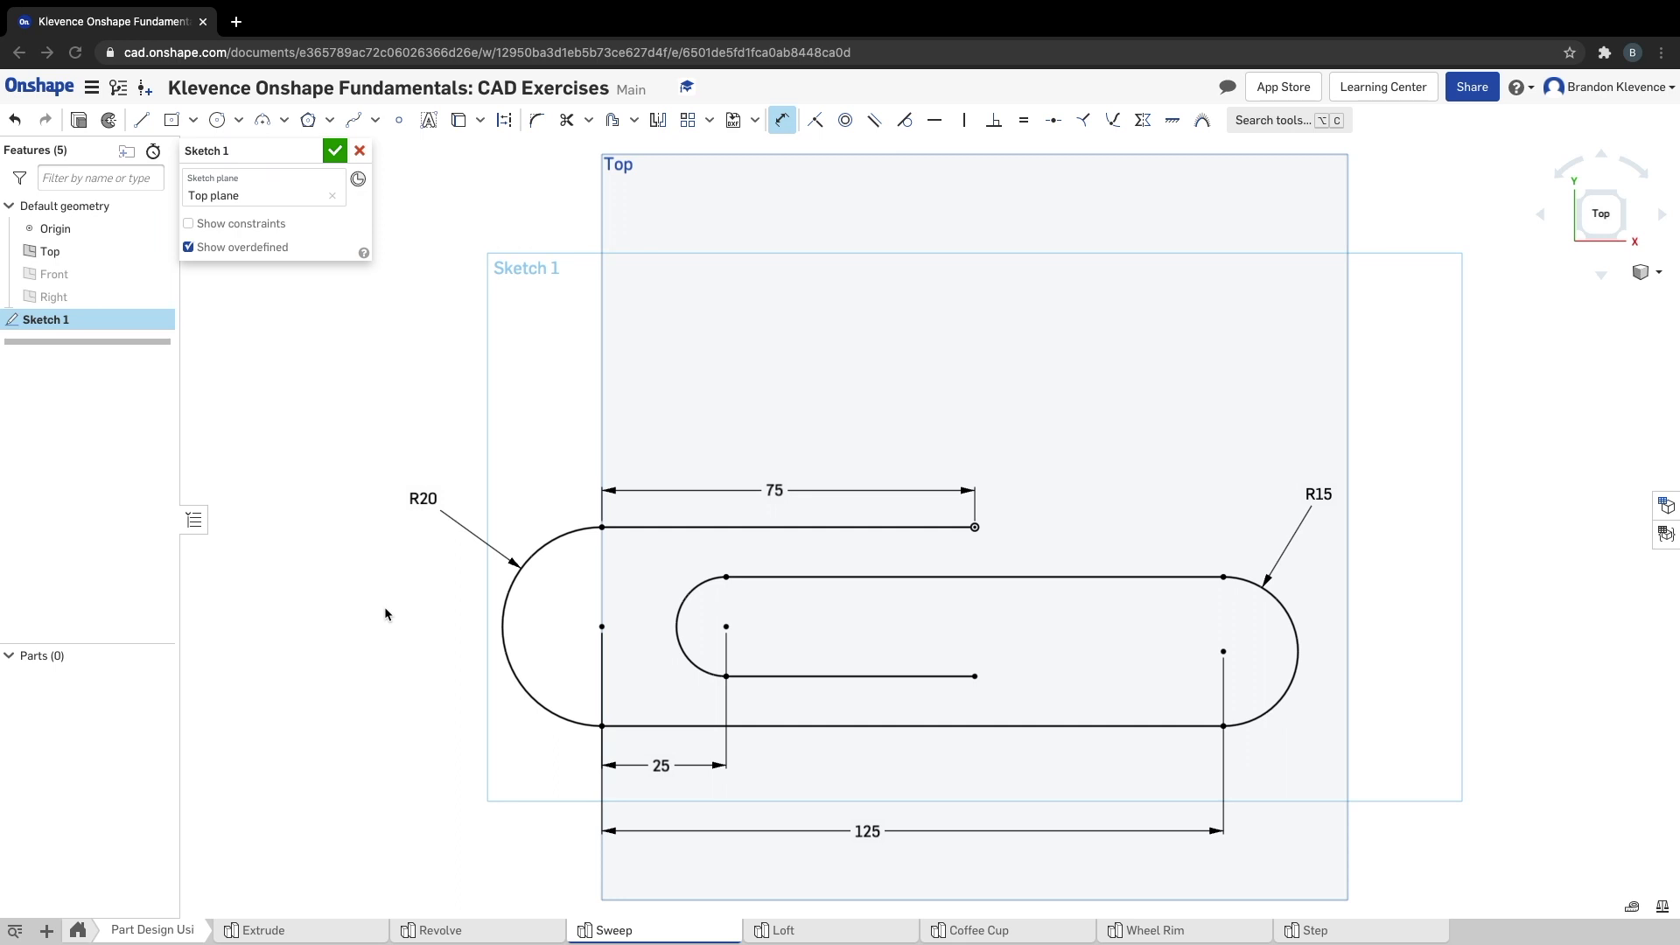
Rename Sketch 1 to 'Path Sketch' and accept the finished sketch.
left_click(310, 152)
type("Pa")
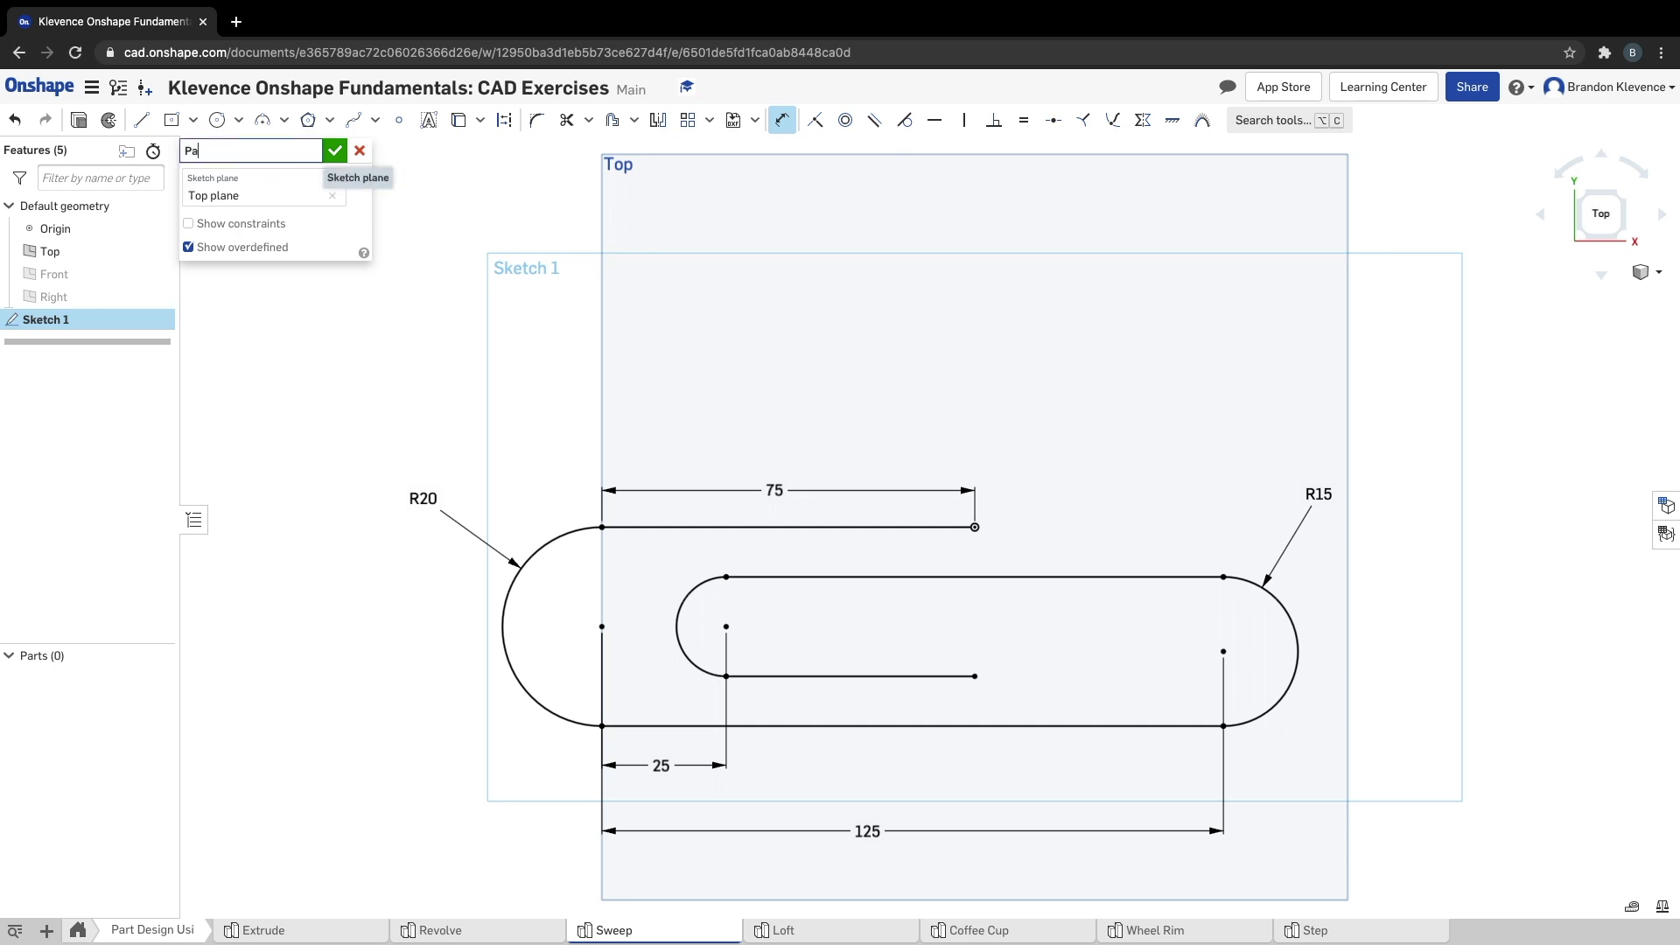
type("th Sketch")
left_click(336, 151)
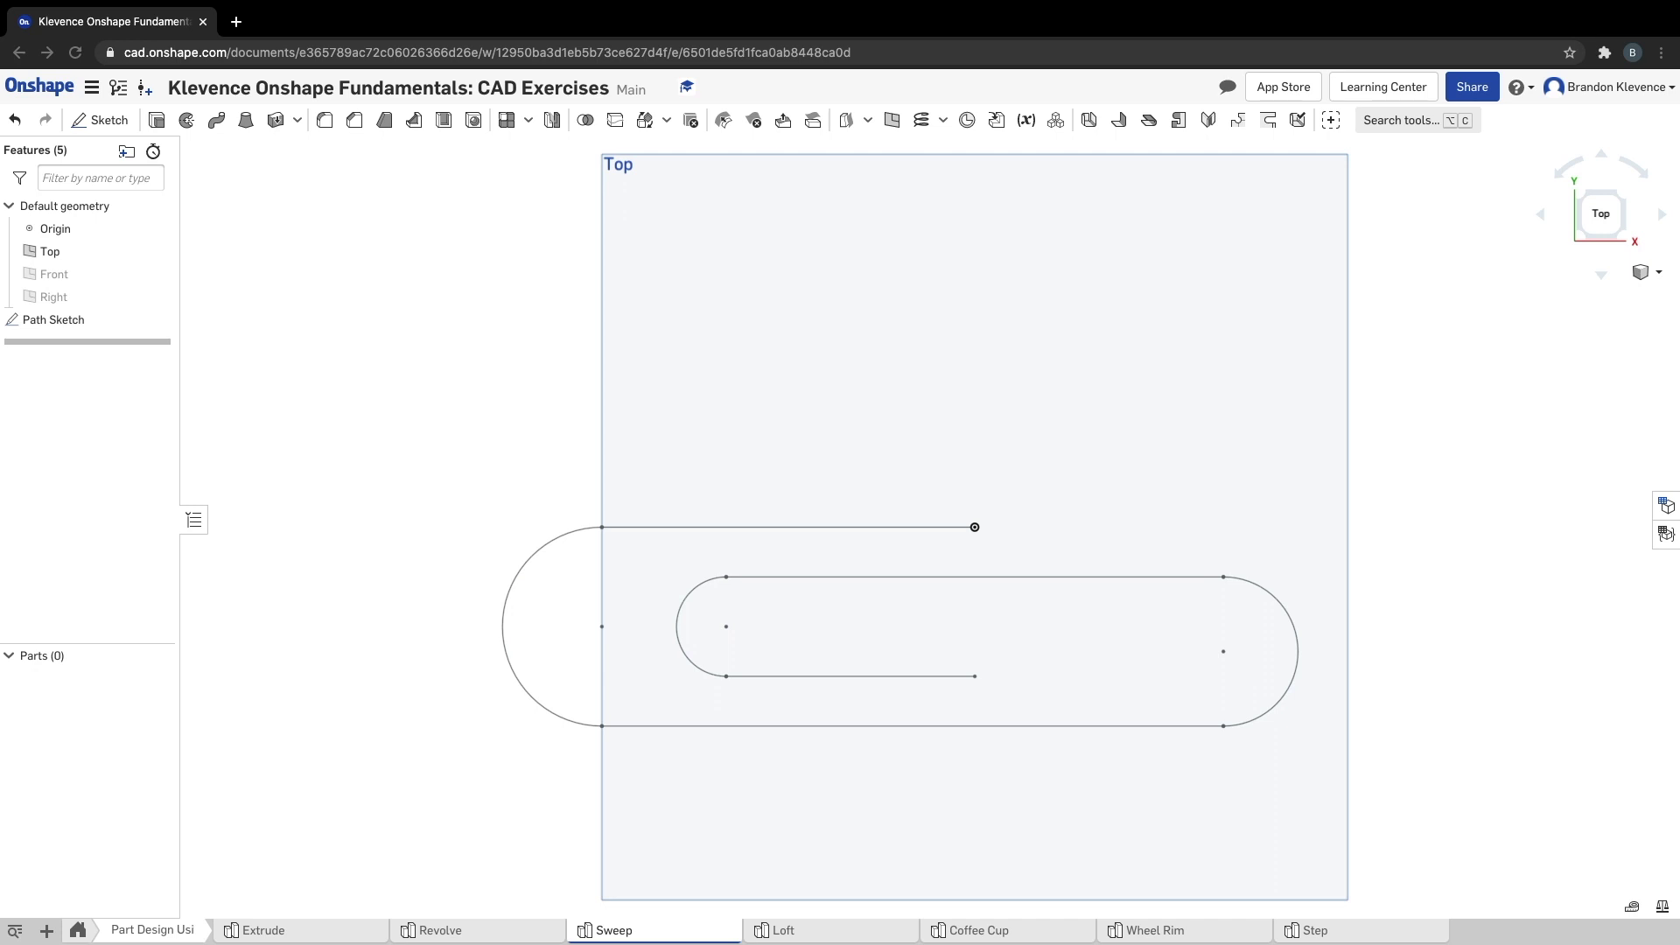
Hide the Top plane, show the Right plane, and switch to an isometric view.
left_click(158, 252)
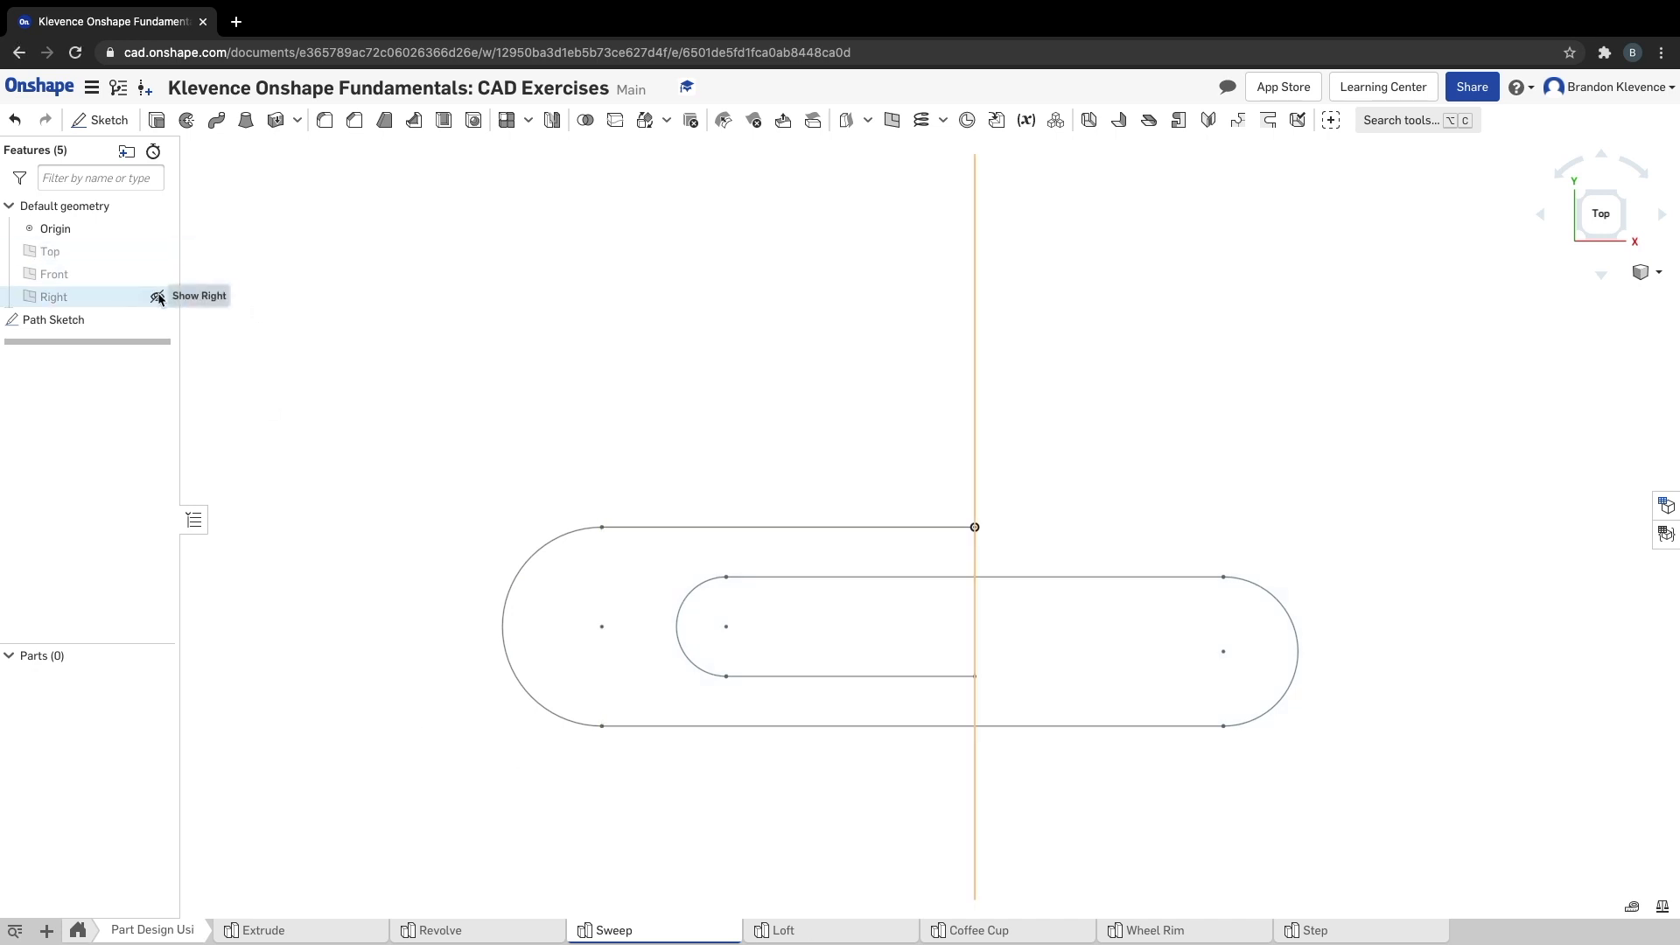
left_click(158, 297)
left_click(1643, 272)
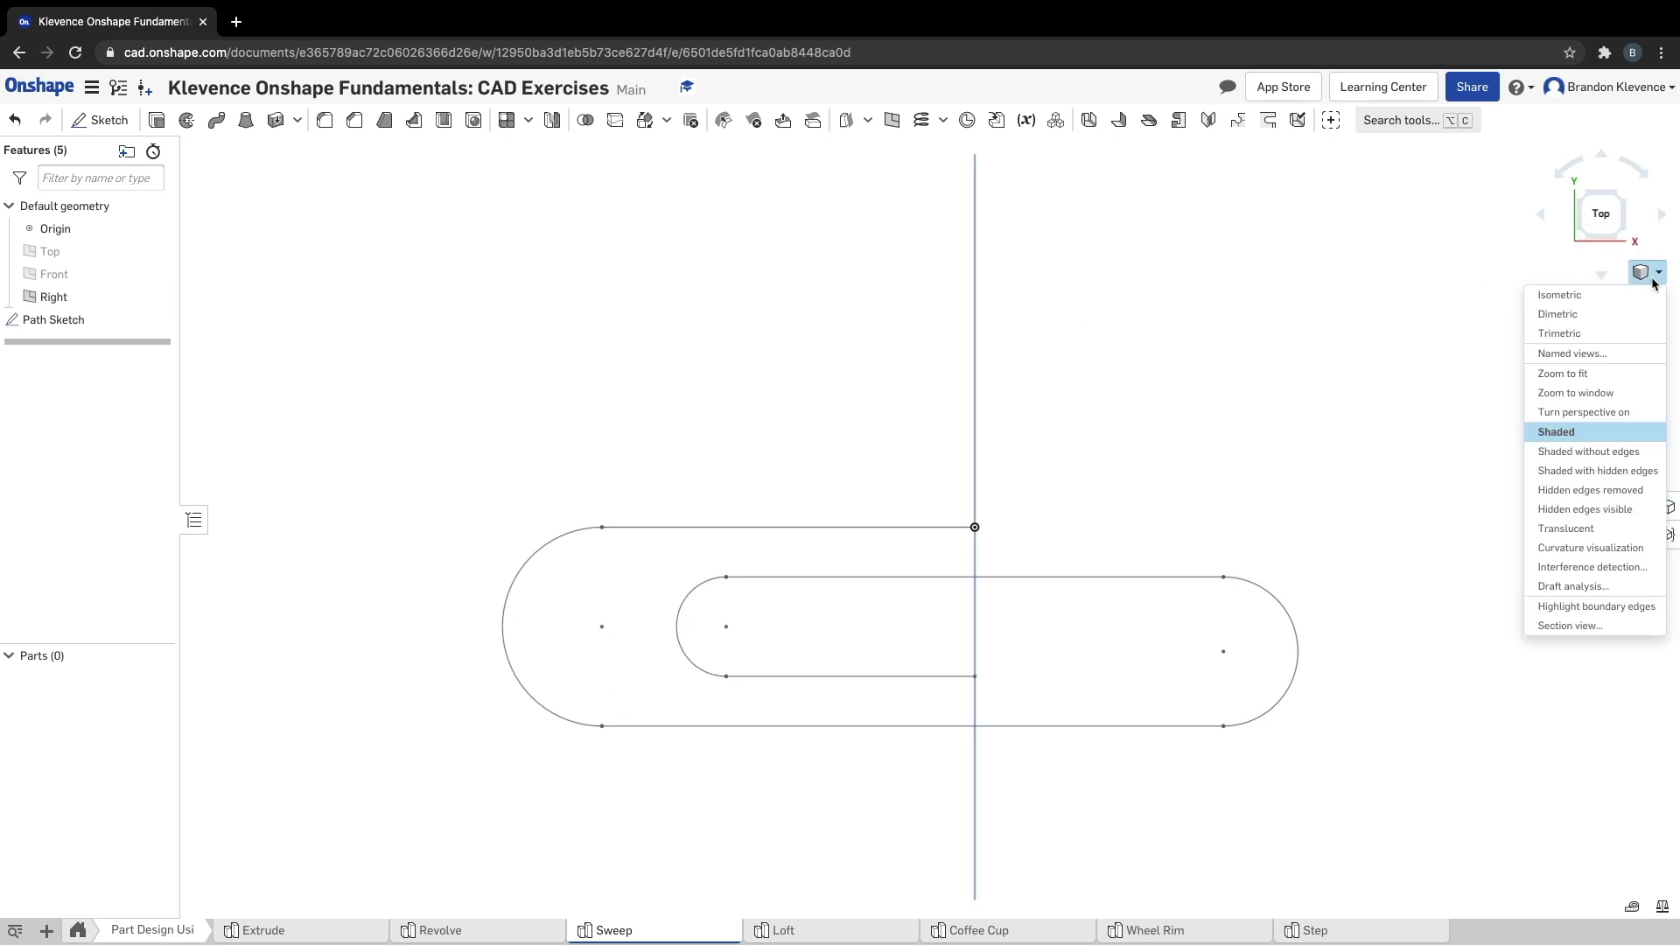
left_click(1559, 295)
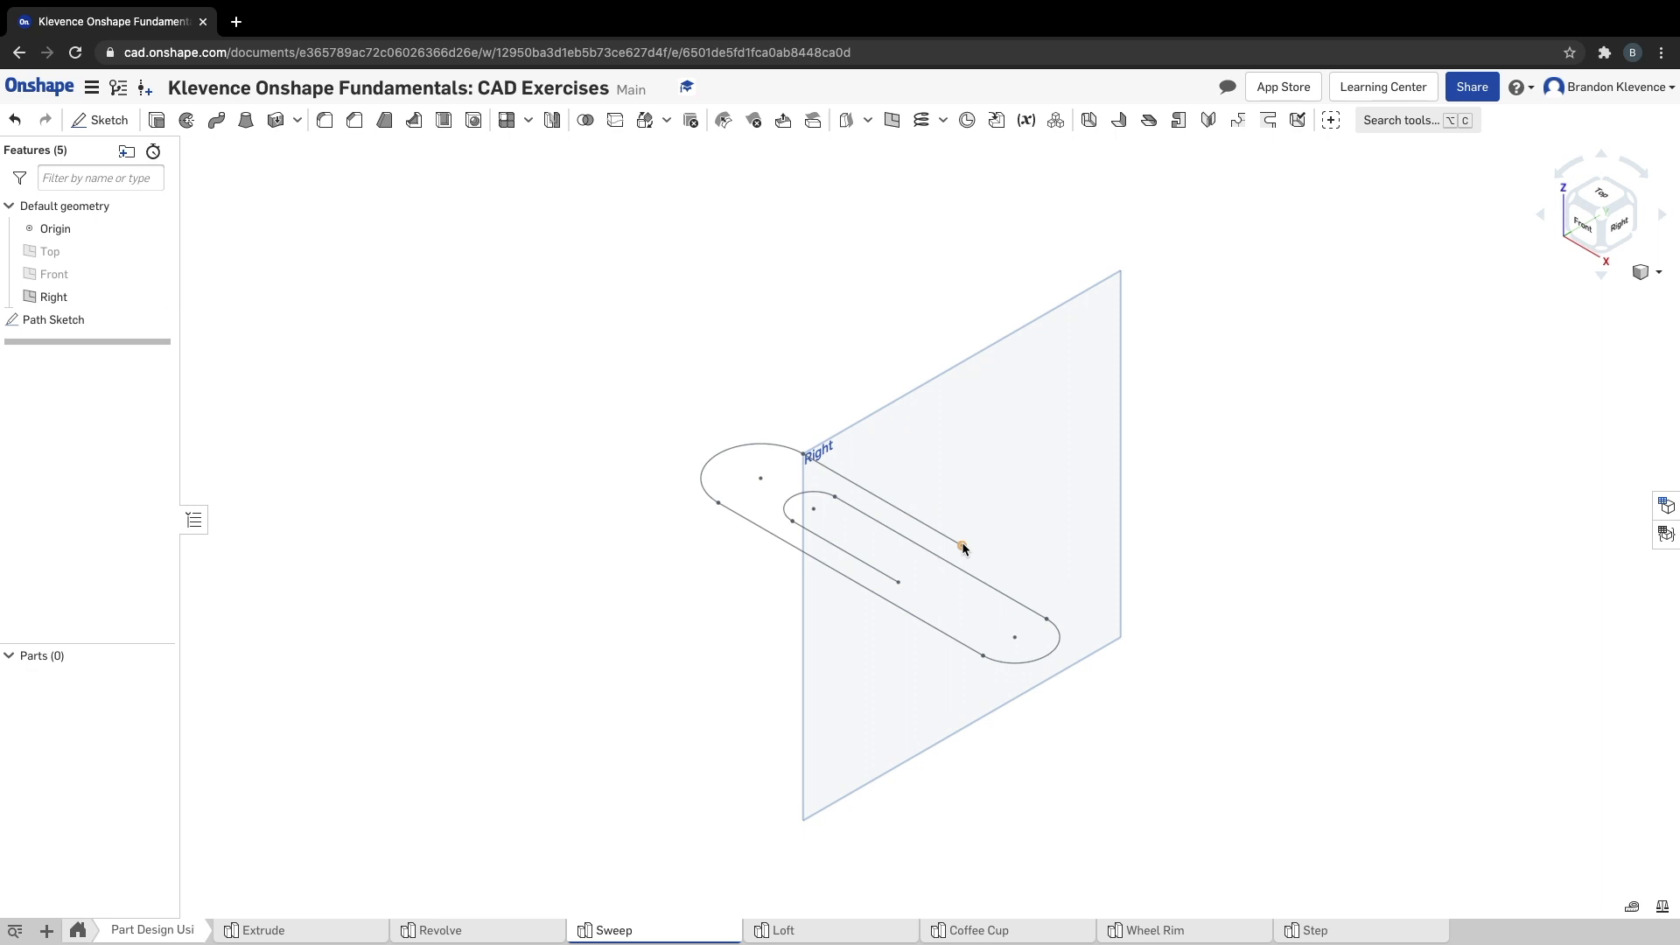
Start a new sketch on the Right plane and look straight at it.
left_click(963, 545)
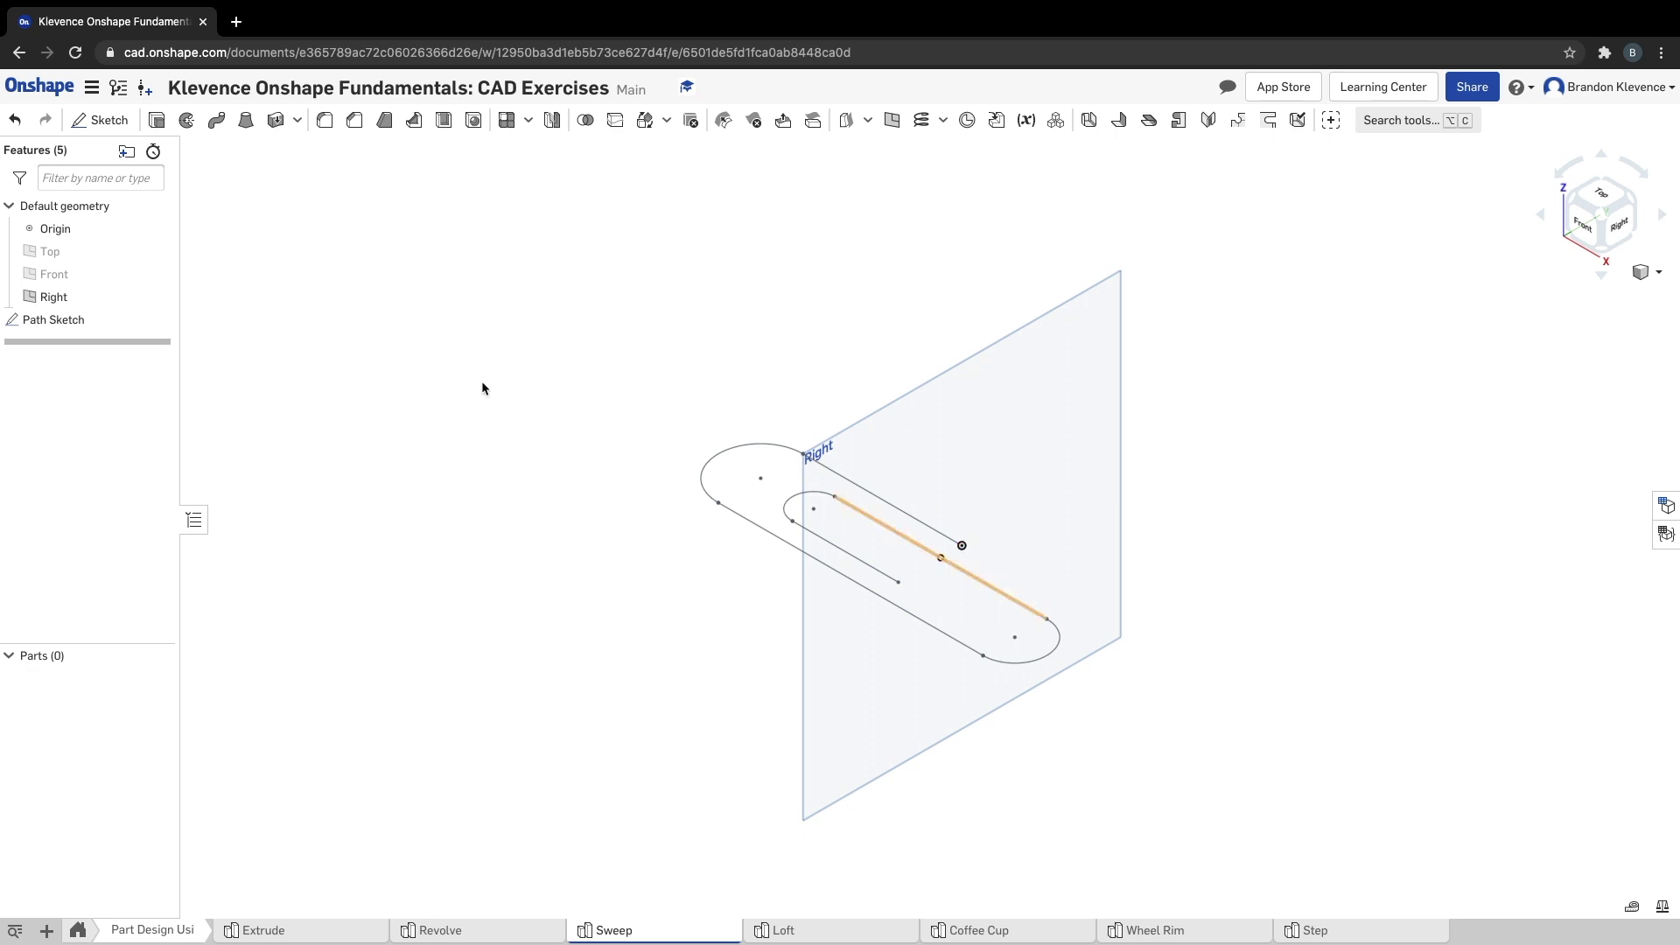
left_click(109, 121)
left_click(1010, 425)
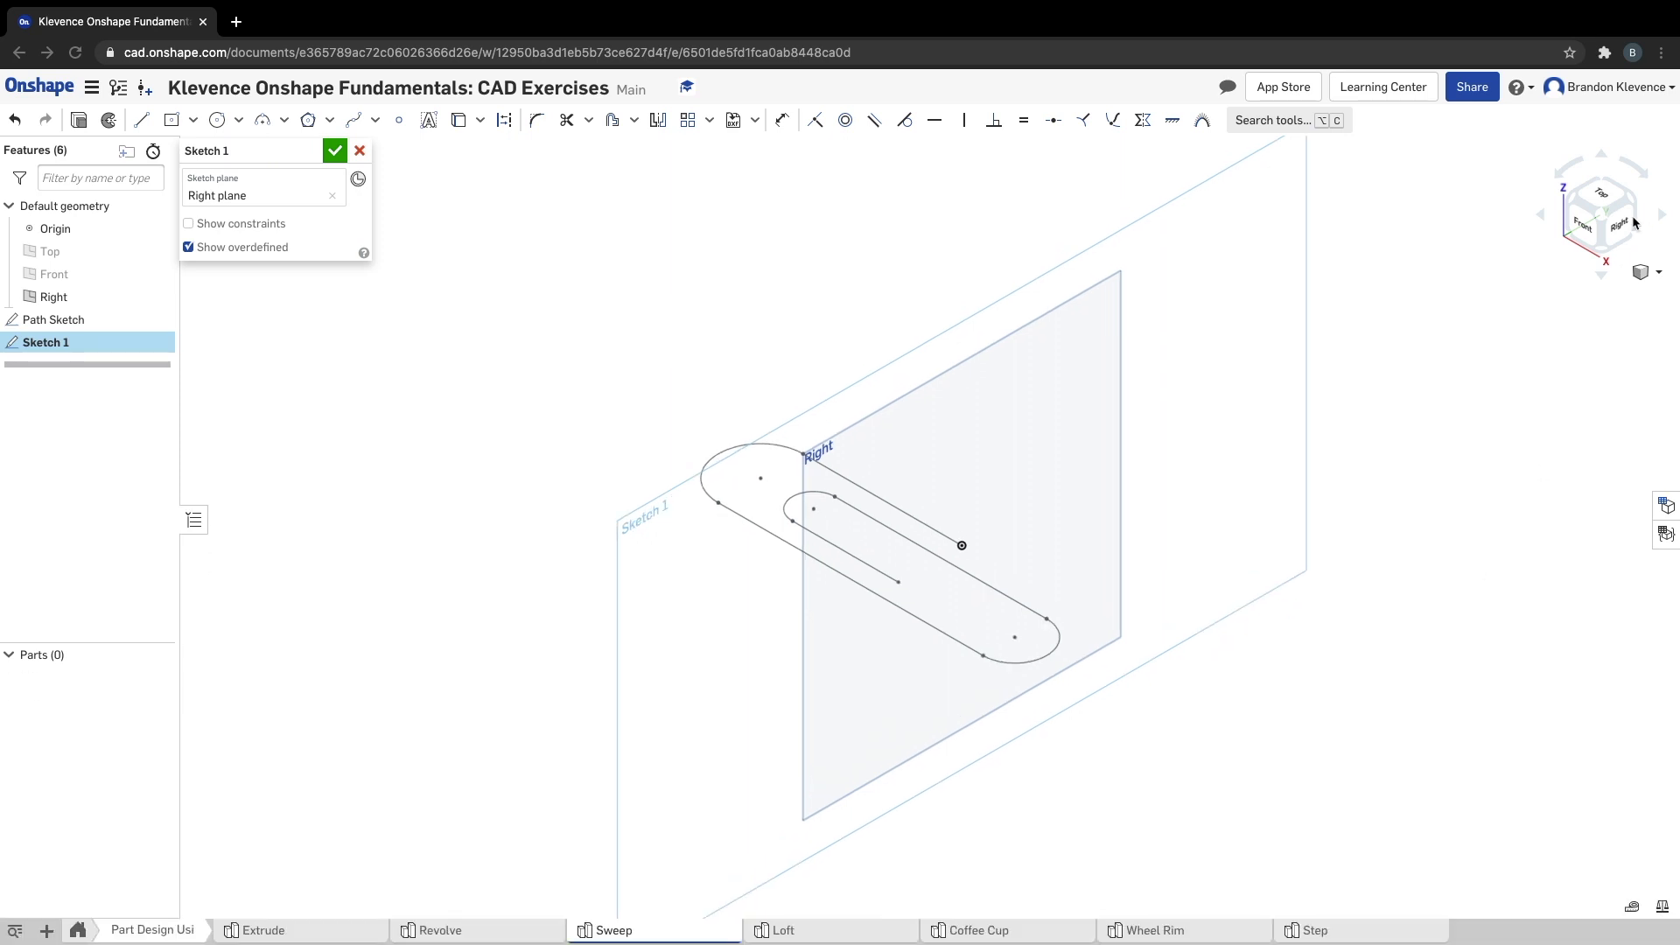
left_click(1616, 236)
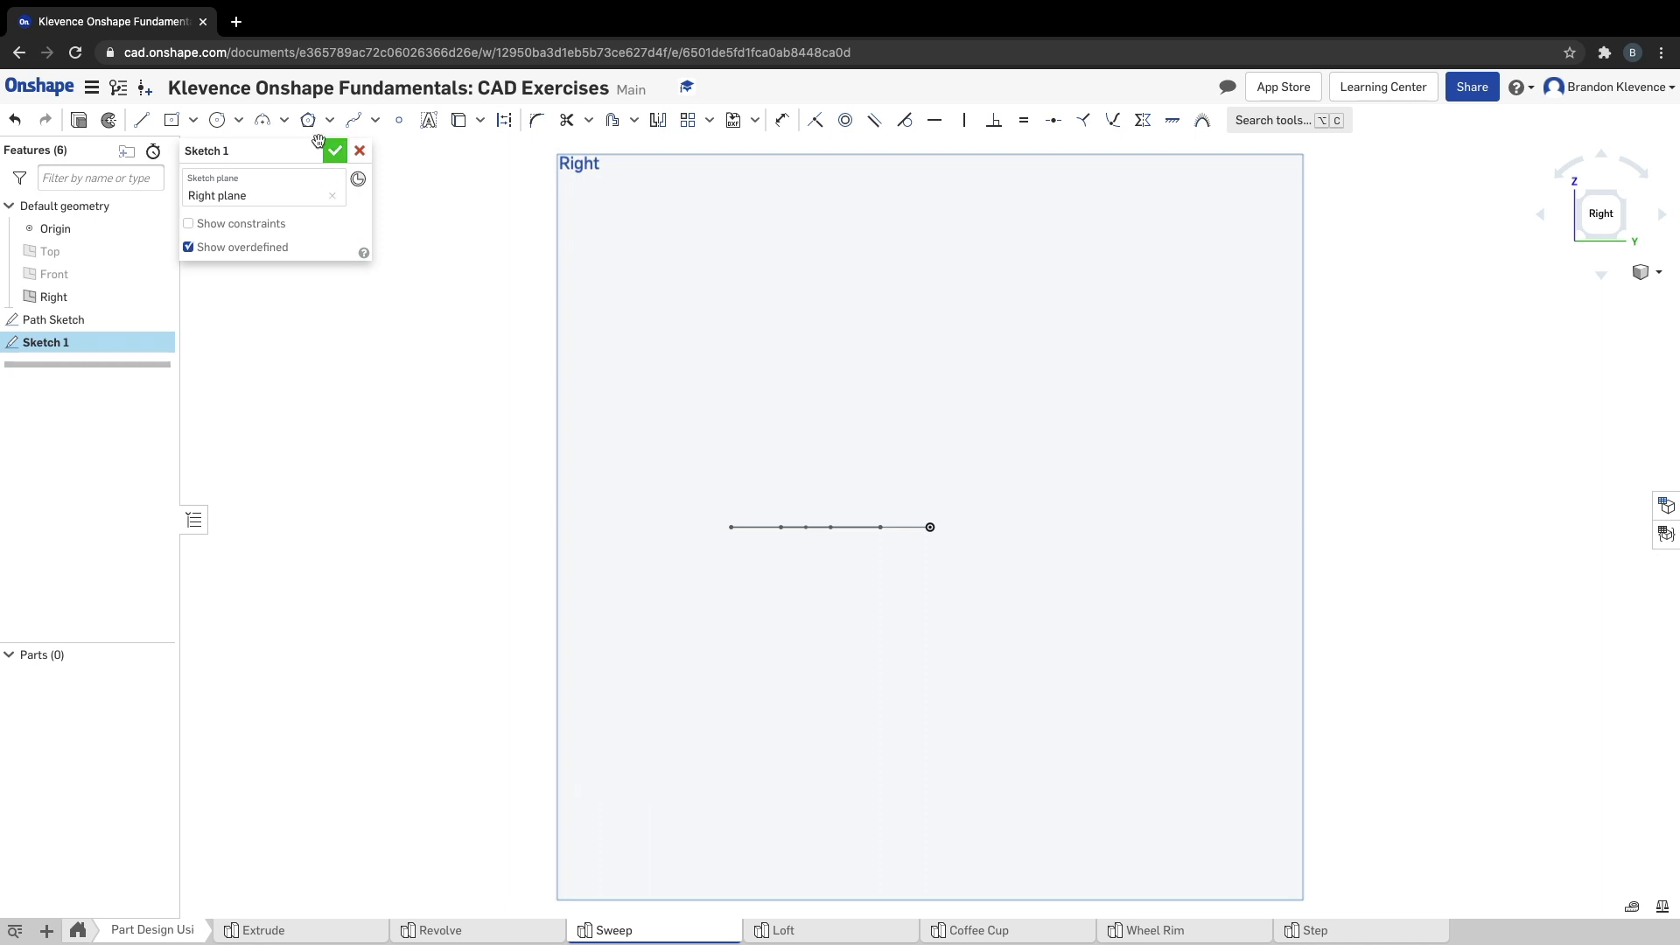
Draw a centre-point circle on the Right plane and set its diameter to 5 mm.
left_click(217, 120)
left_click(1049, 328)
left_click(1080, 349)
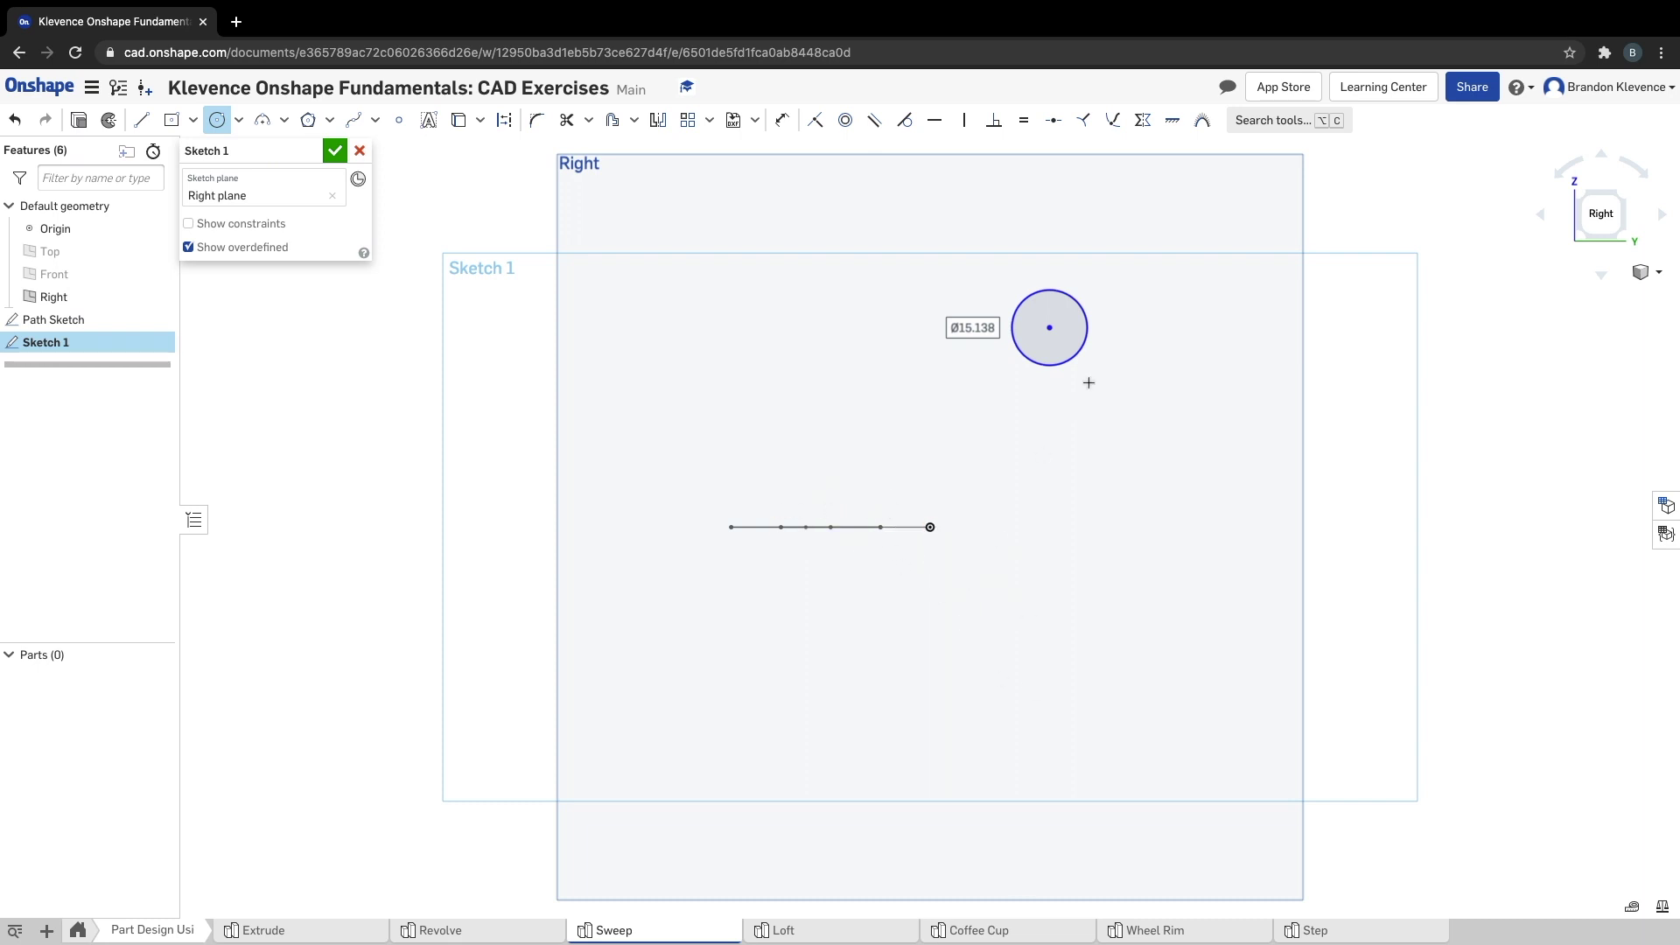
left_click(970, 338)
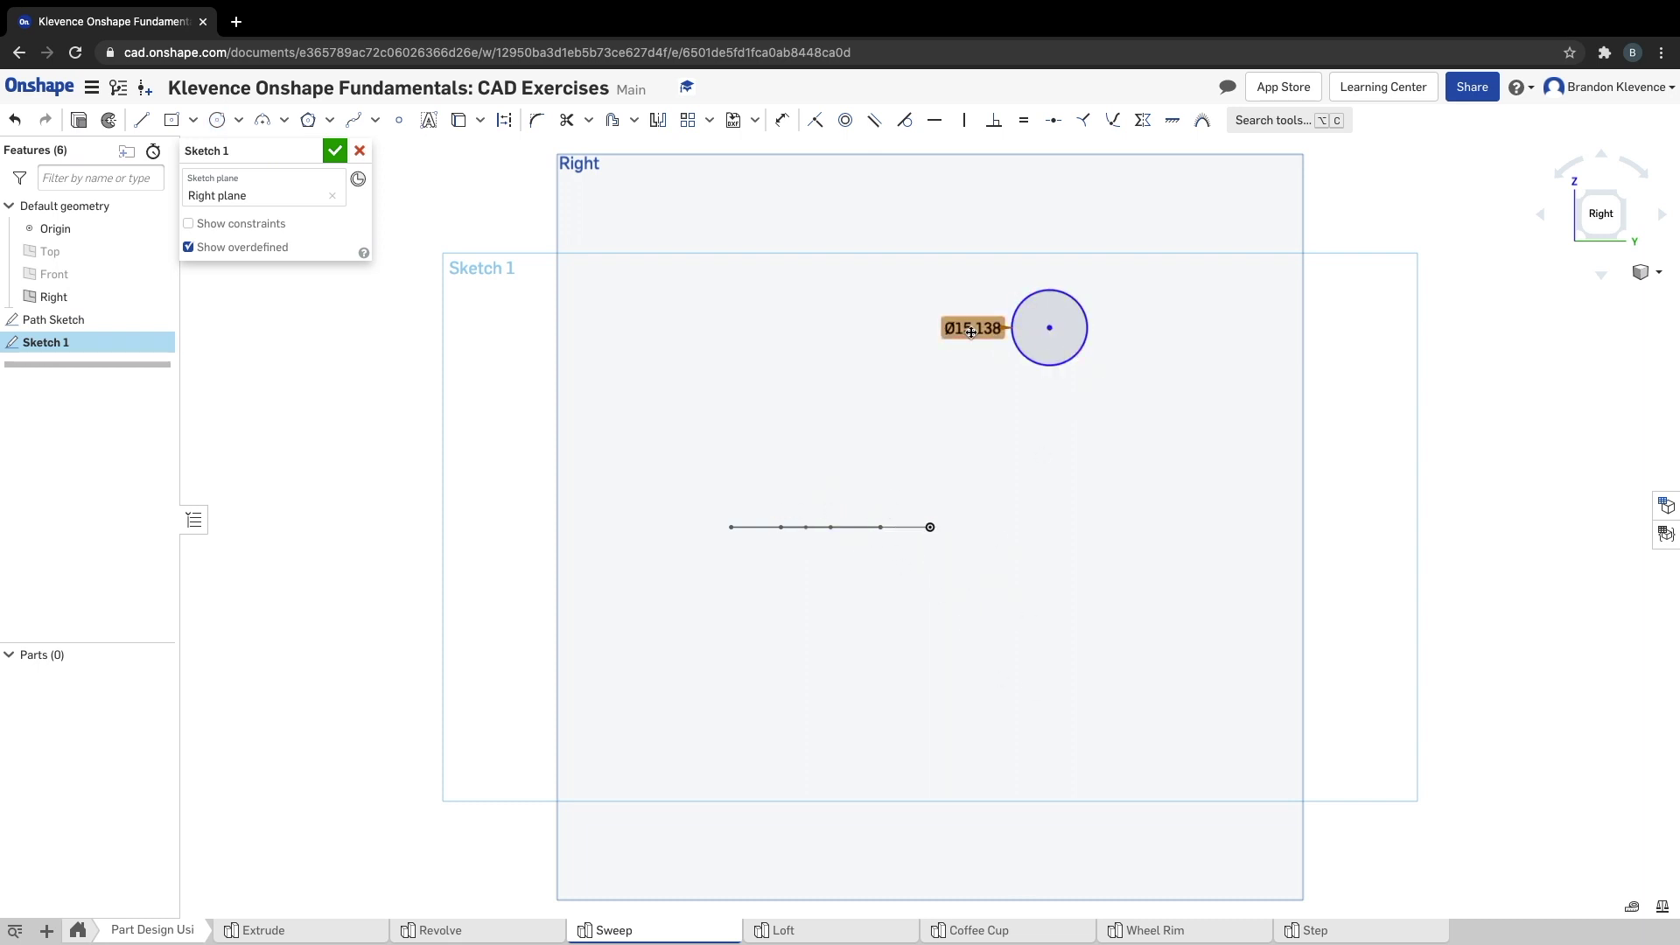
double_click(970, 336)
type("5")
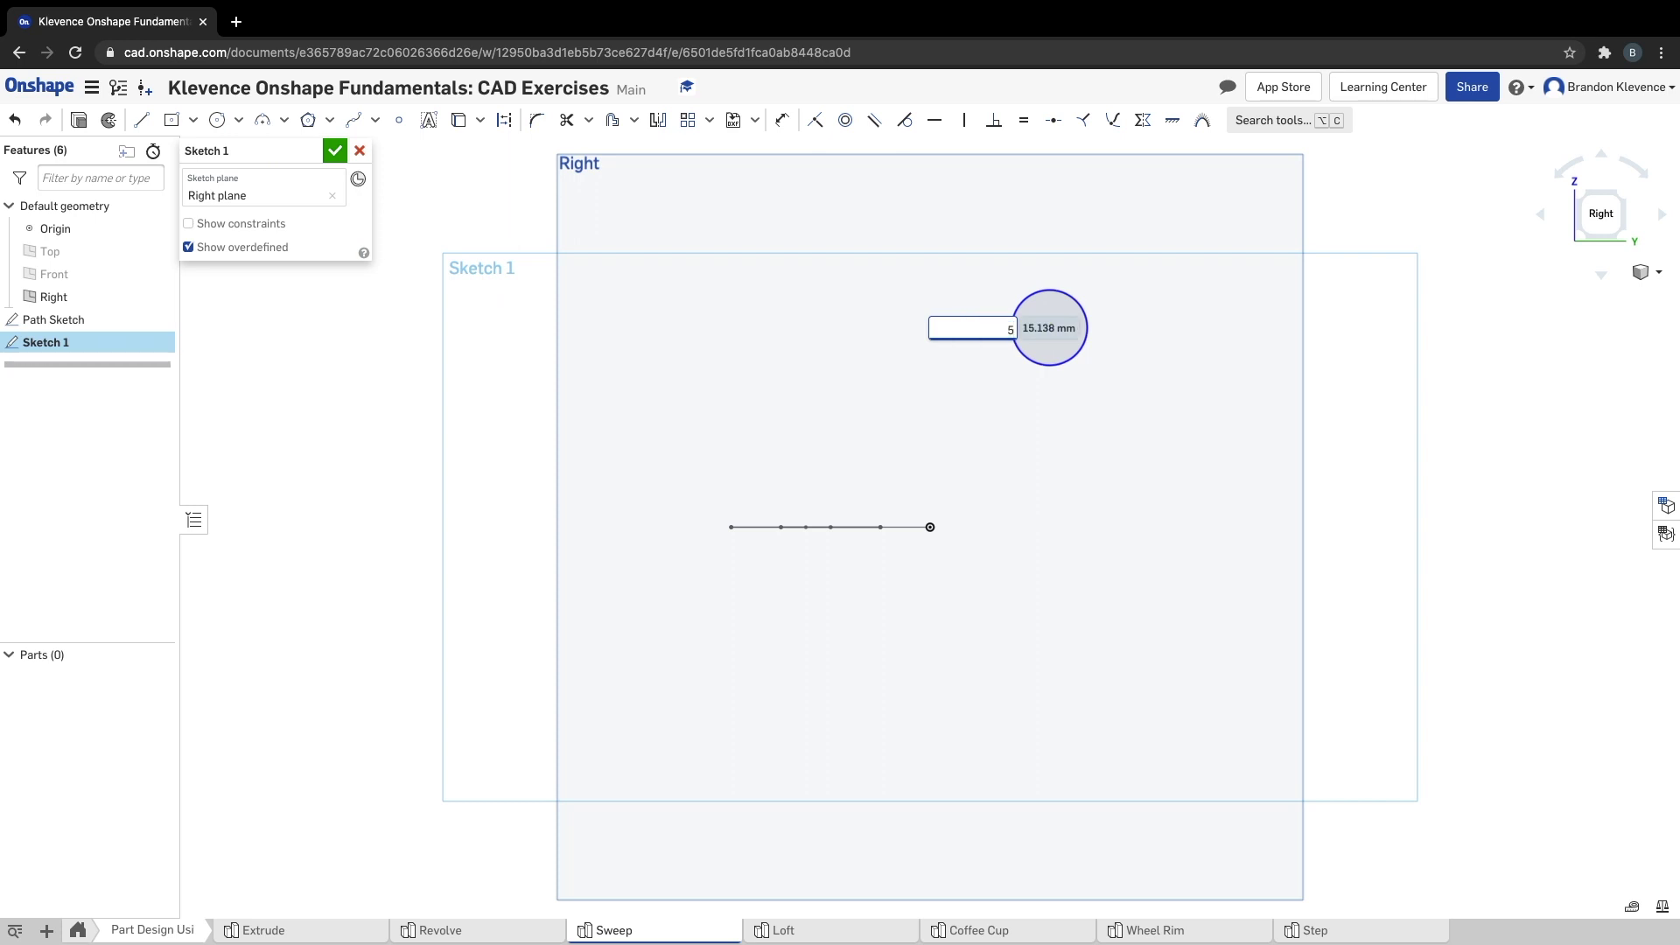
key("Return")
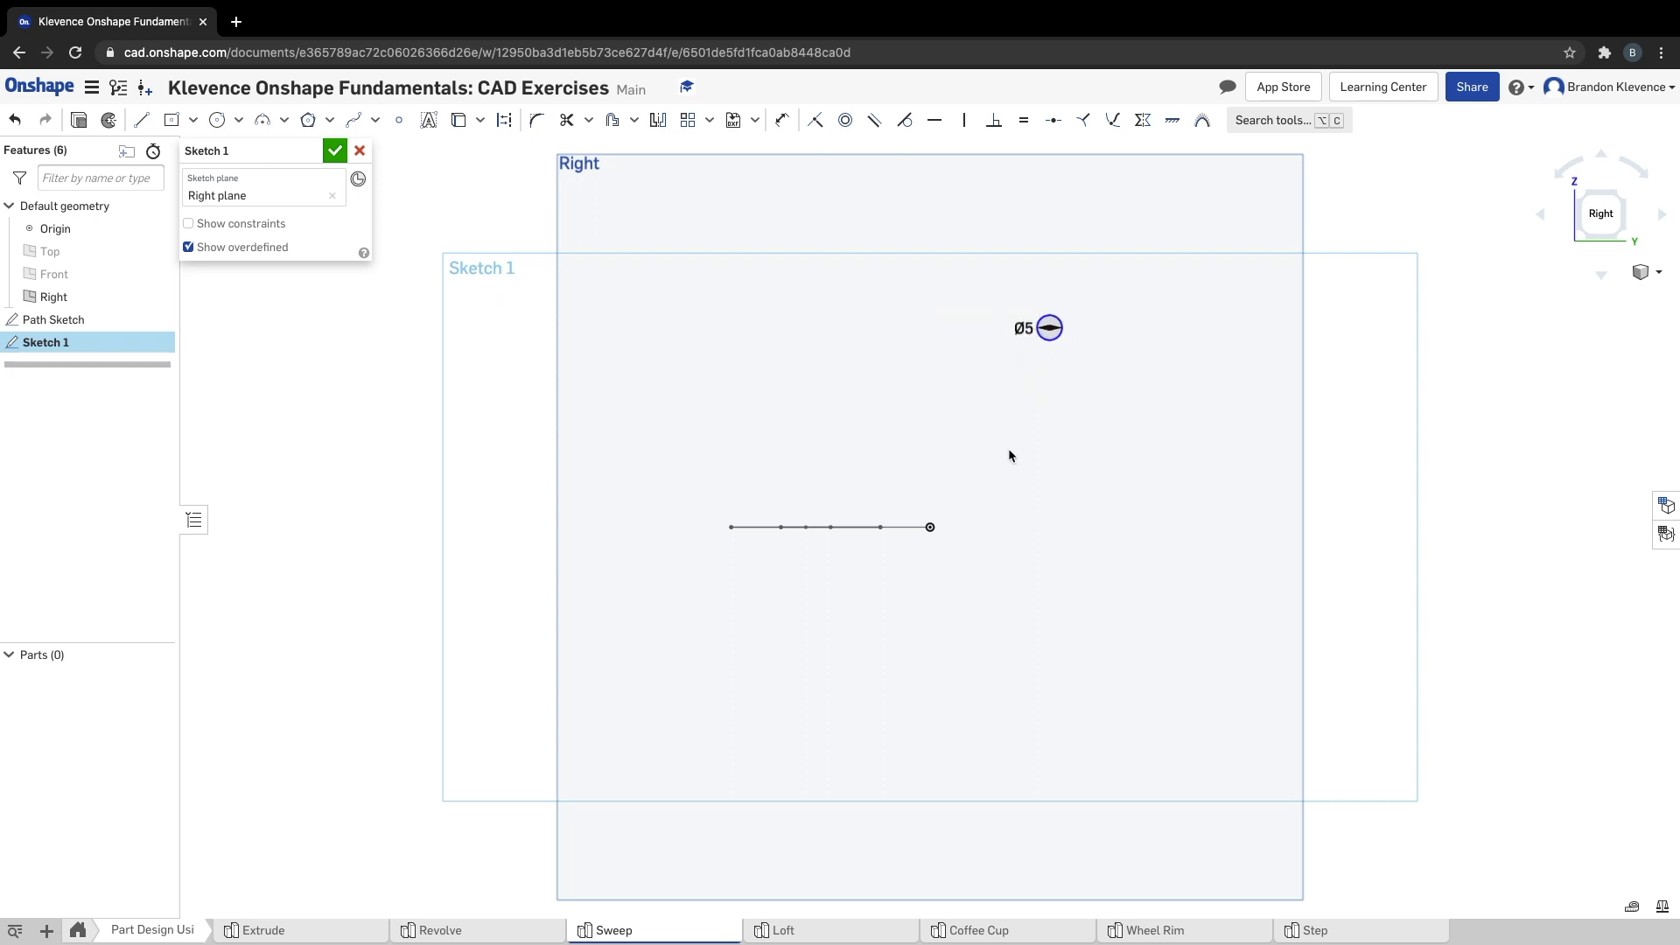
Drag the Ø5 circle down-left toward the end of the path line.
scroll(1051, 332, "up", 5)
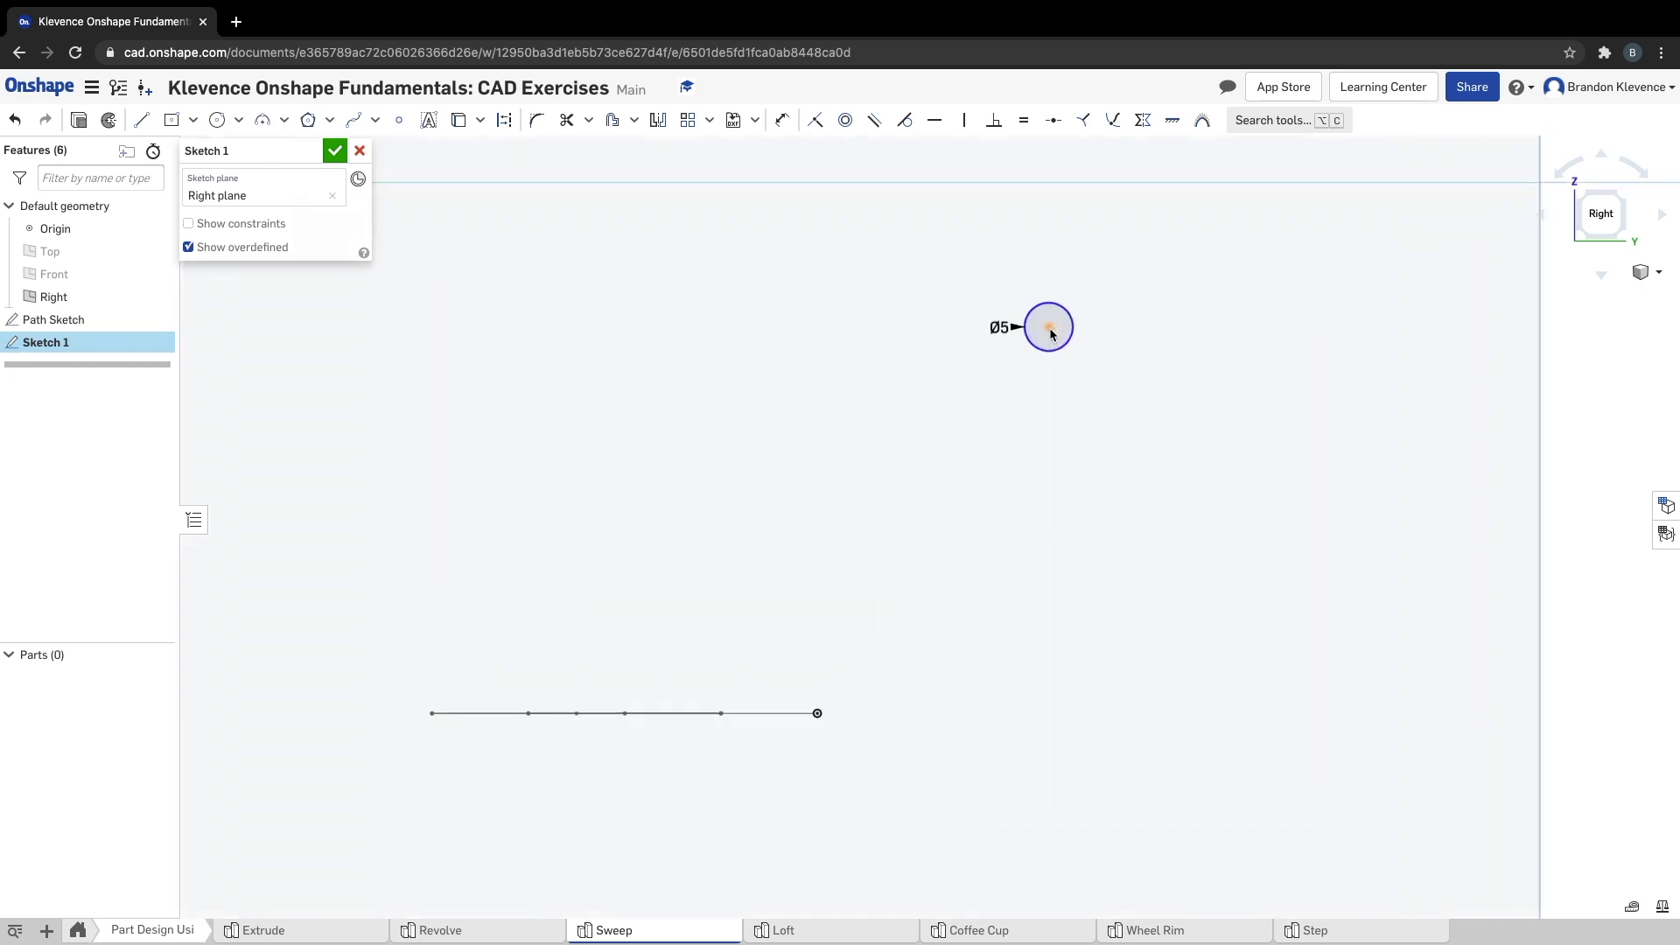
mouse_move(1050, 330)
left_mouse_down()
mouse_move(885, 663)
mouse_move(887, 648)
left_mouse_up()
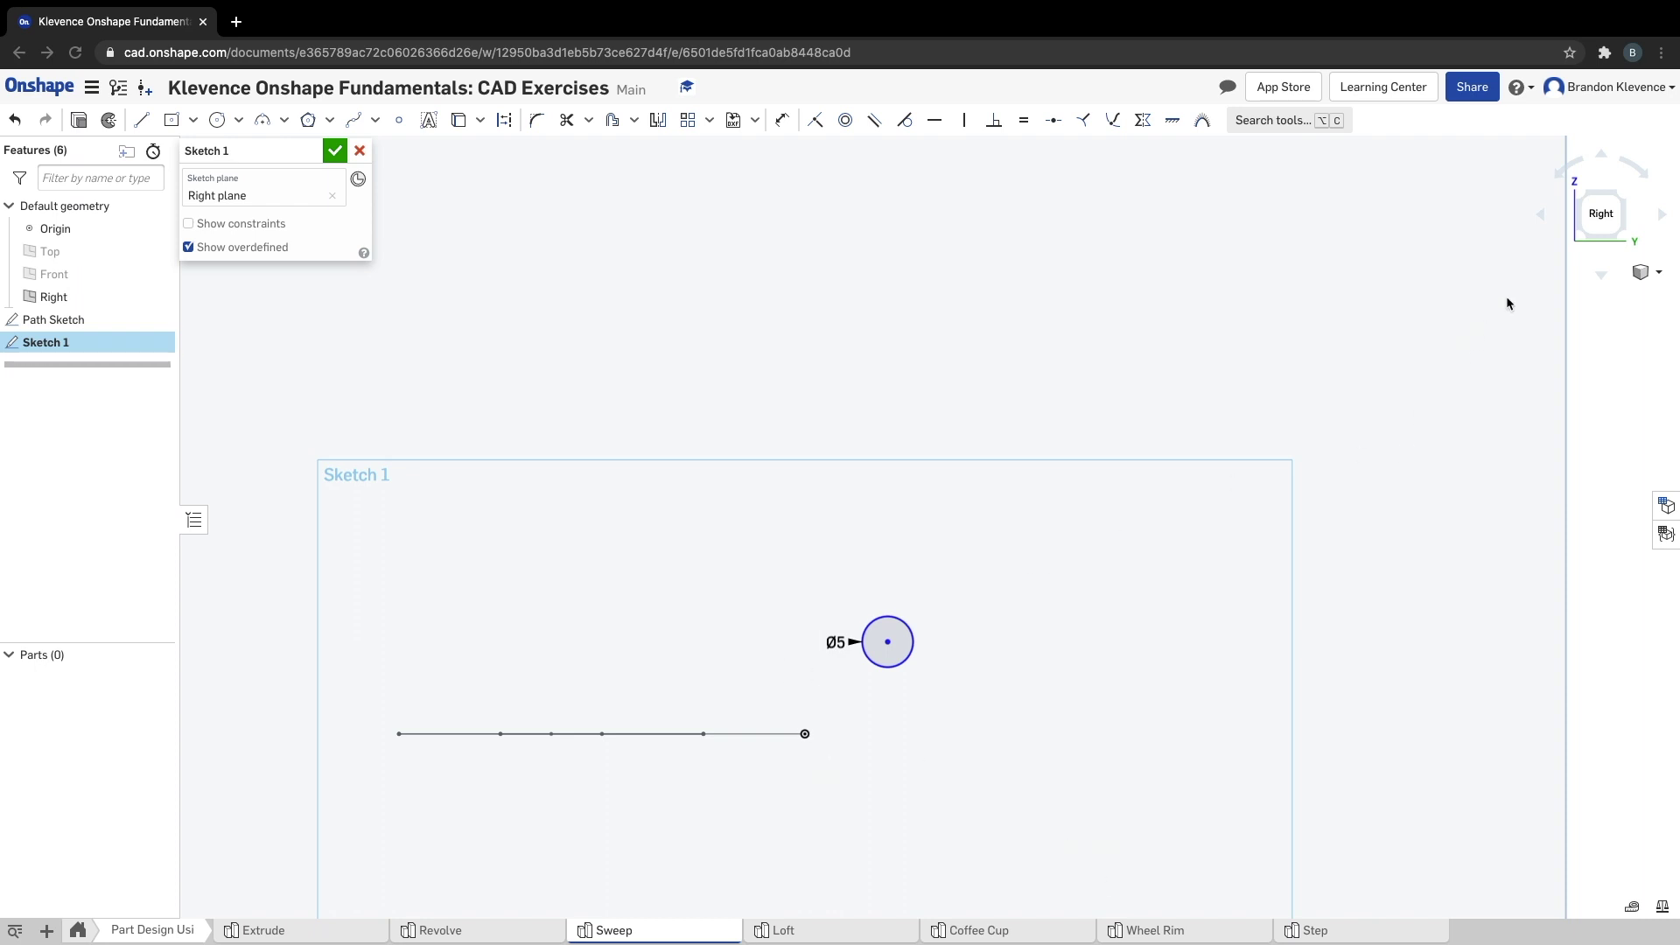
left_click(1649, 272)
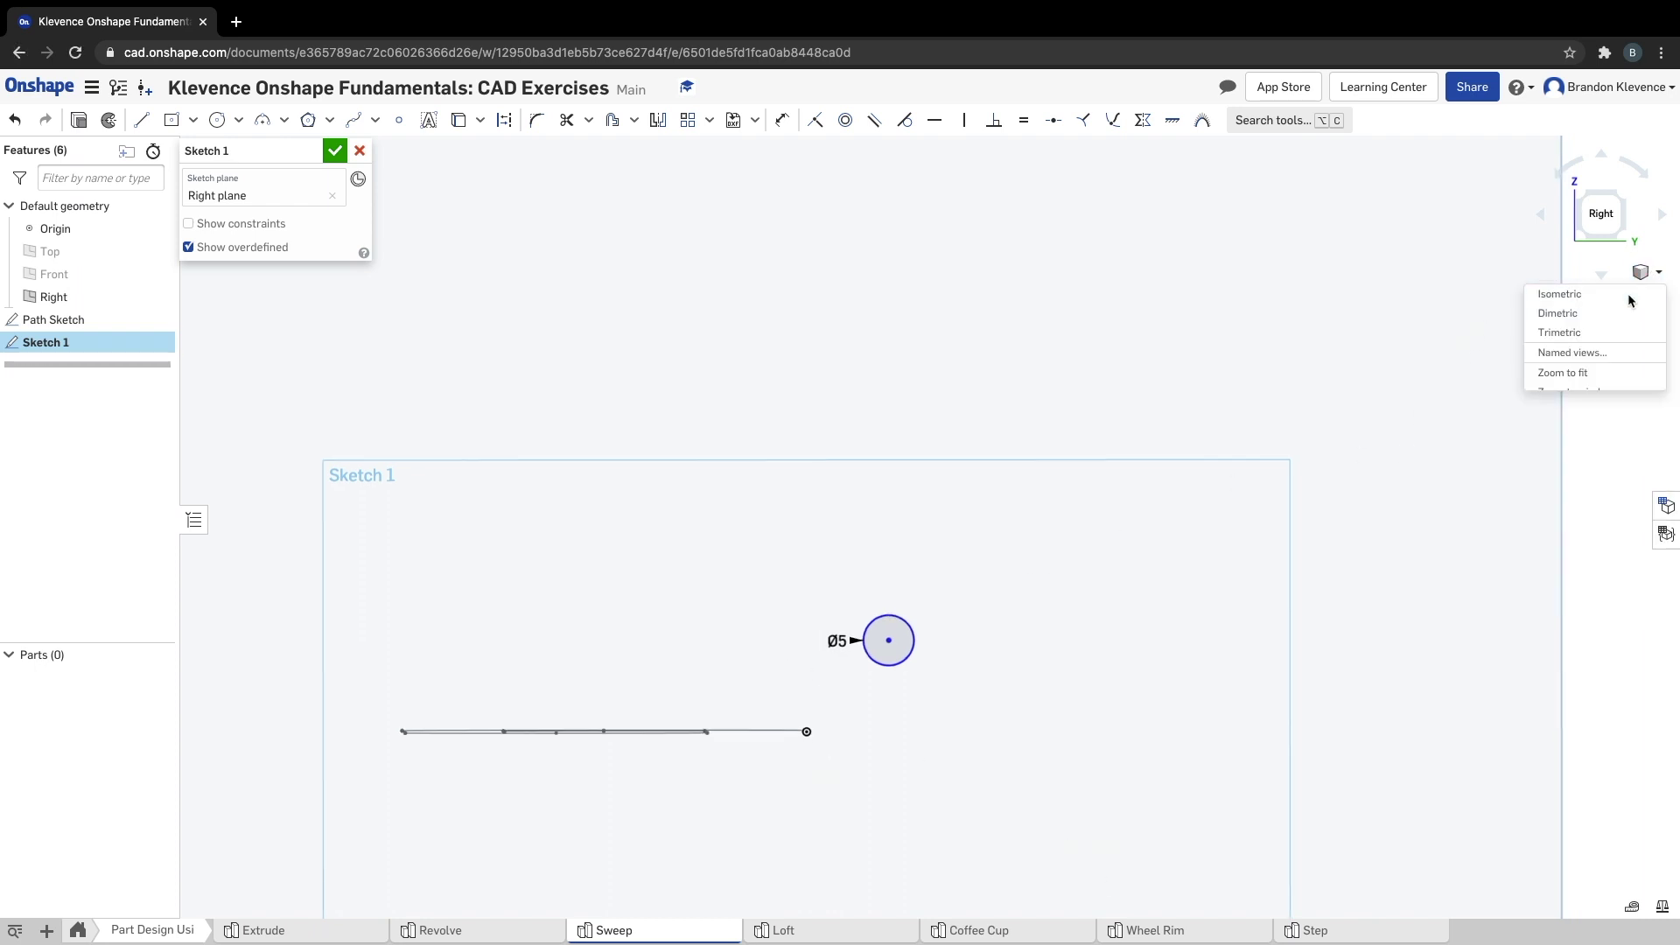
In isometric view, make the circle's centre coincident with the path endpoint, then face the sketch plane.
left_click(1628, 295)
scroll(974, 539, "up", 5)
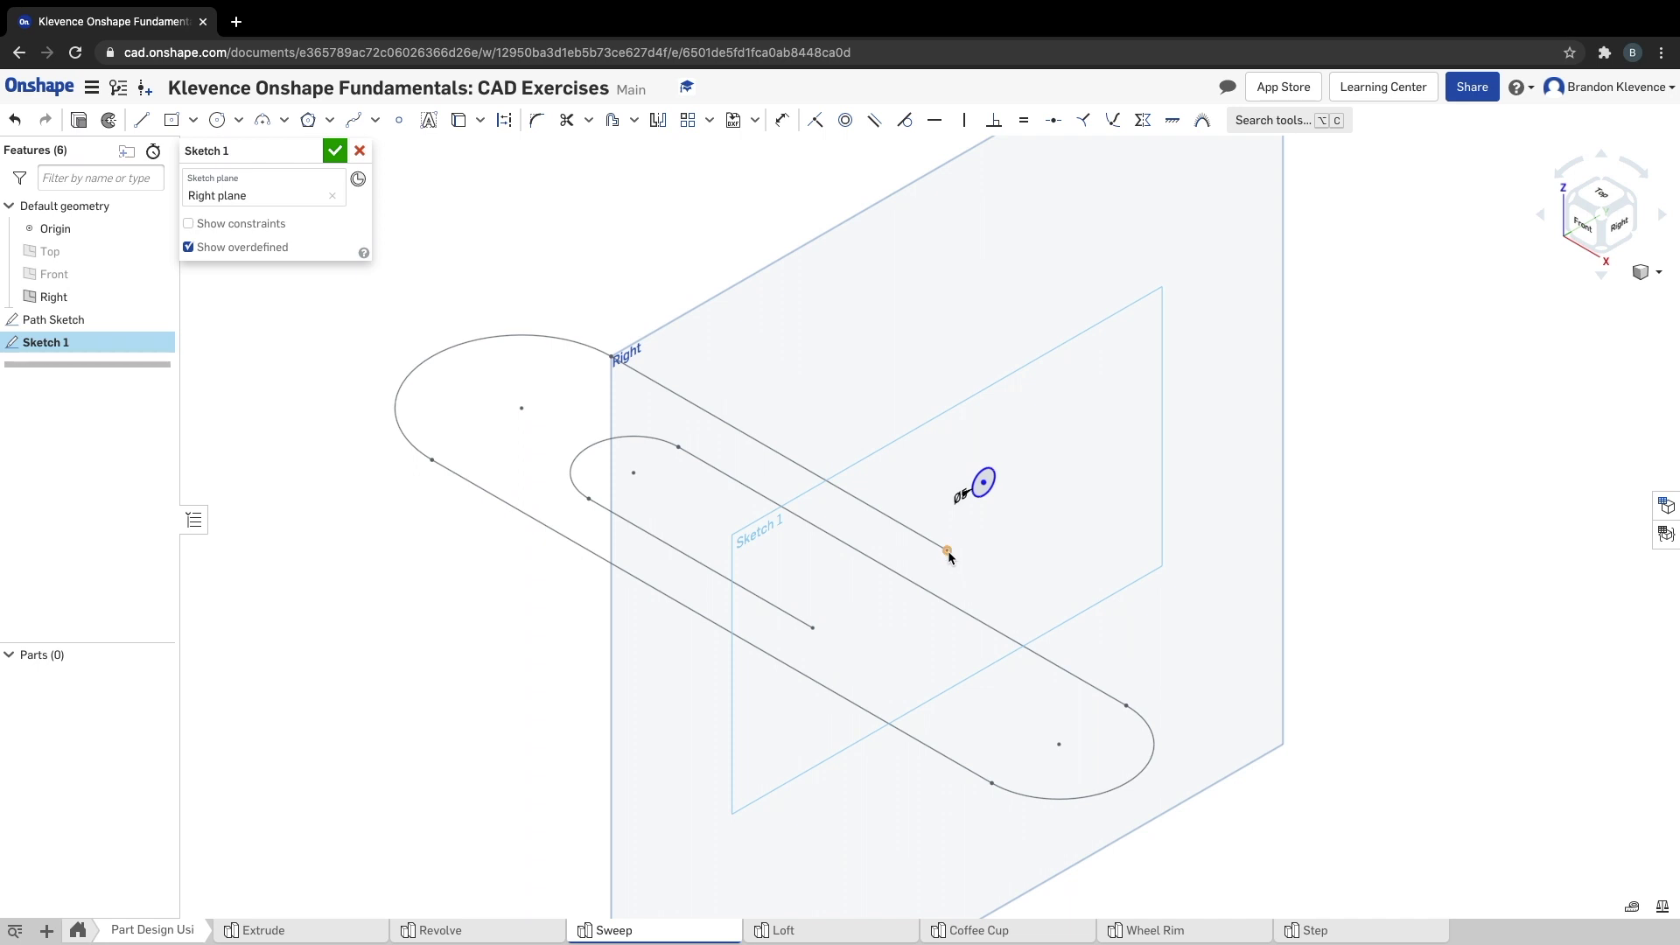
left_click(815, 121)
left_click(947, 550)
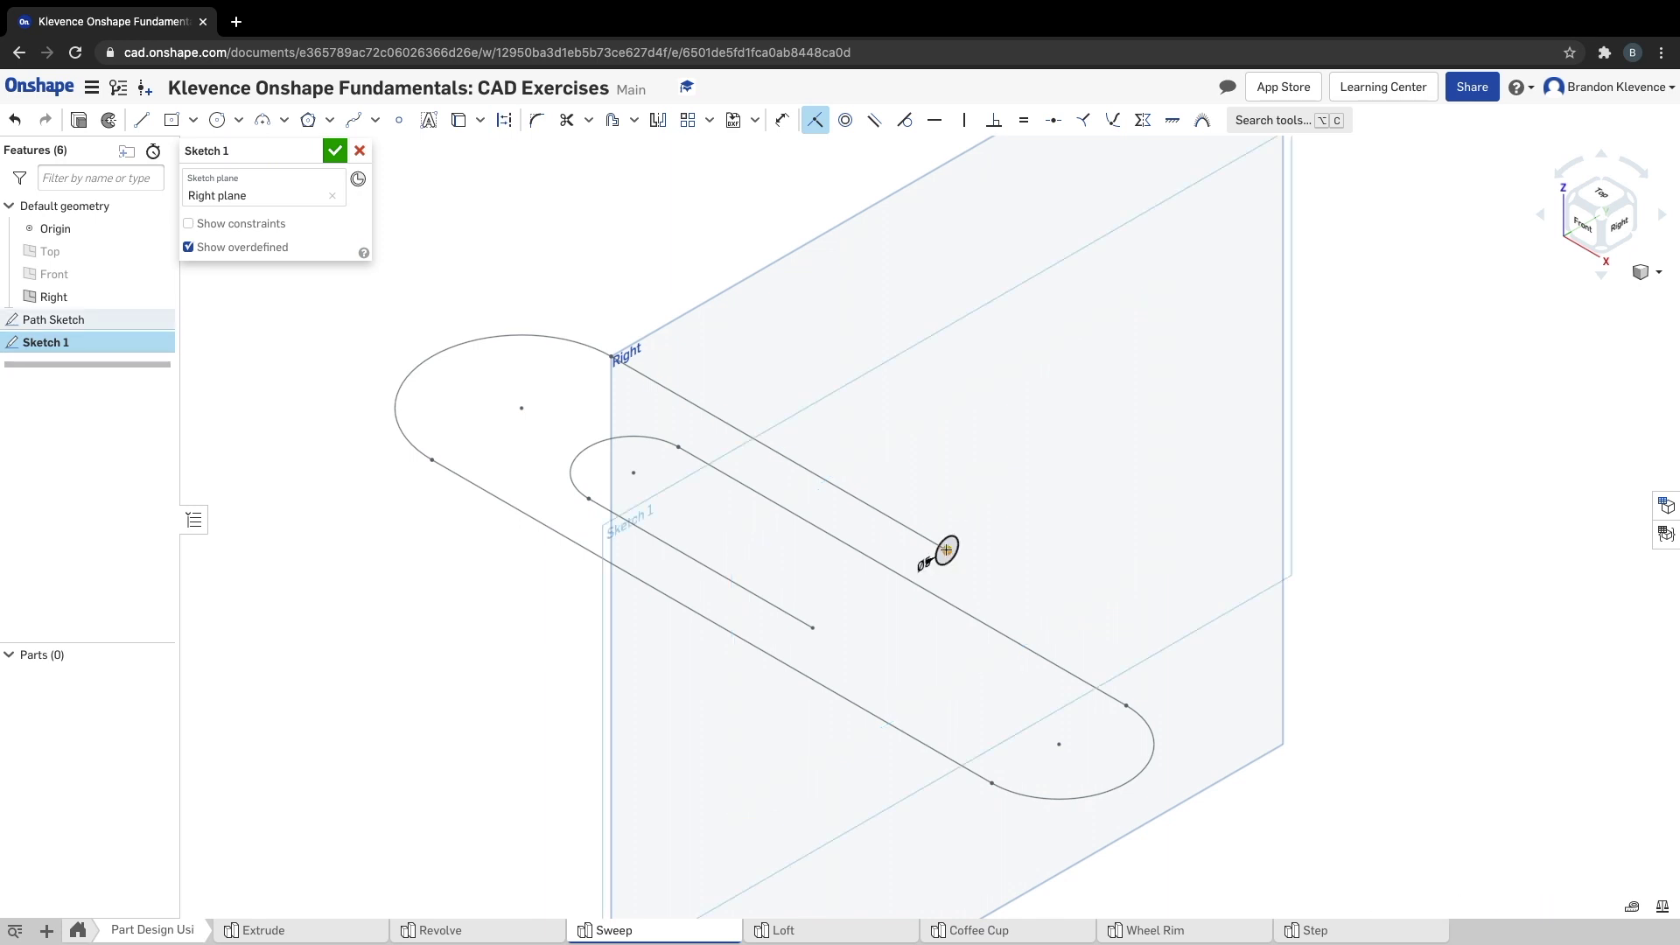
key("n")
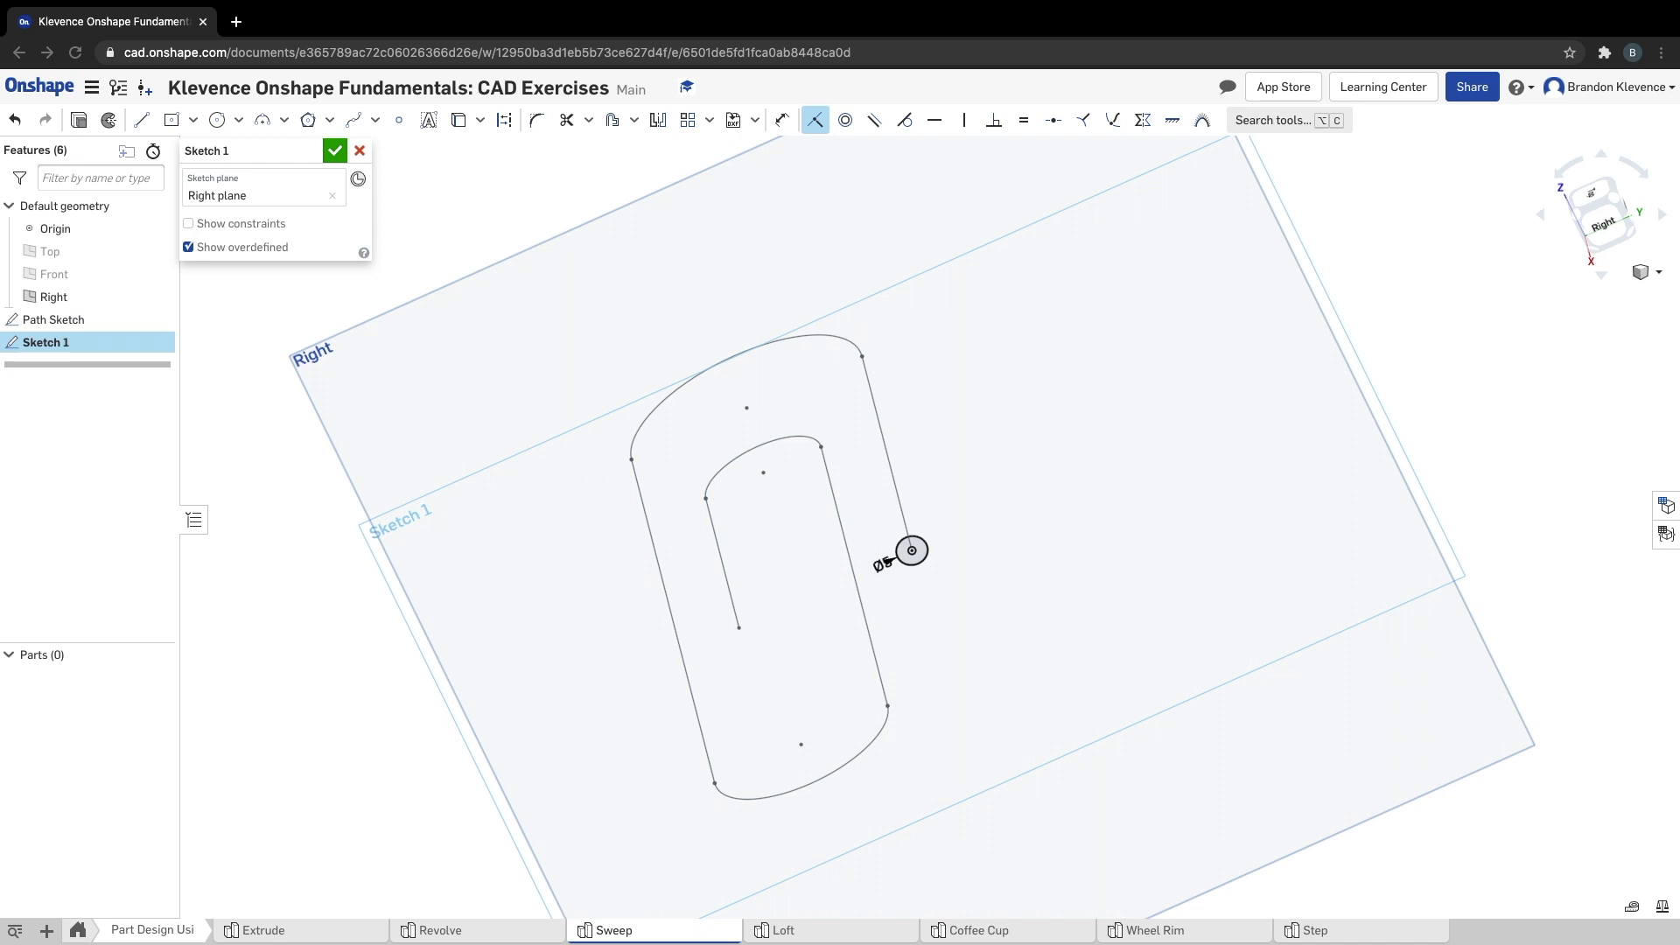
left_click(301, 154)
Enter 'Profile' as the circle sketch's name and close the sketch.
type("Profile")
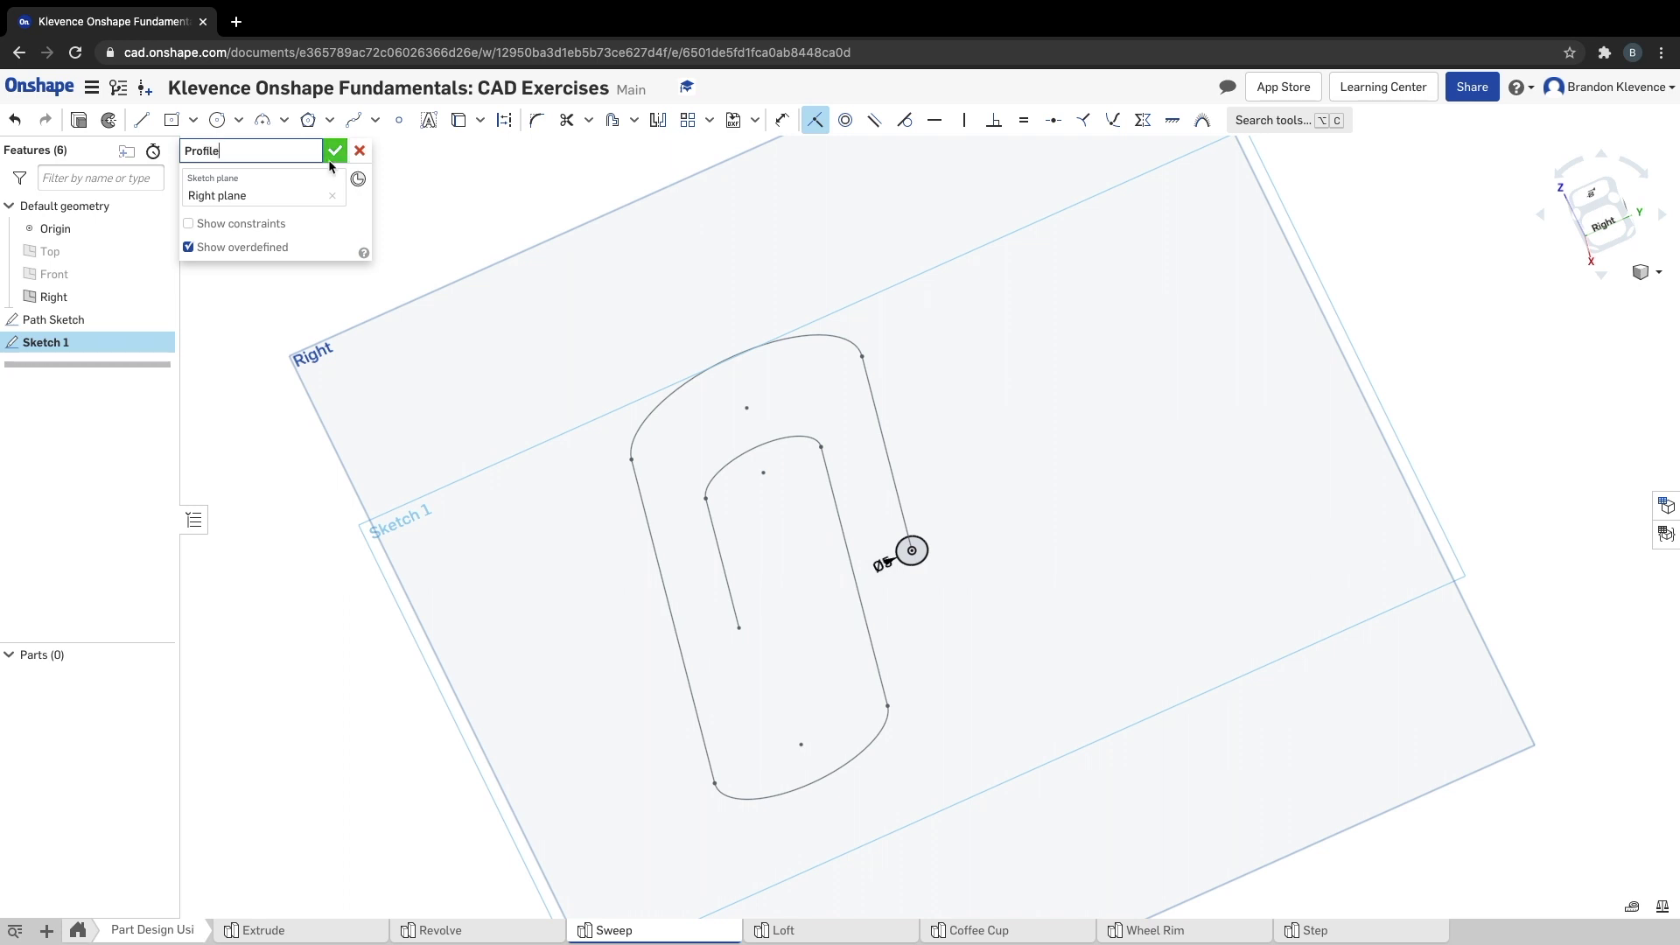
left_click(335, 151)
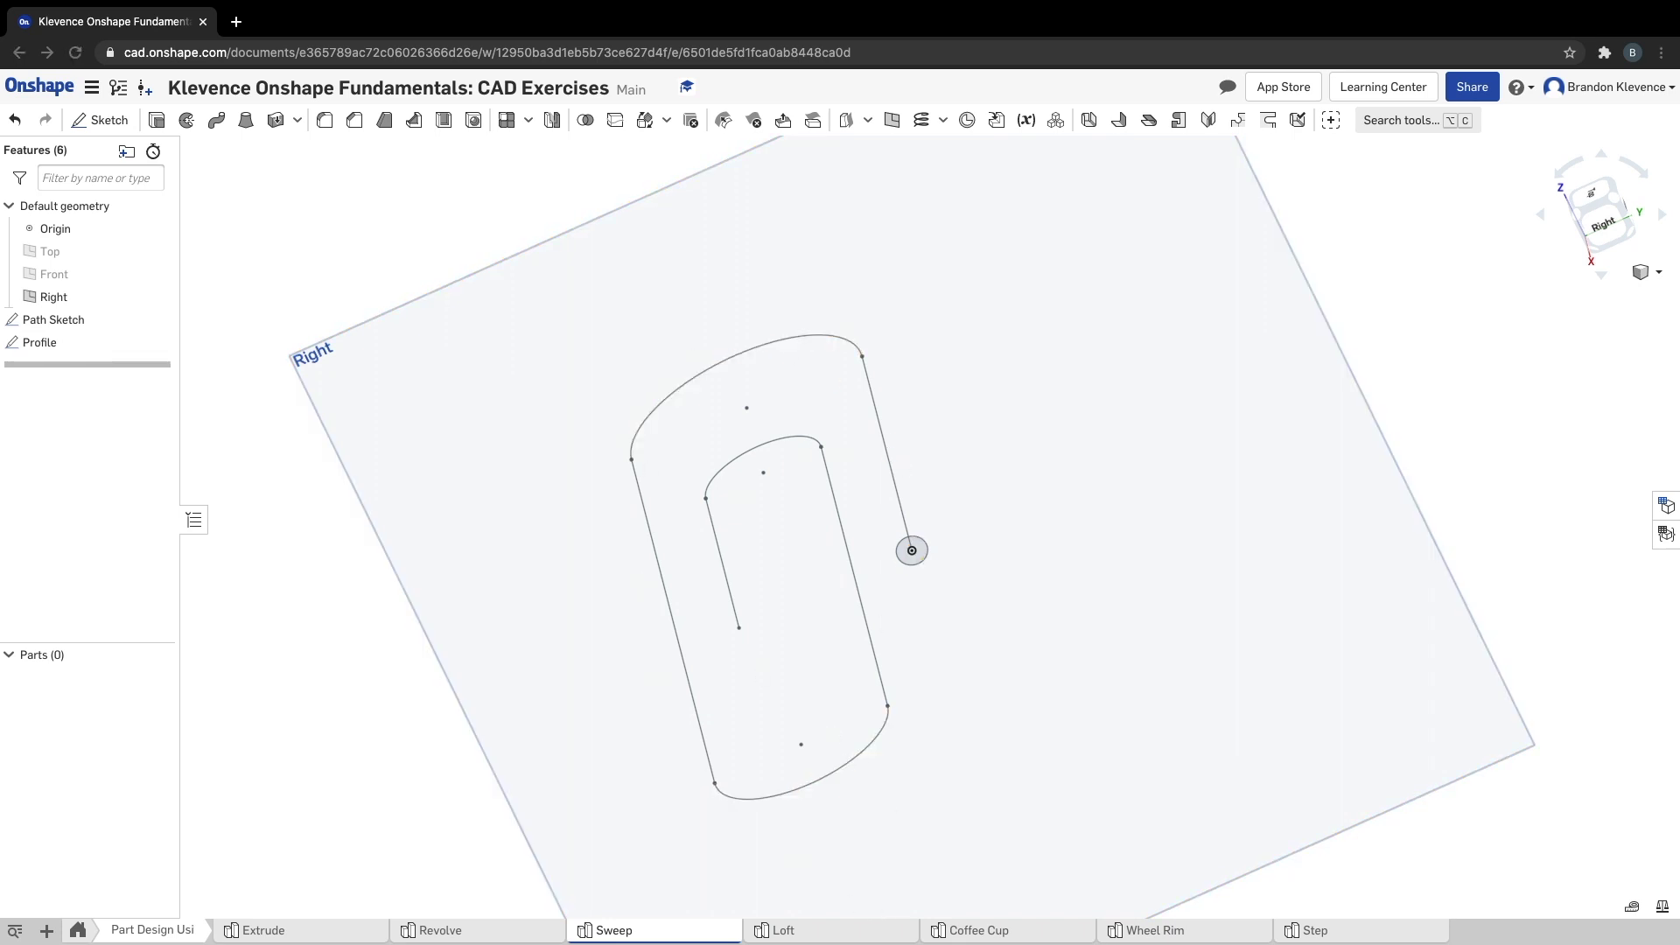
left_click(217, 125)
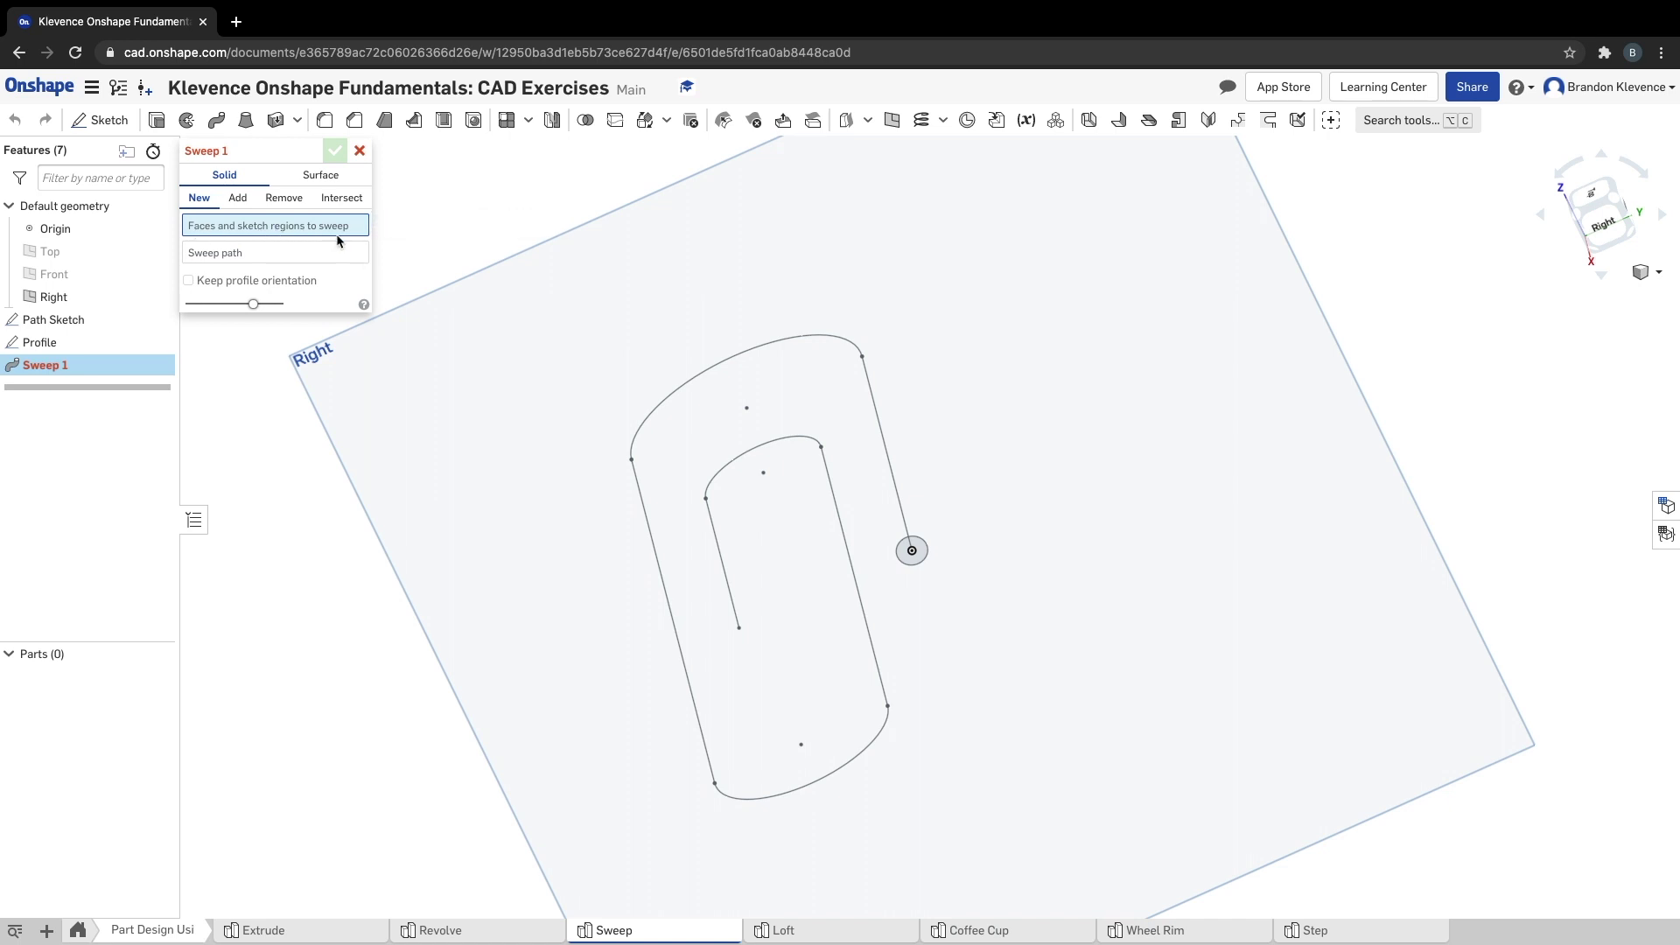
Sweep the Ø5 Profile circle along the Path Sketch to form solid Part 1.
left_click(921, 548)
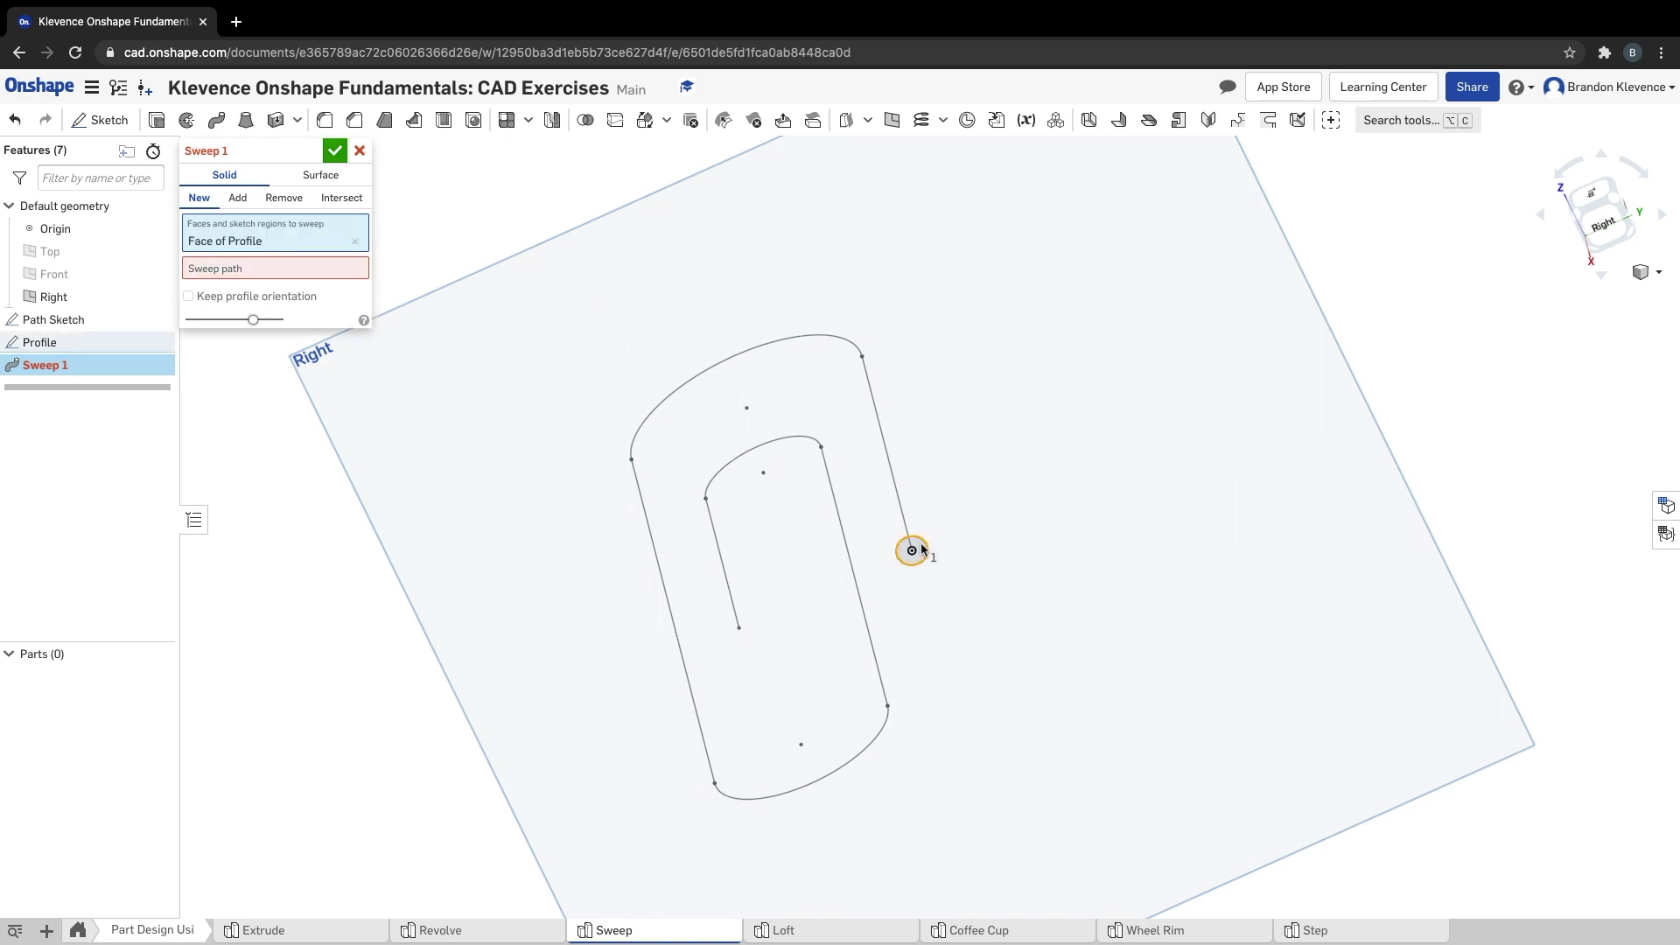
left_click(341, 268)
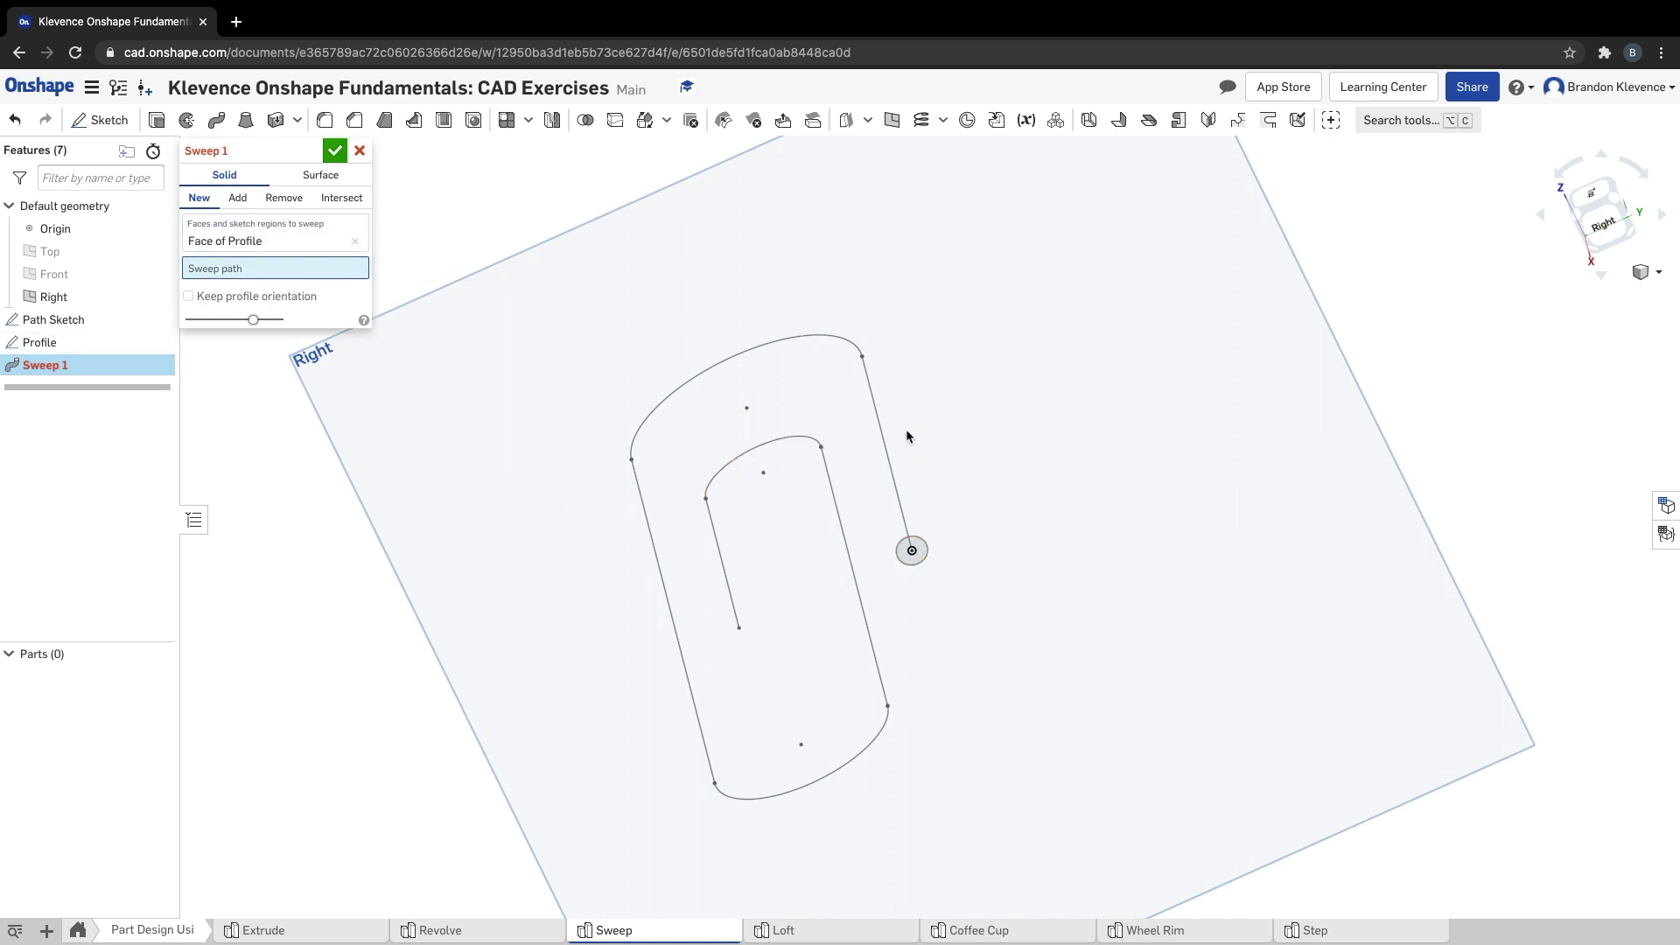
left_click(77, 320)
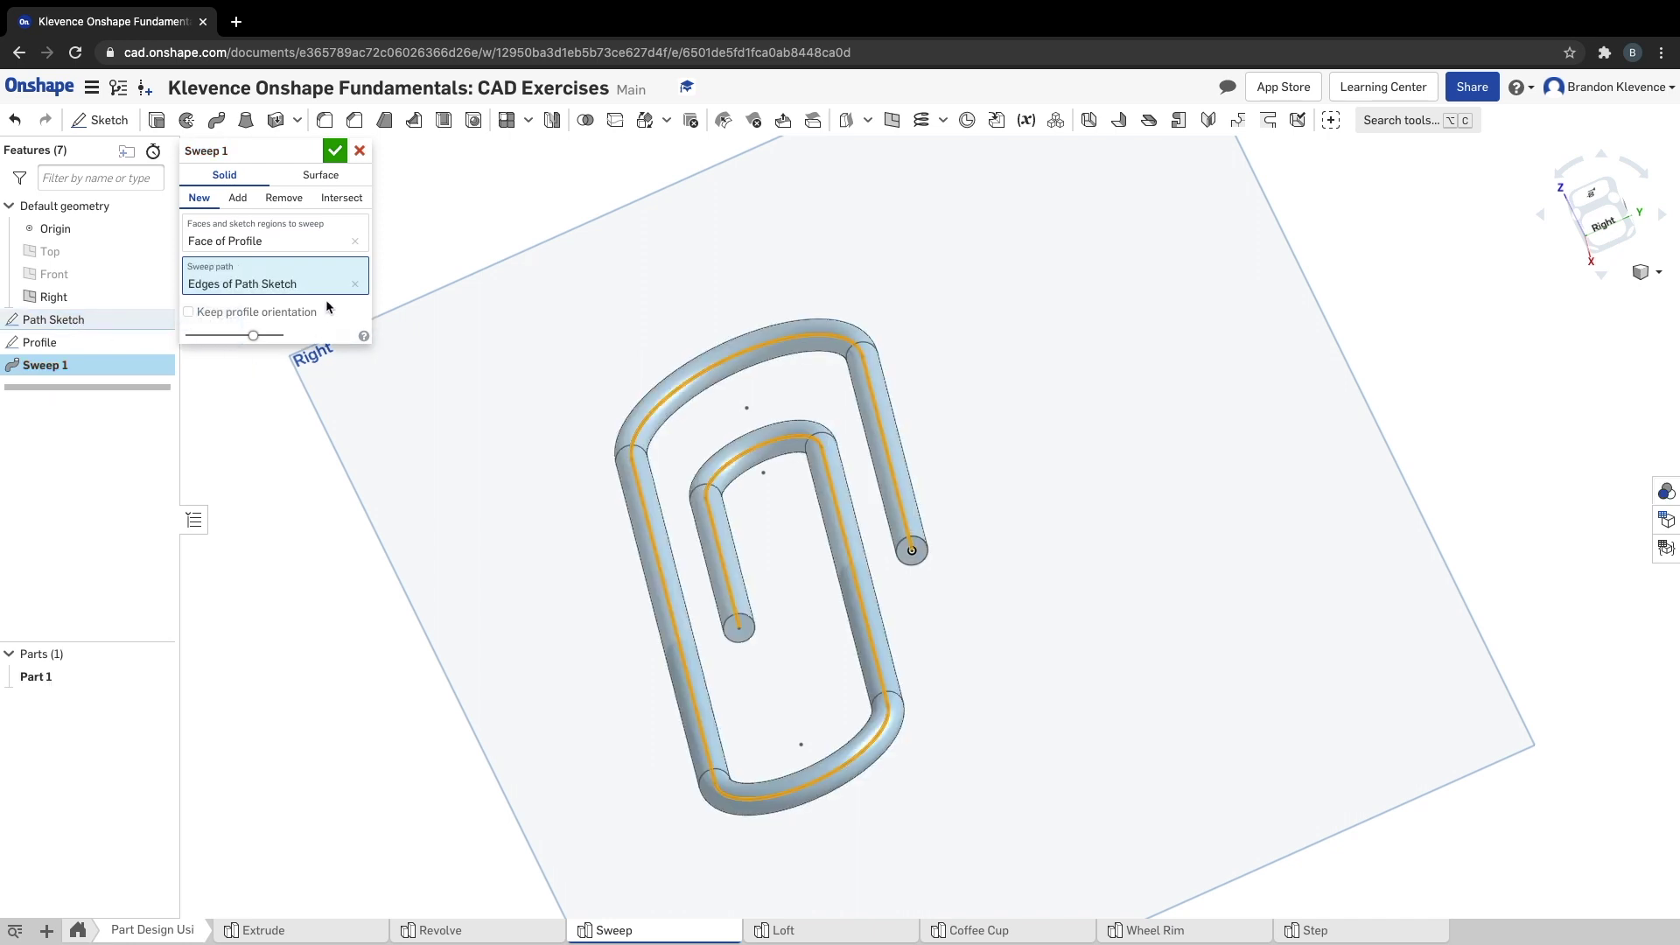
left_click(337, 152)
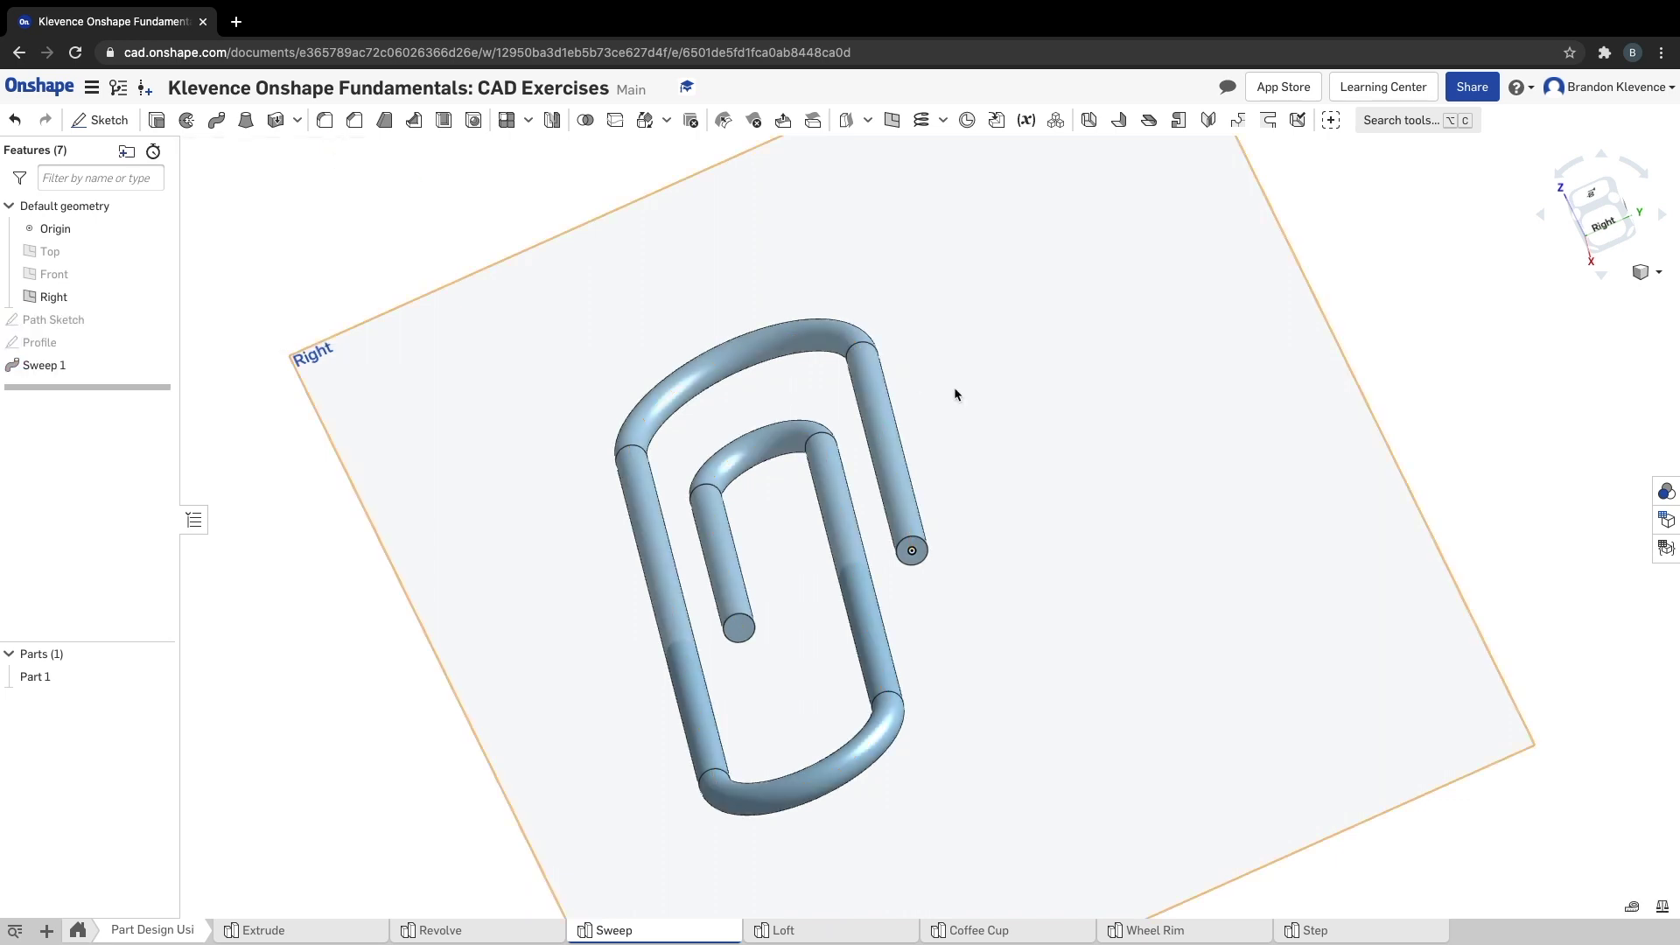
left_click(1644, 273)
Show the model in isometric view and rename Part 1 to 'Paperclip'.
left_click(1581, 300)
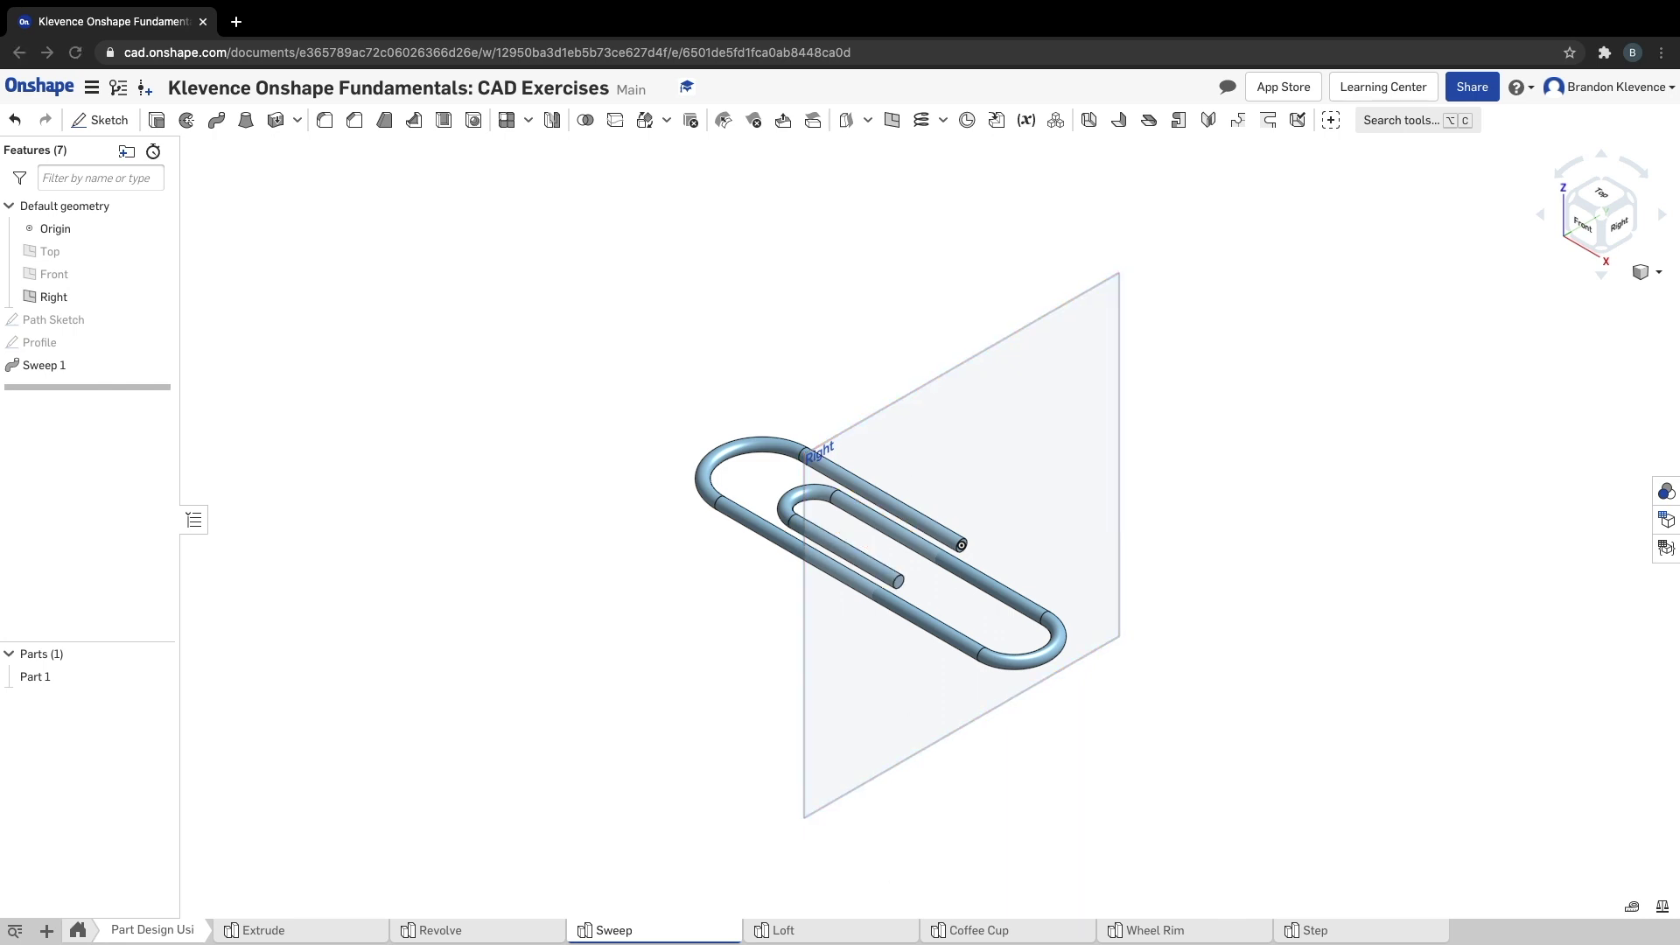
left_click(40, 678)
right_click(41, 678)
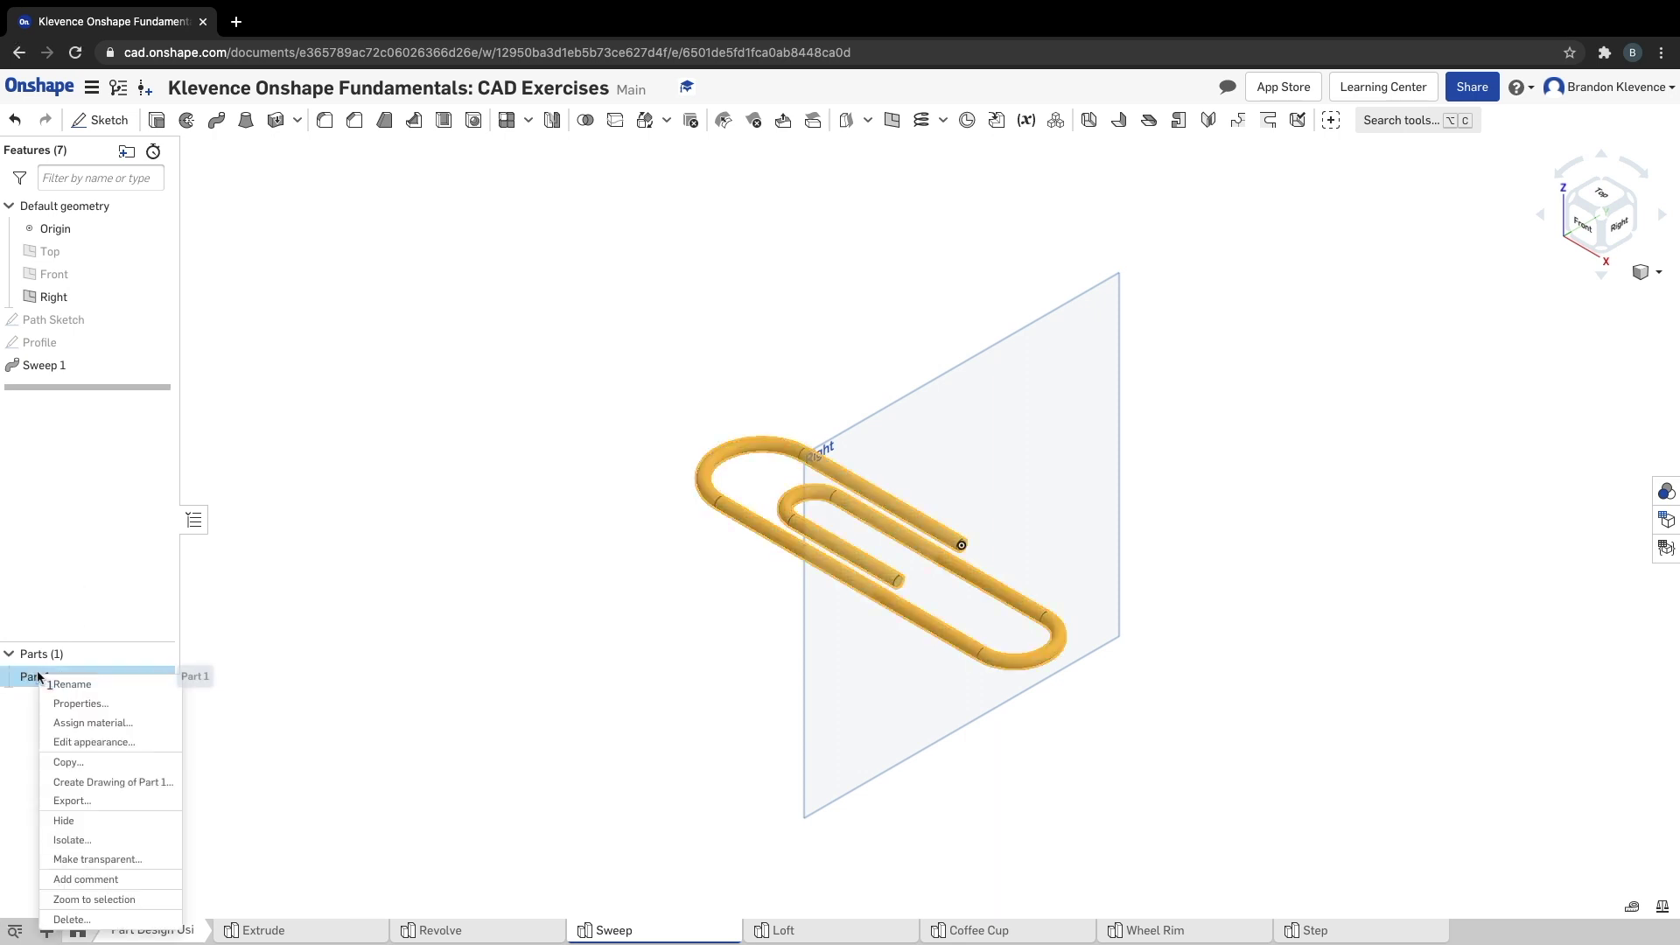
left_click(72, 685)
type("Pape")
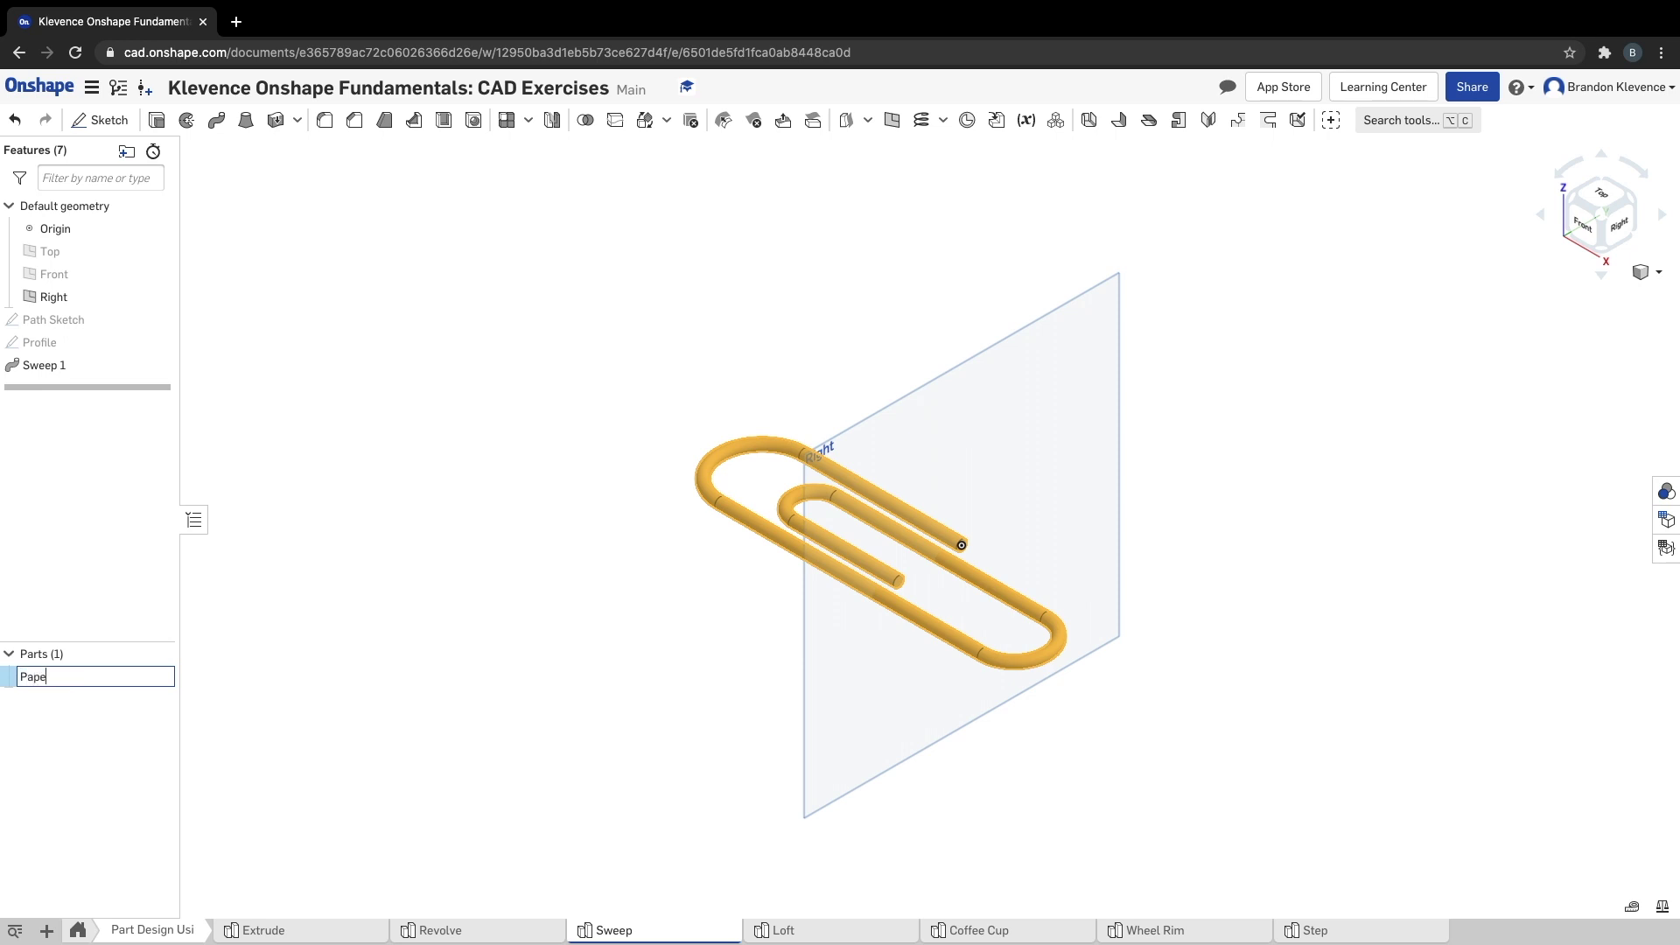
type("rclip")
key("Return")
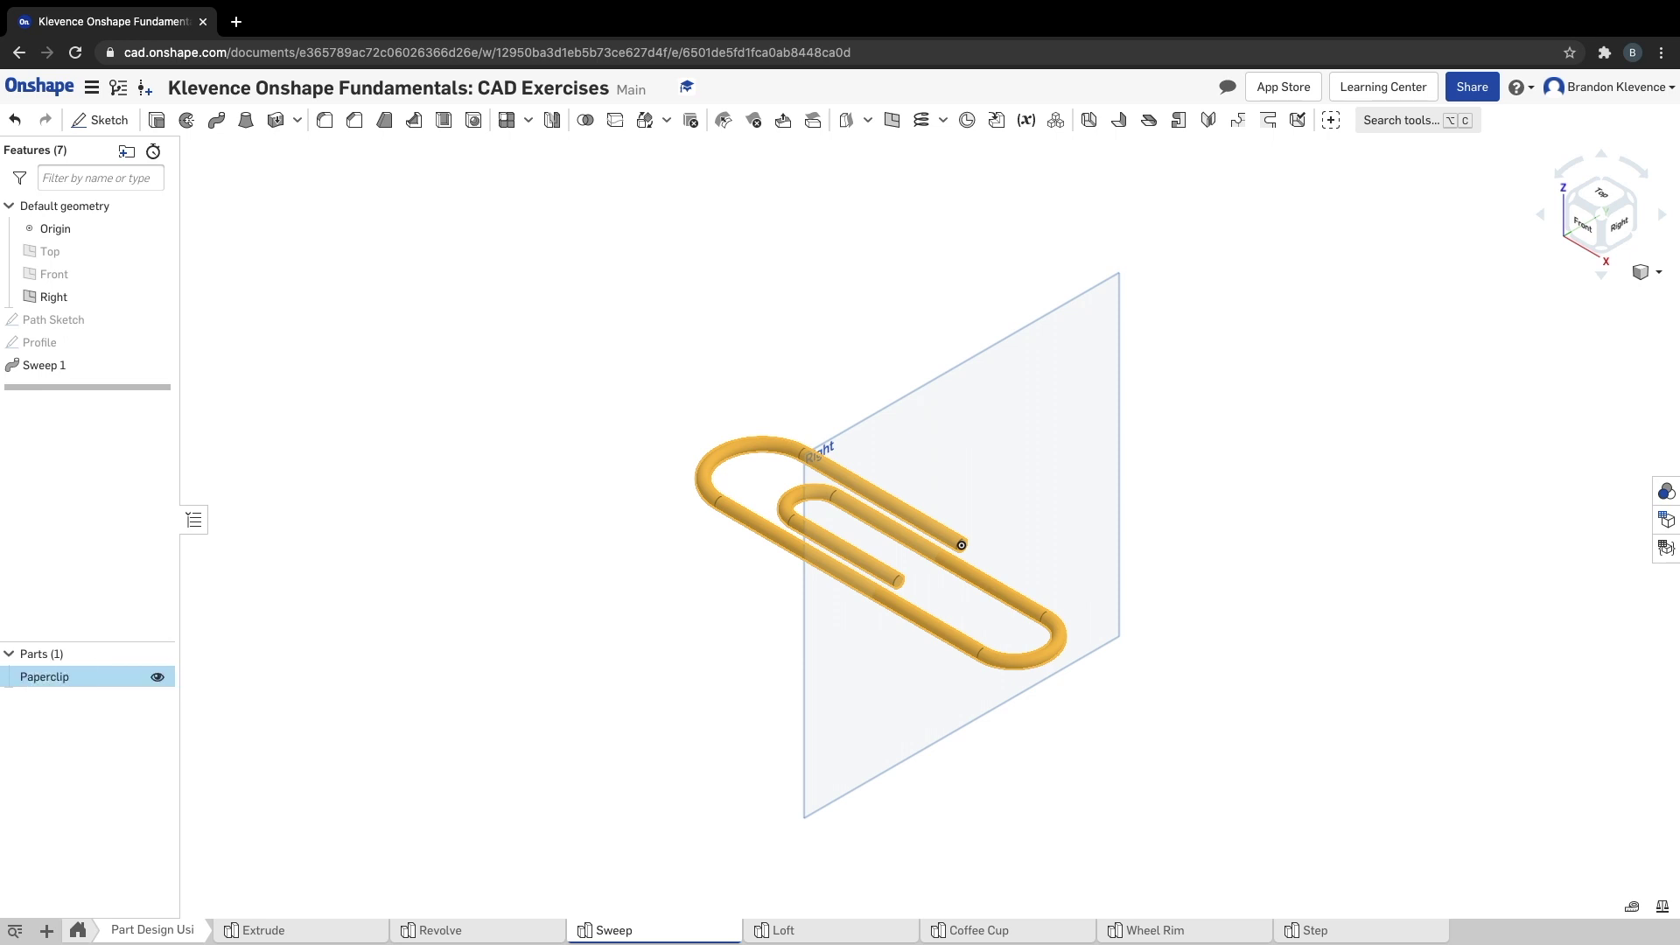
Give the Paperclip part the material Aluminum - 1060, found by searching 'Al'.
right_click(44, 681)
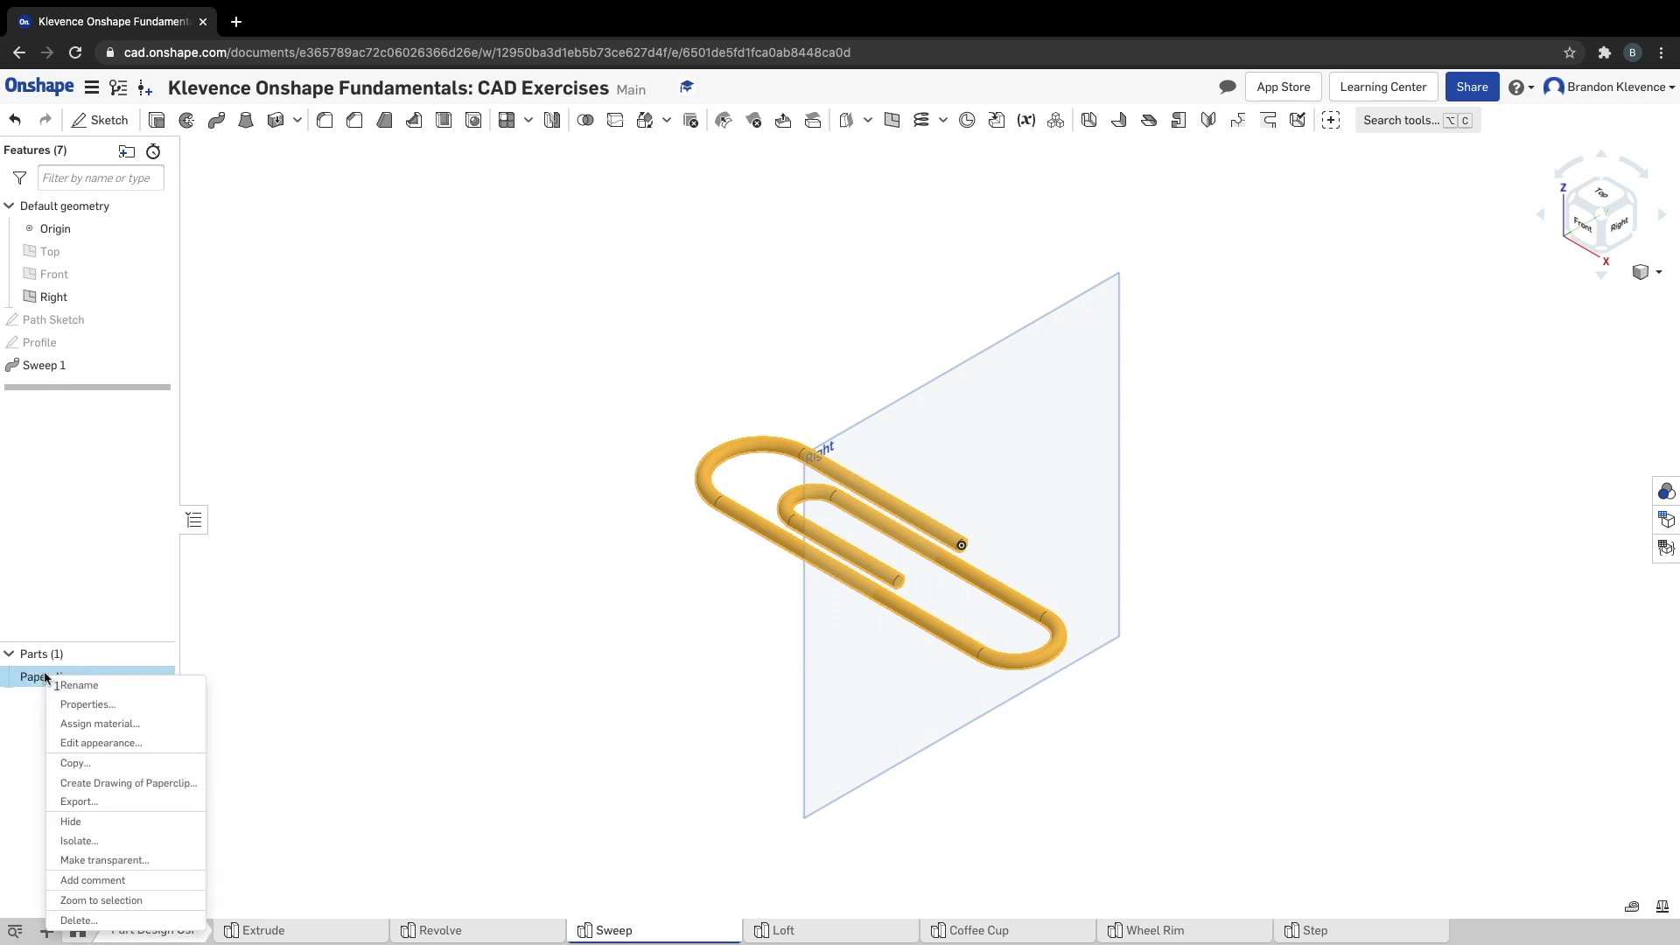
left_click(109, 733)
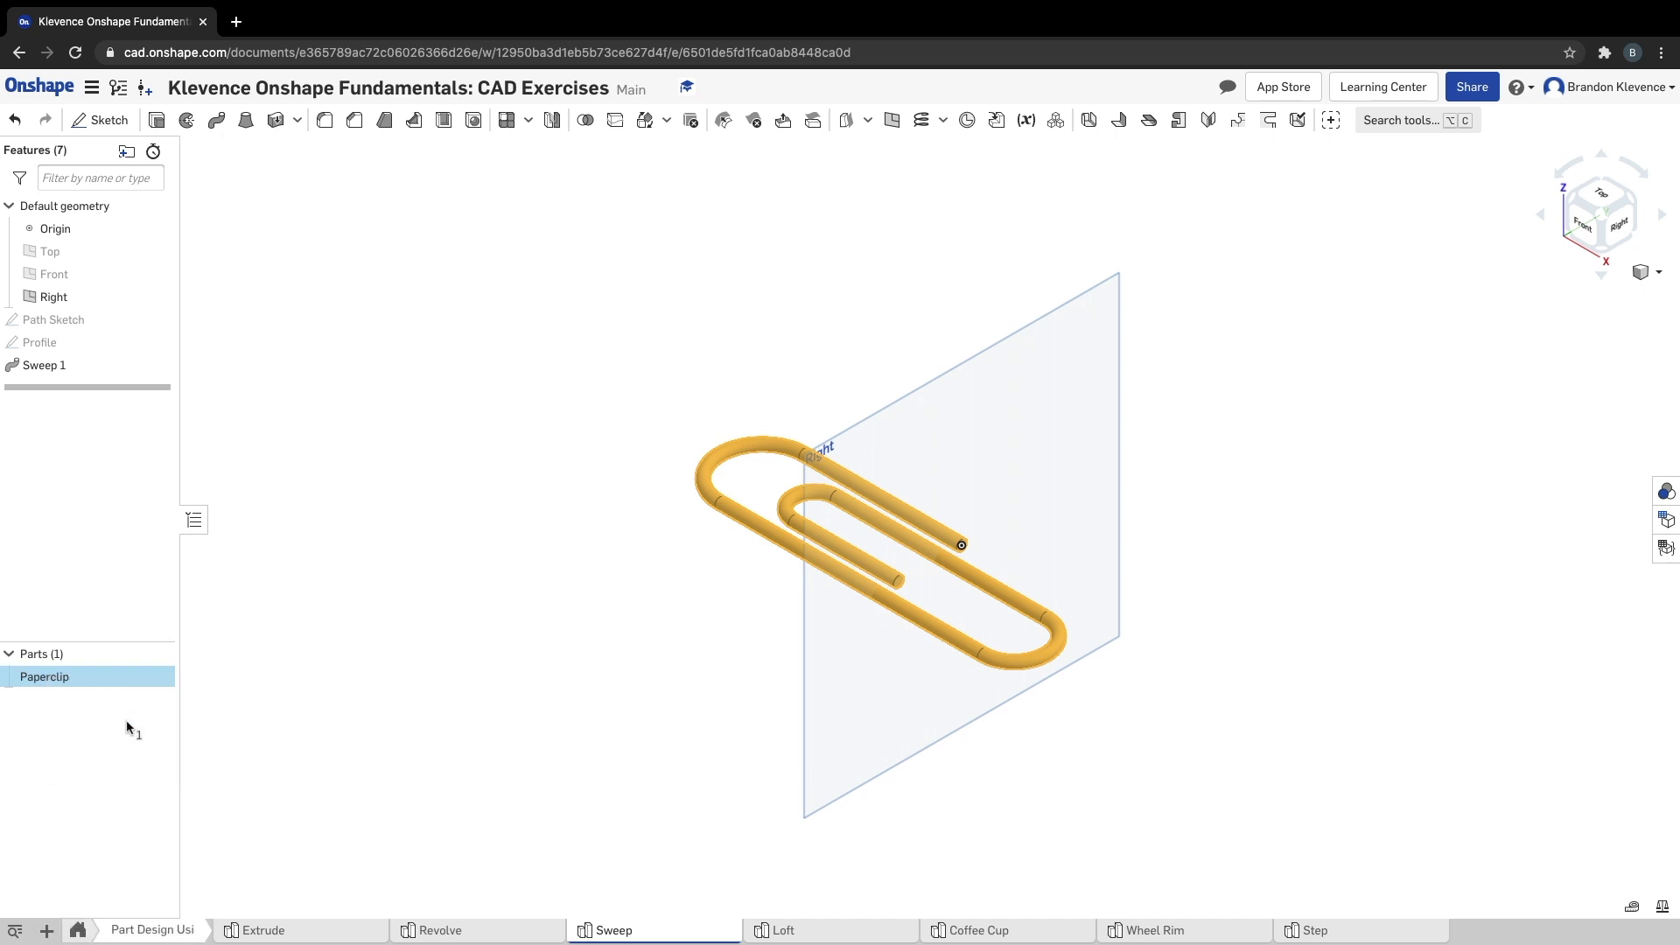
left_click(264, 765)
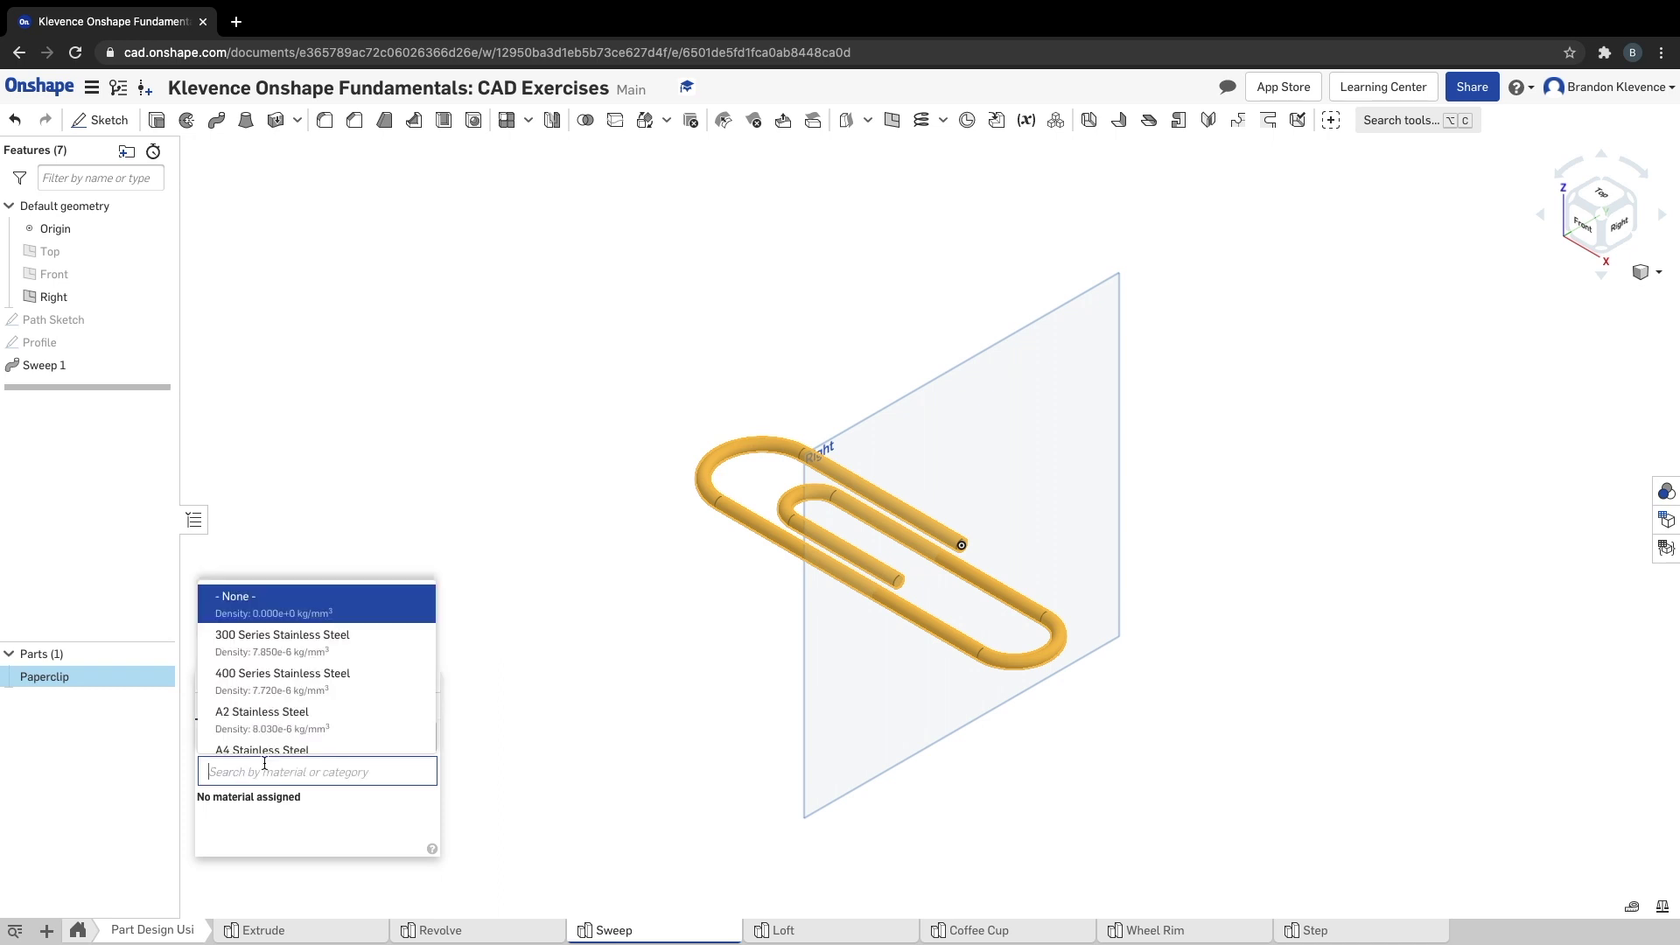
type("Al")
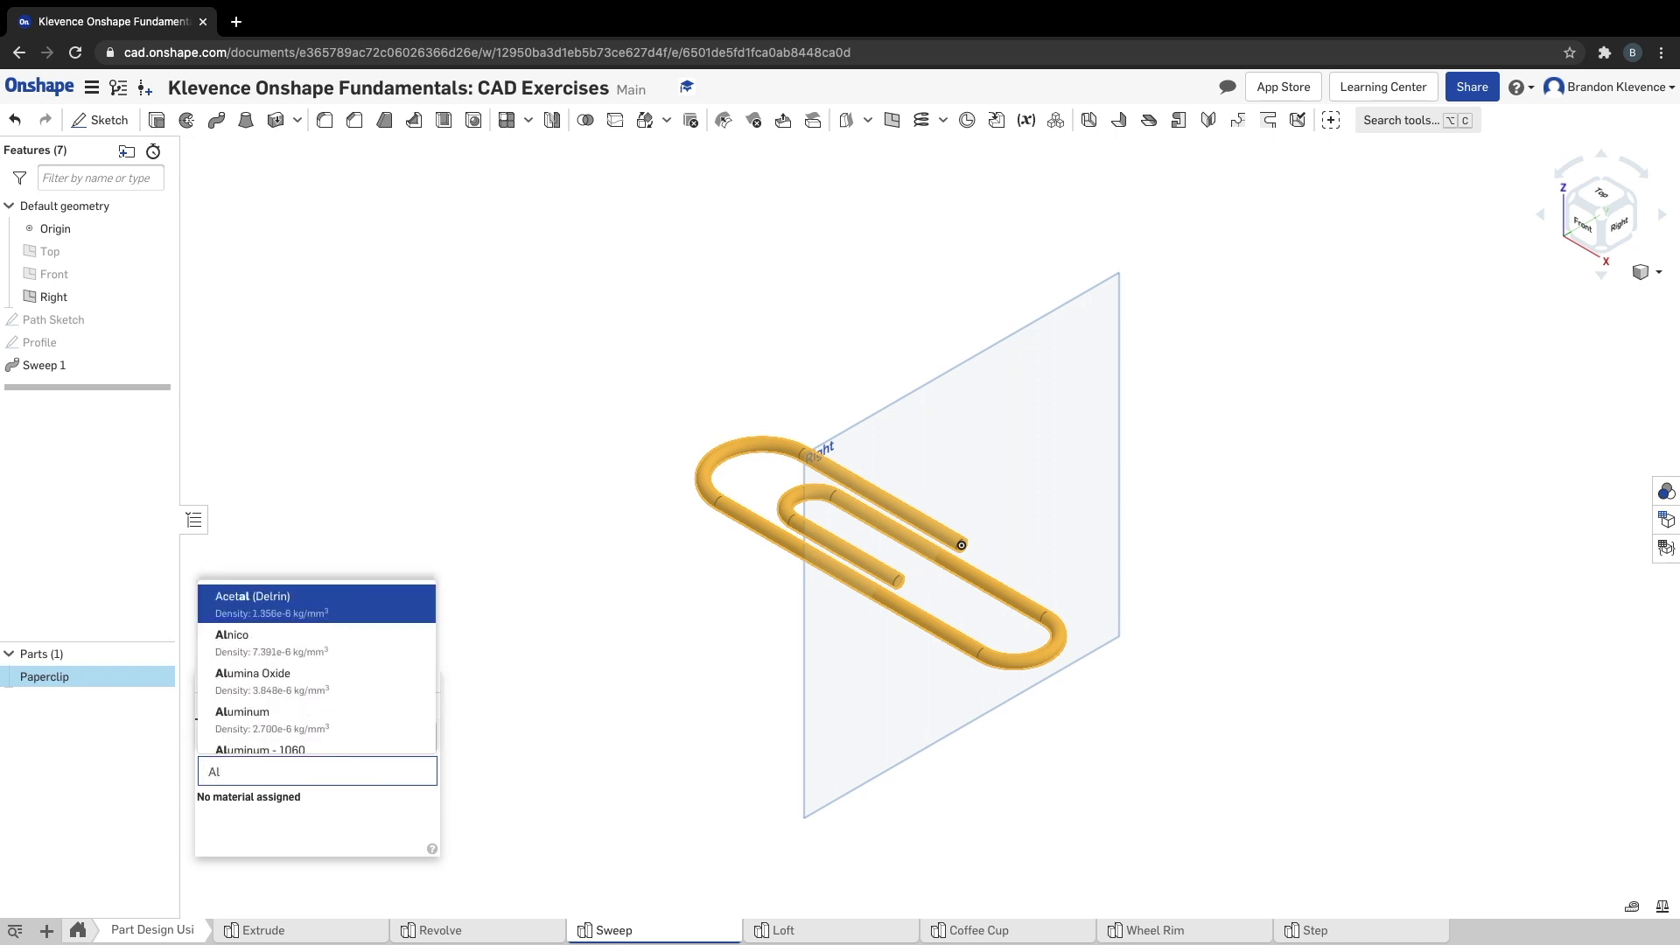
left_click(282, 750)
left_click(403, 680)
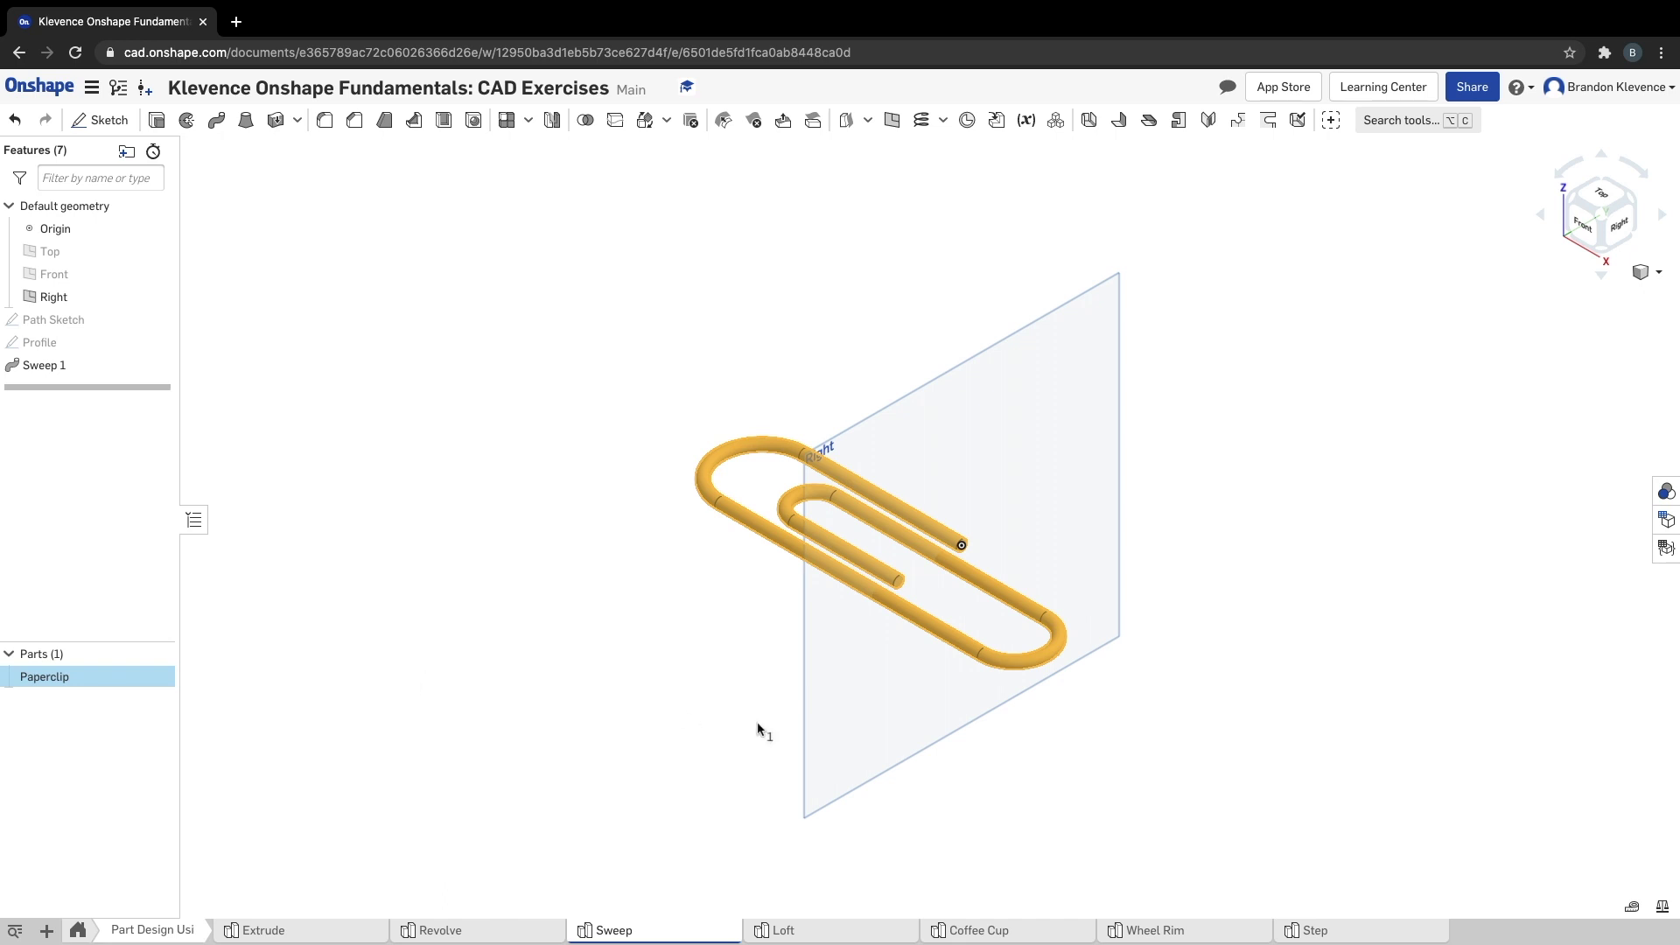
left_click(77, 681)
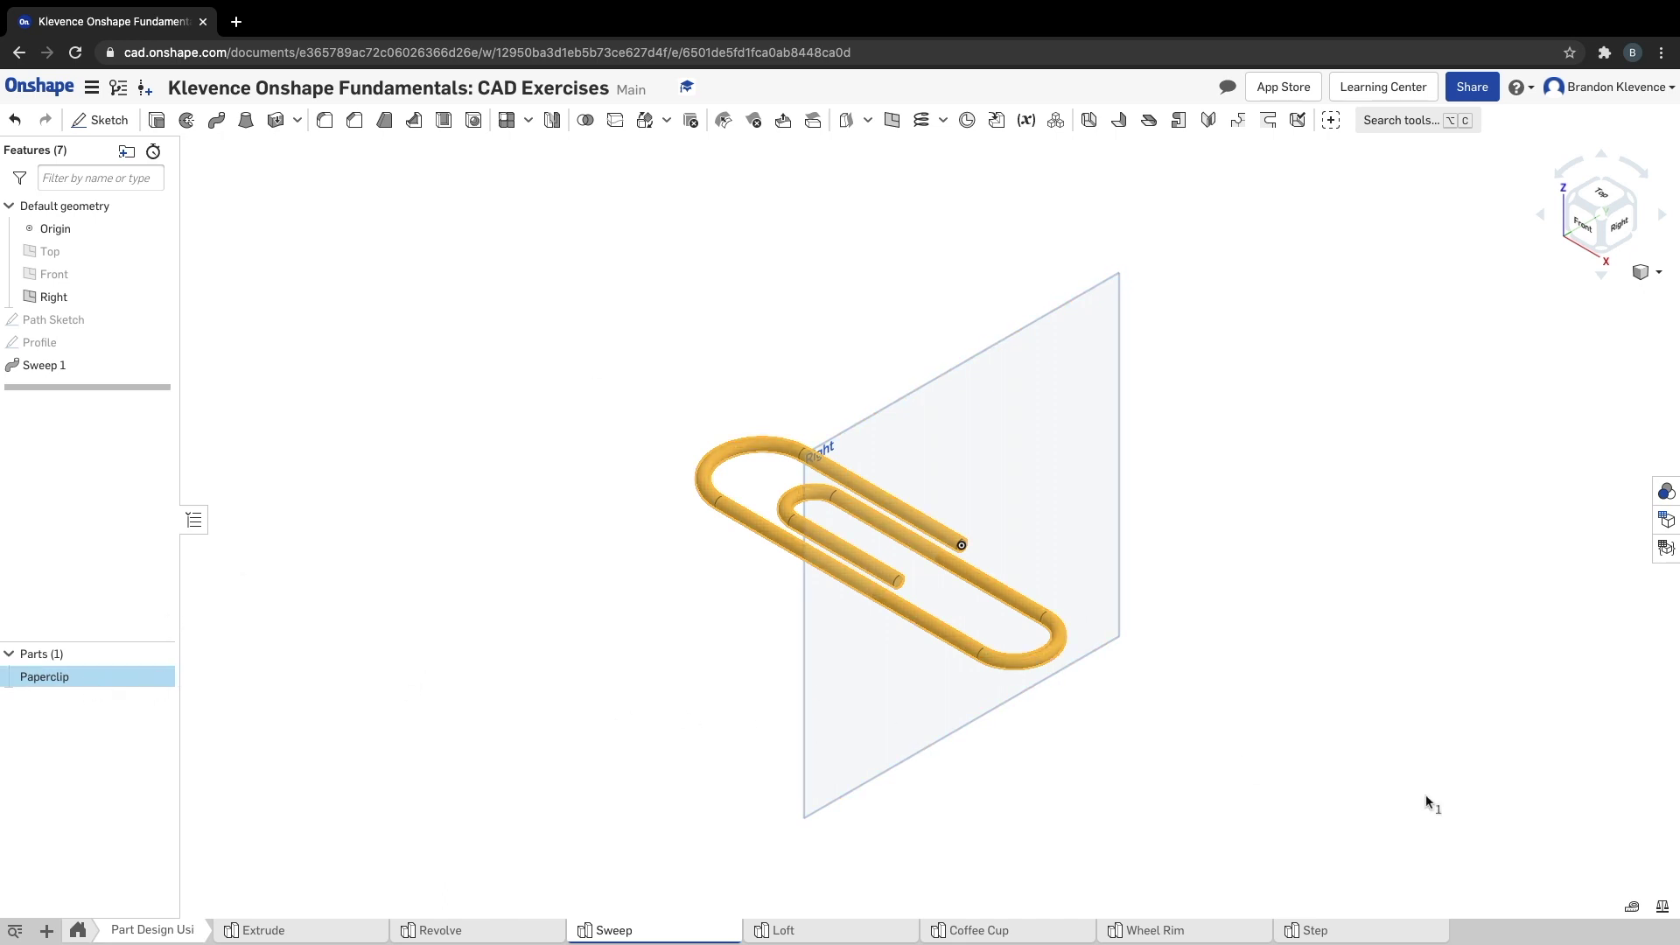